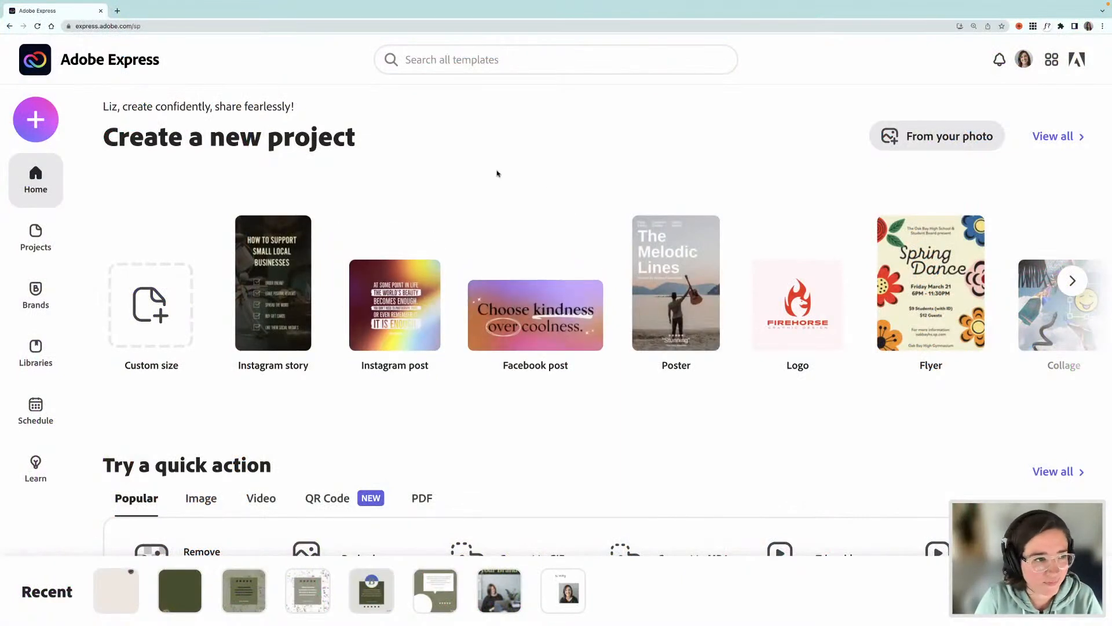
Step: Create a new custom-size graphic 1080 px wide and 1350 px high
left_click(35, 120)
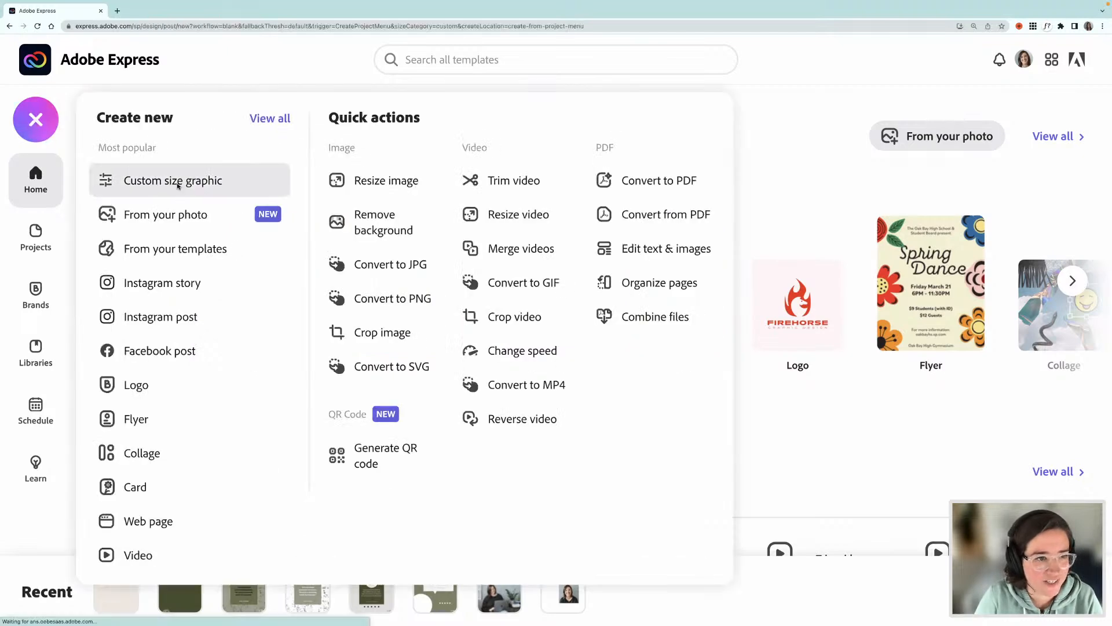
left_click(178, 186)
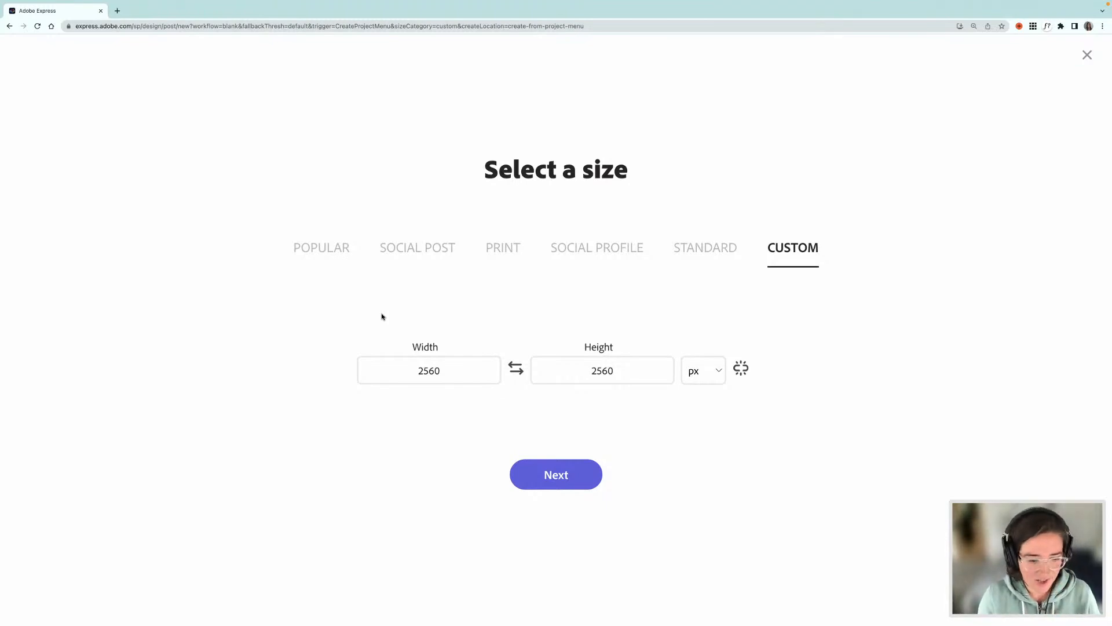
double_click(431, 371)
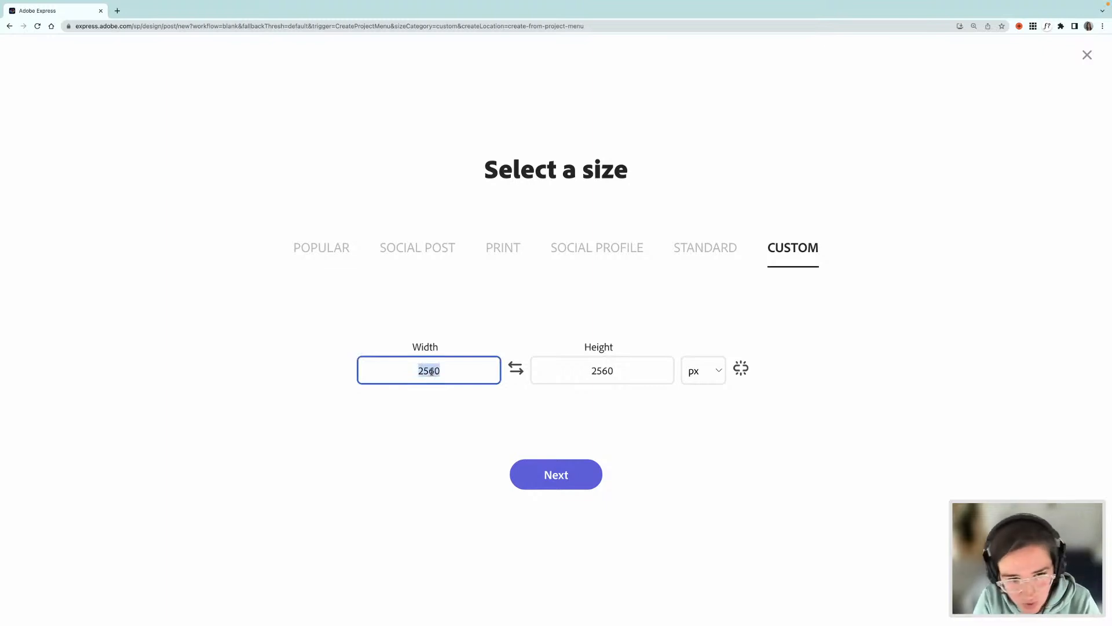
type("1080")
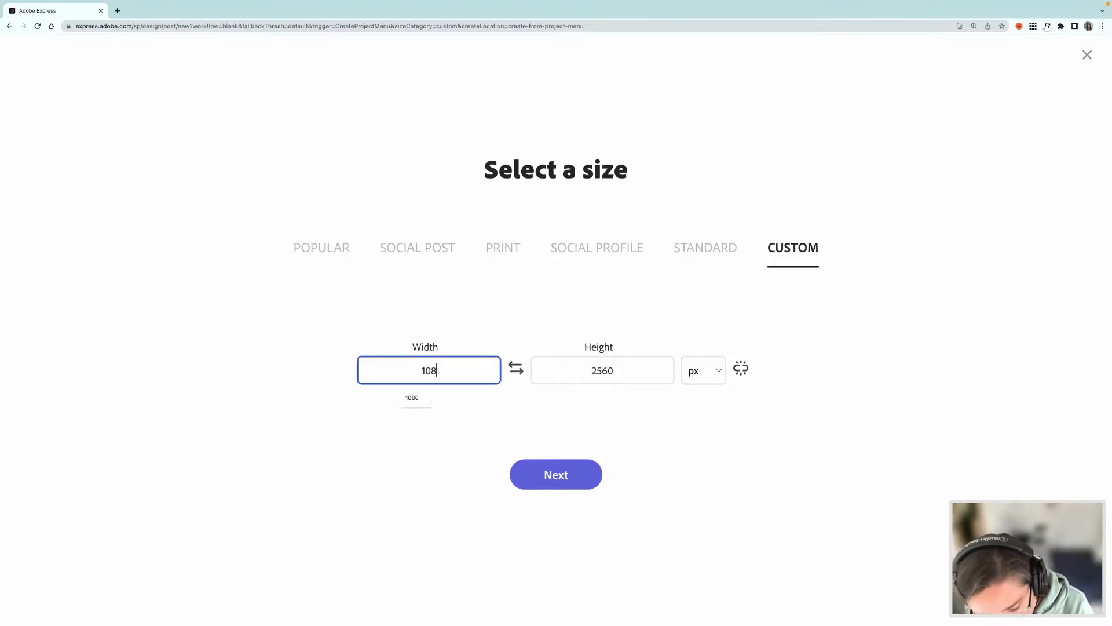
double_click(599, 371)
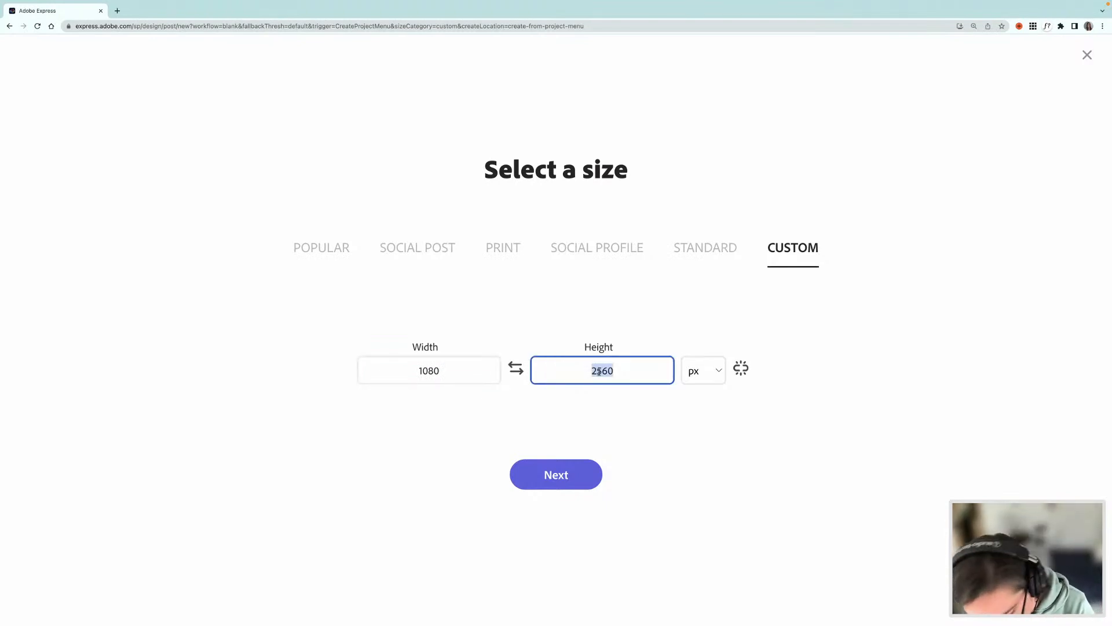
type("1350")
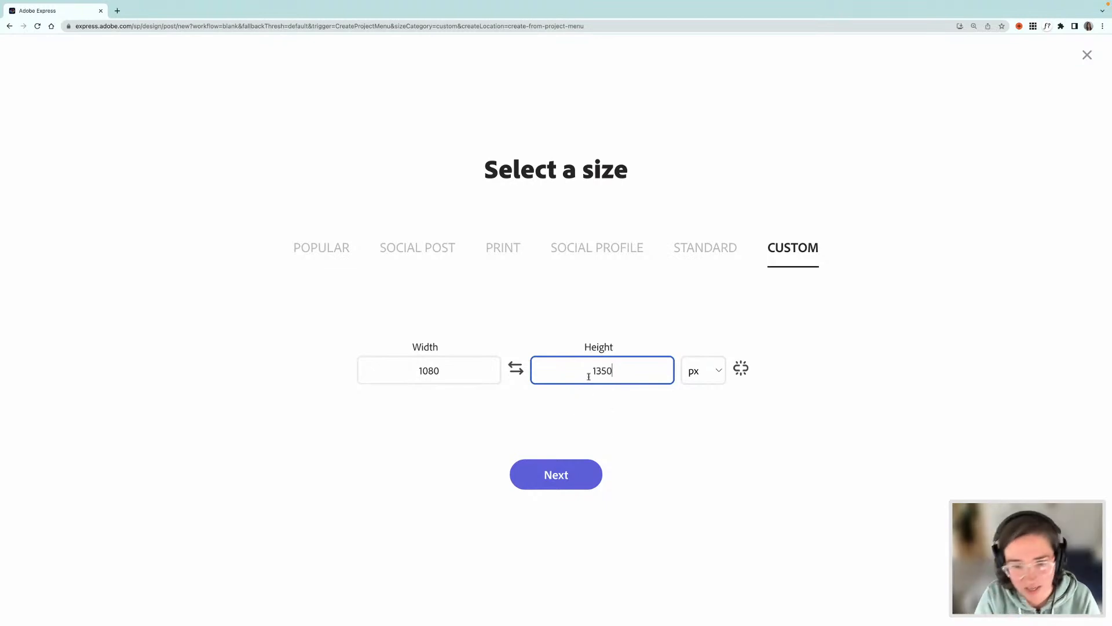
left_click(564, 477)
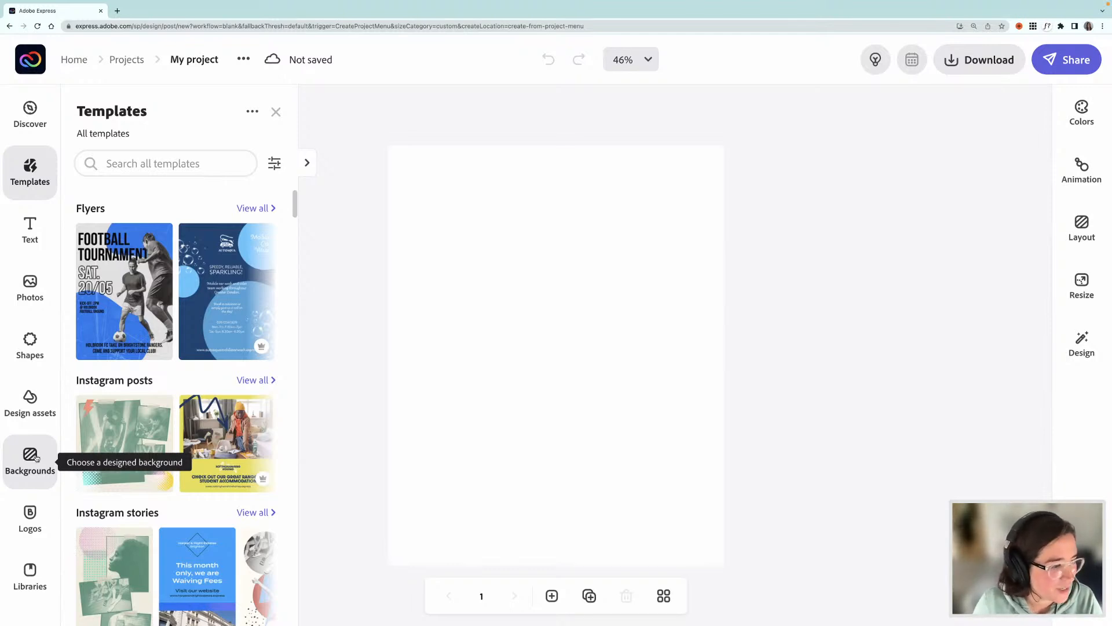
Step: Apply the black-and-white emoji faces pattern from the trending backgrounds as the page background
left_click(35, 457)
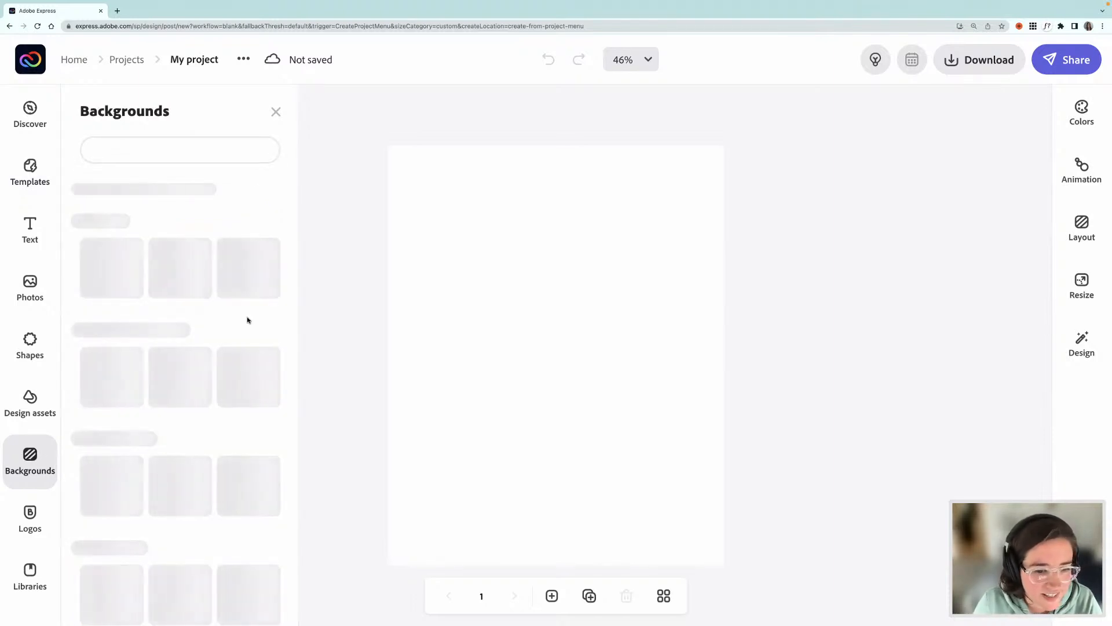
scroll(243, 327, "down", 2)
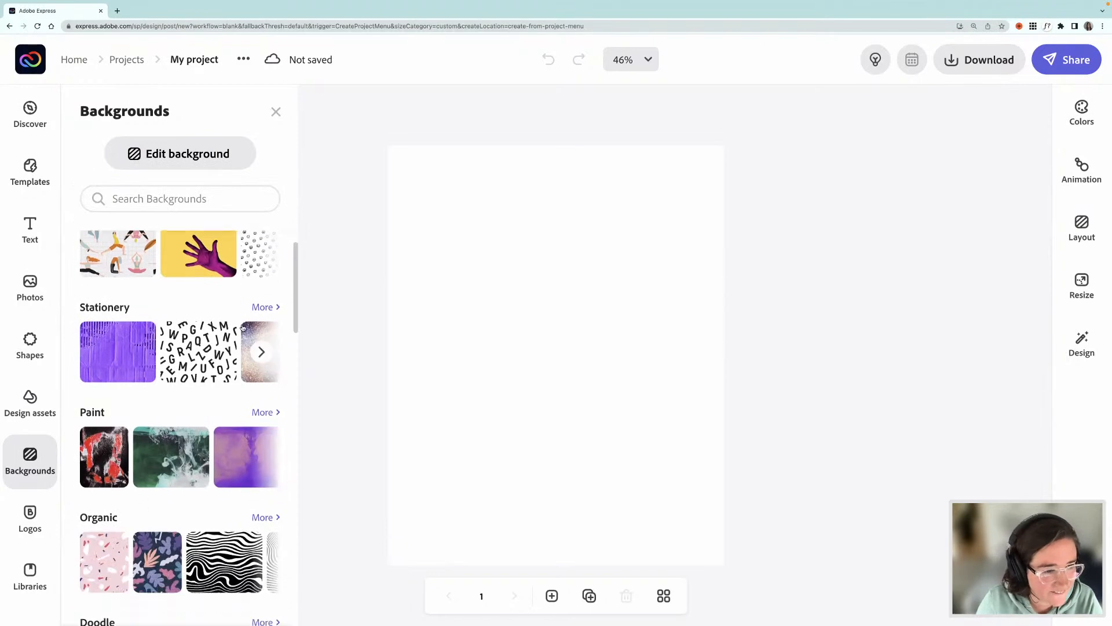
scroll(243, 327, "down", 6)
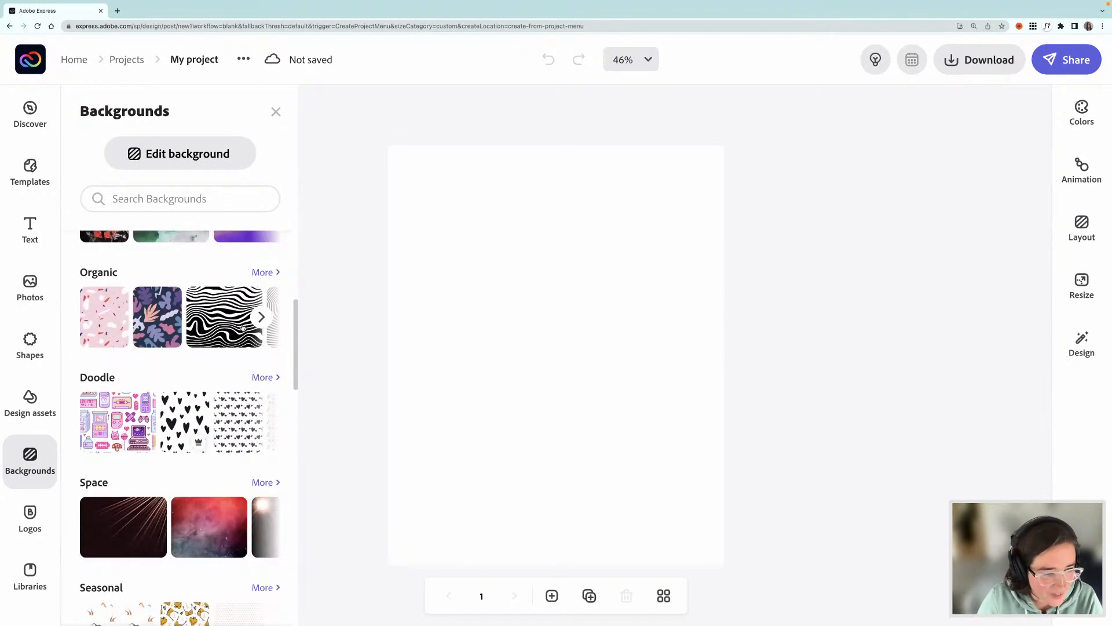
scroll(243, 326, "up", 6)
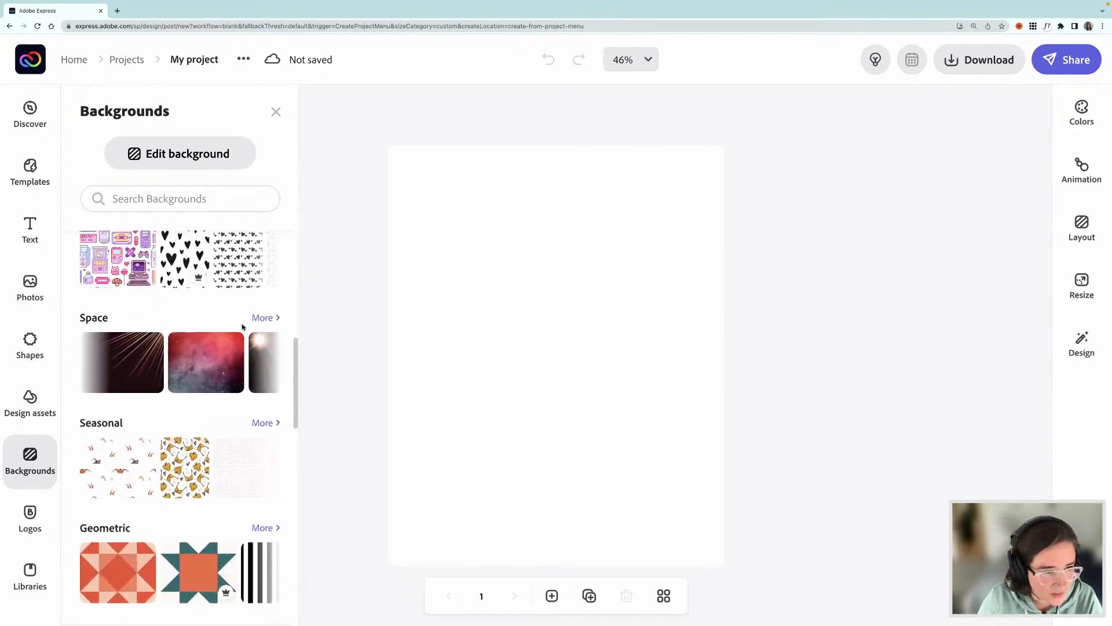
scroll(243, 327, "up", 2)
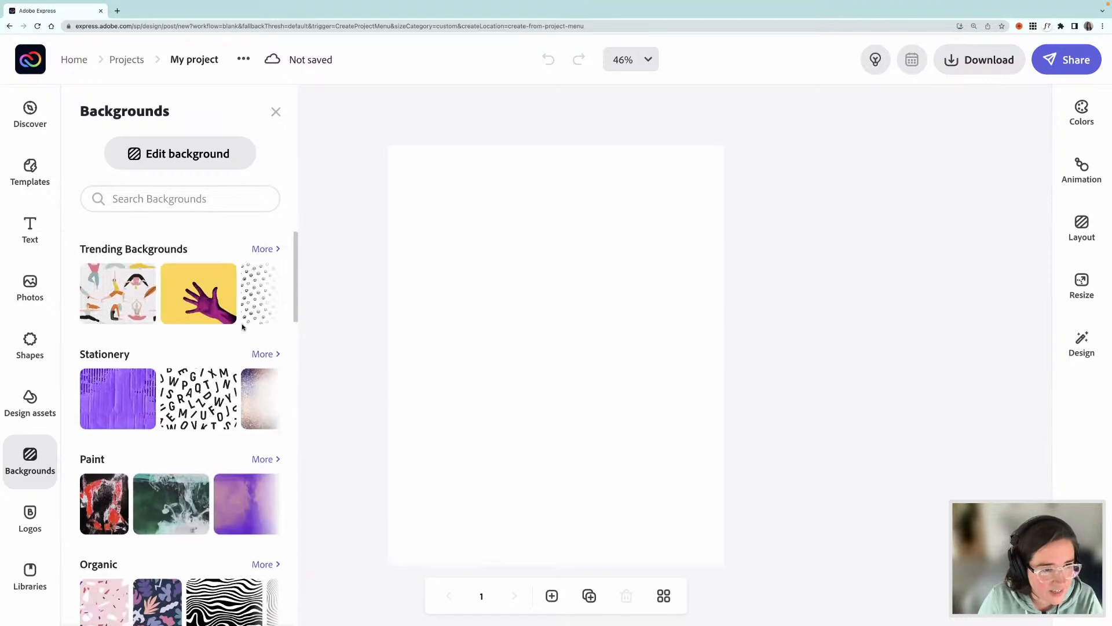
left_click(263, 250)
scroll(164, 391, "down", 2)
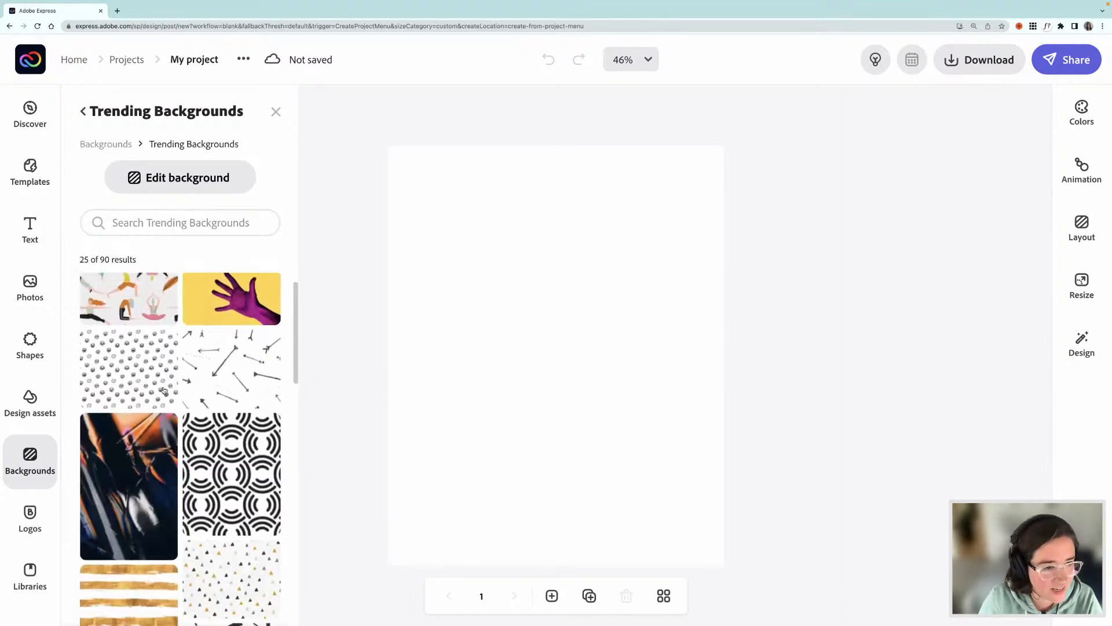
left_click(121, 344)
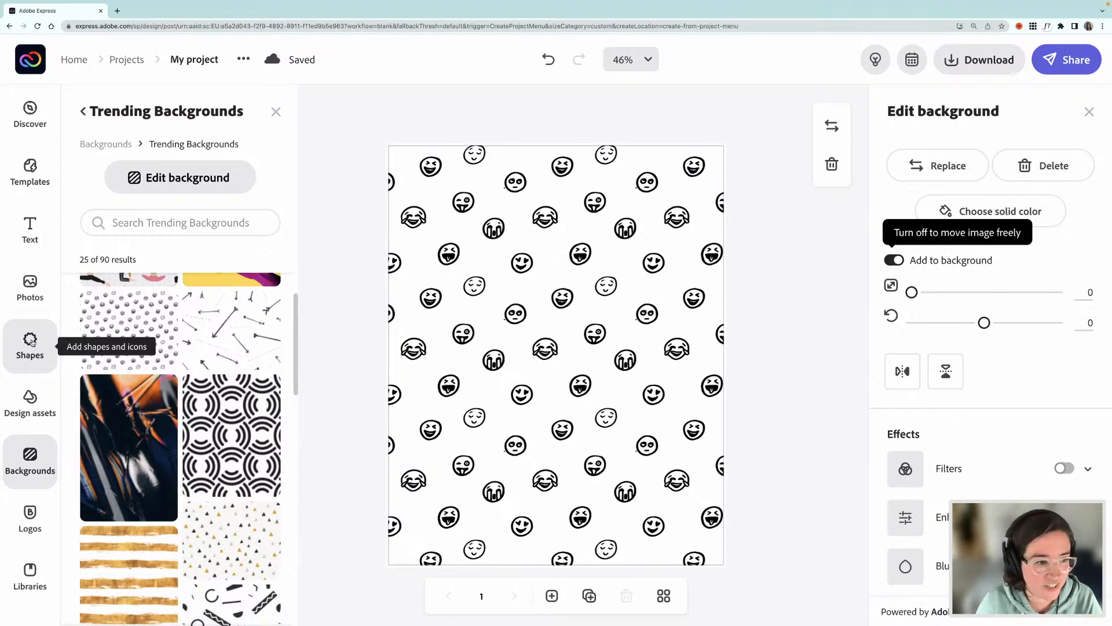
Step: Add the solid arch with a rounded top from the basic shapes to the page
left_click(27, 341)
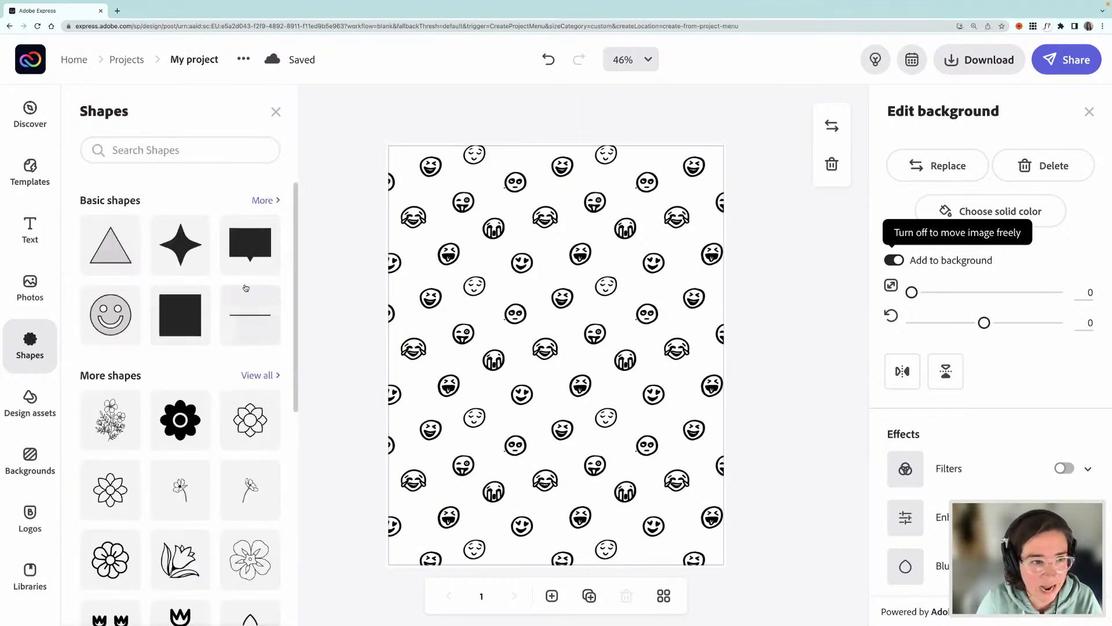
scroll(249, 264, "down", 10)
scroll(249, 264, "up", 10)
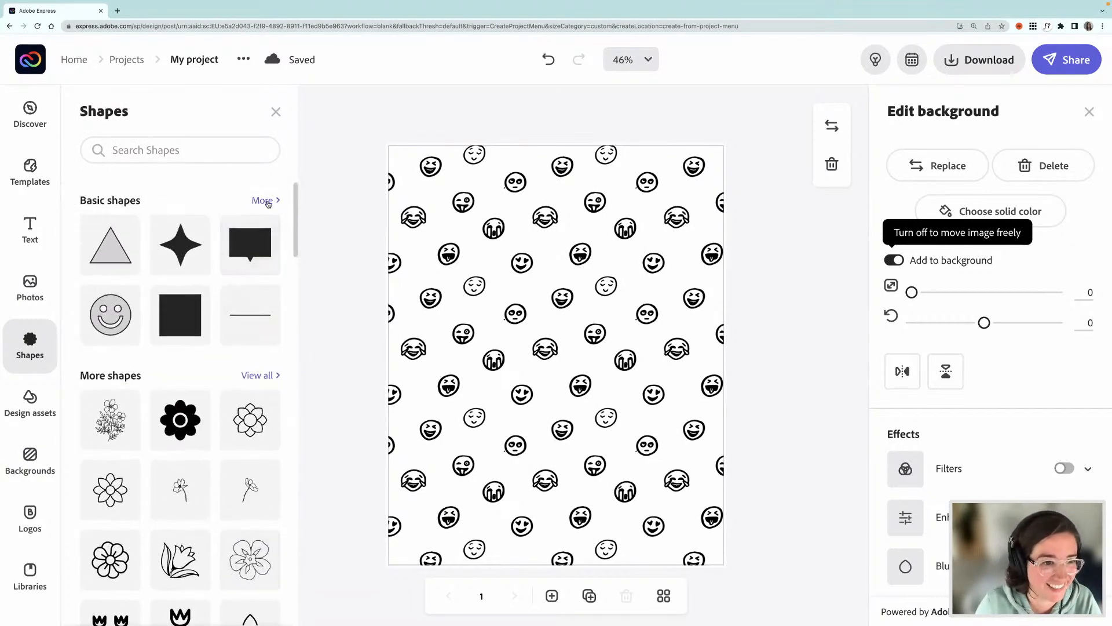
left_click(264, 201)
scroll(221, 319, "down", 1)
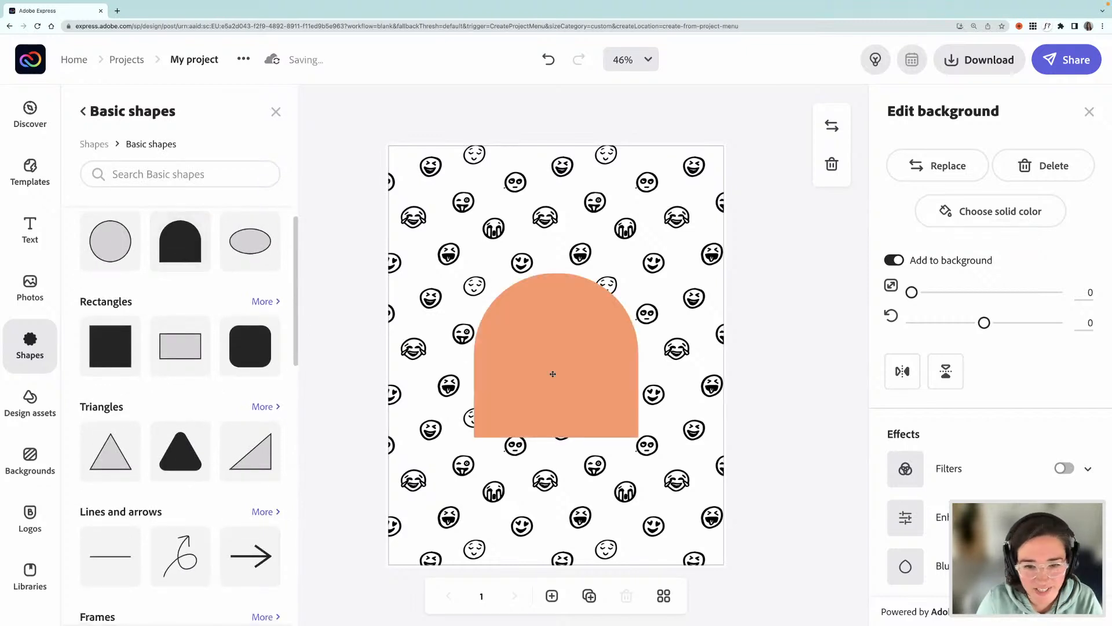
Step: Enlarge the arch slightly and centre it on the page
left_click_drag(538, 390, 522, 355)
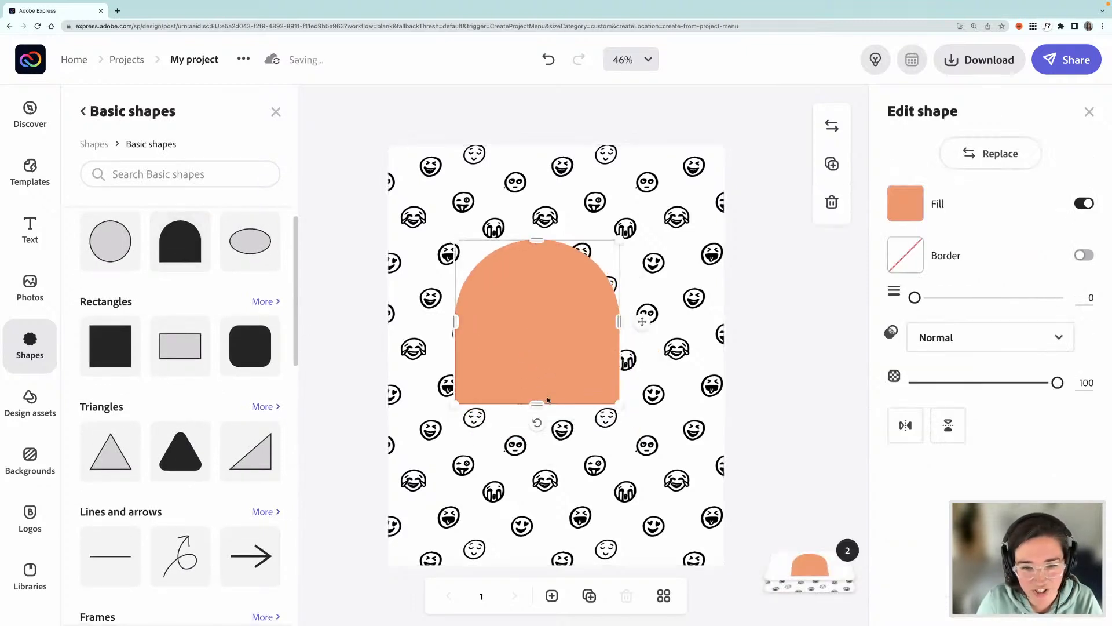
left_click_drag(618, 409, 644, 446)
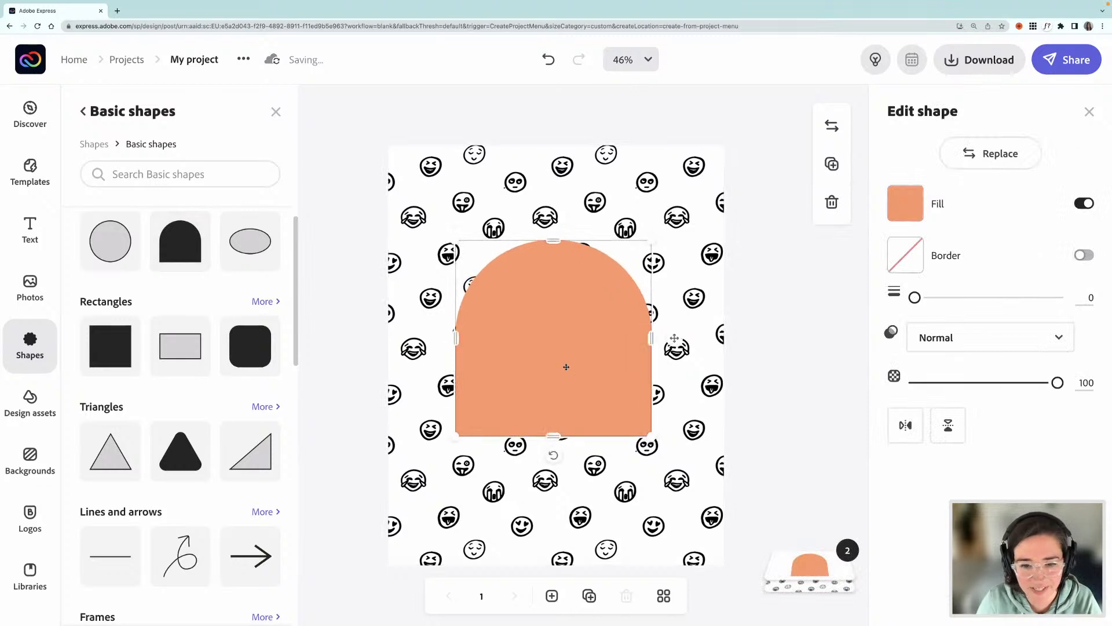
mouse_move(565, 365)
left_mouse_down()
mouse_move(561, 374)
mouse_move(560, 360)
left_mouse_up()
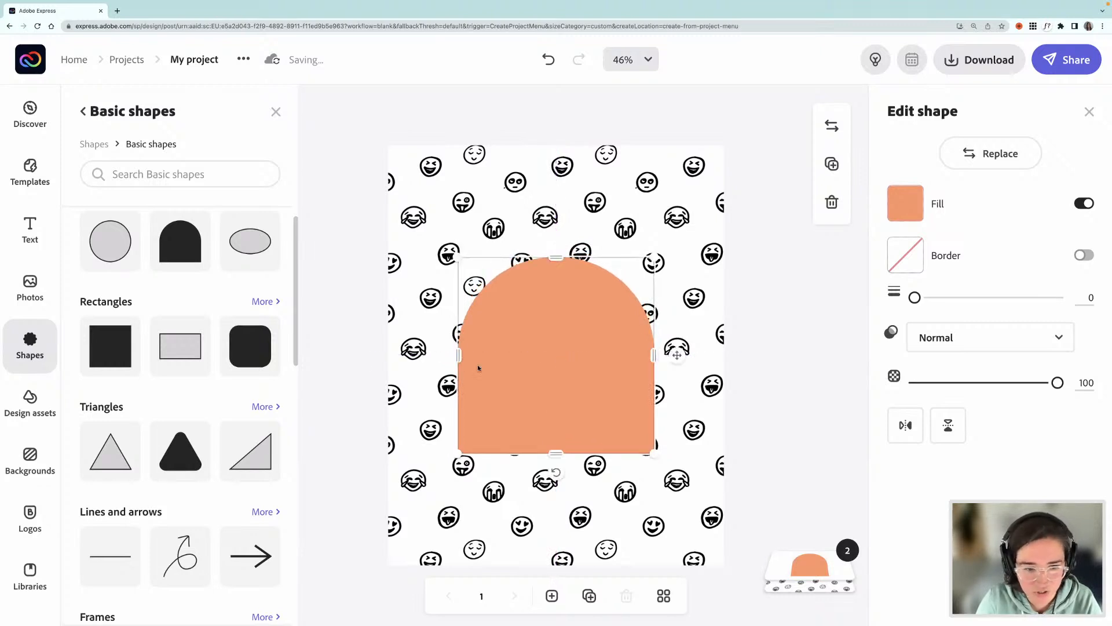
Step: Set the arch's fill to the custom light green #6EFD8C
left_click(906, 206)
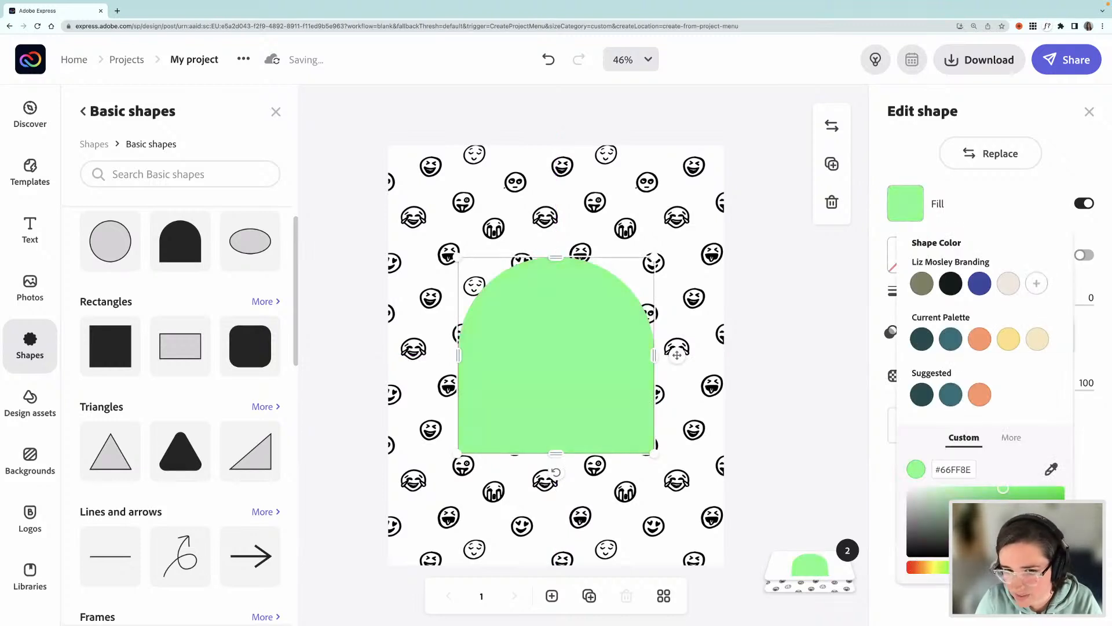
left_click(967, 570)
left_click_drag(966, 570, 965, 570)
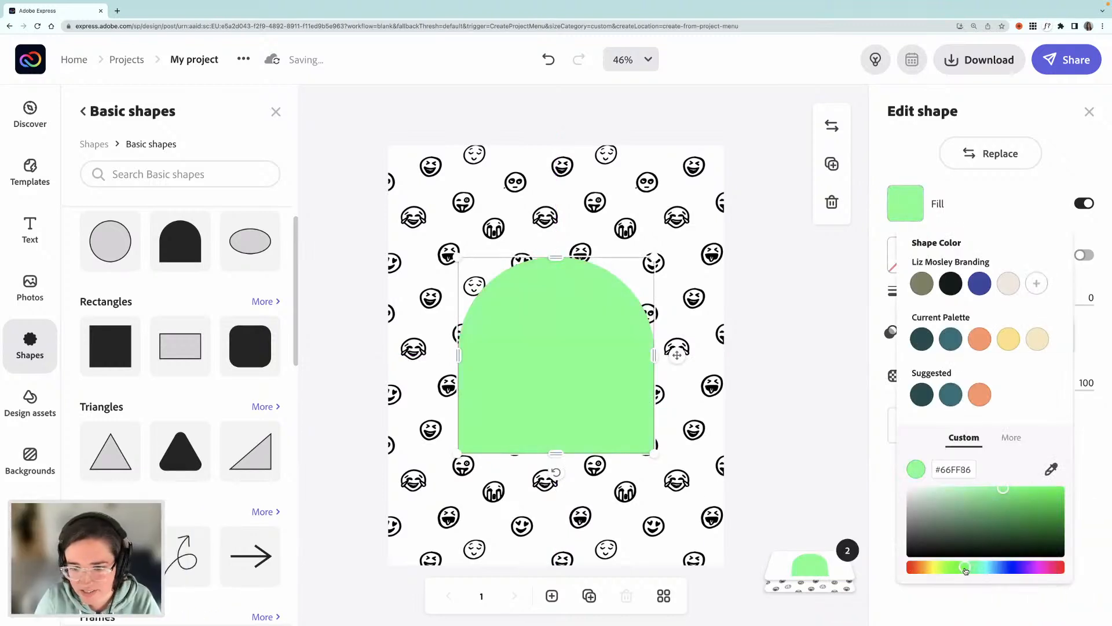
left_click_drag(1005, 496, 998, 488)
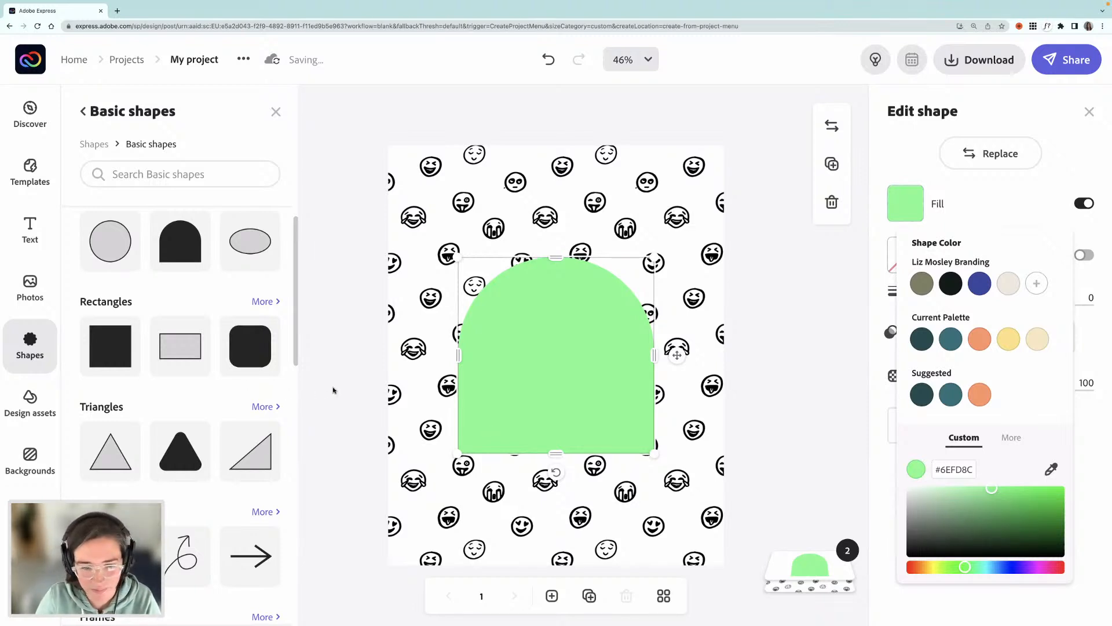
left_click_drag(549, 360, 549, 374)
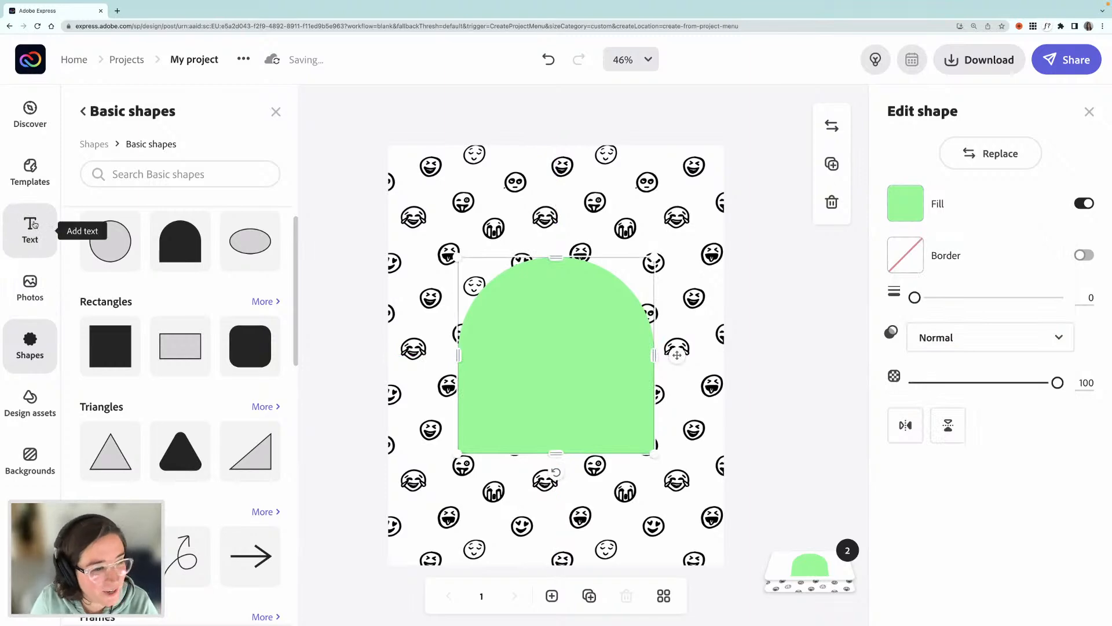
Step: Search the design assets for "tape"
left_click(30, 400)
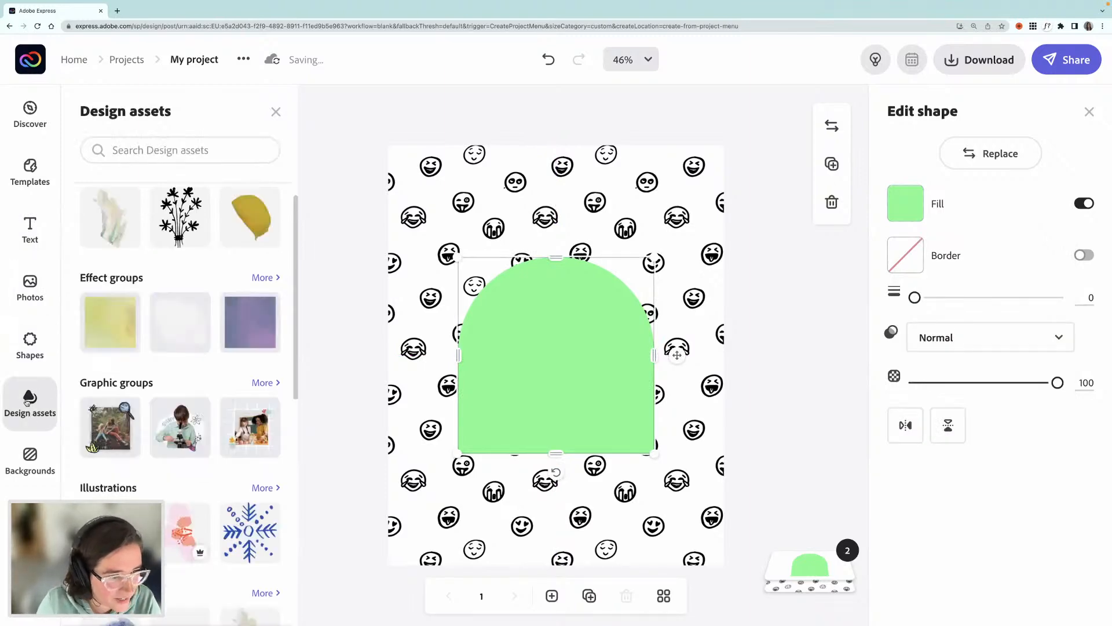
scroll(198, 401, "down", 6)
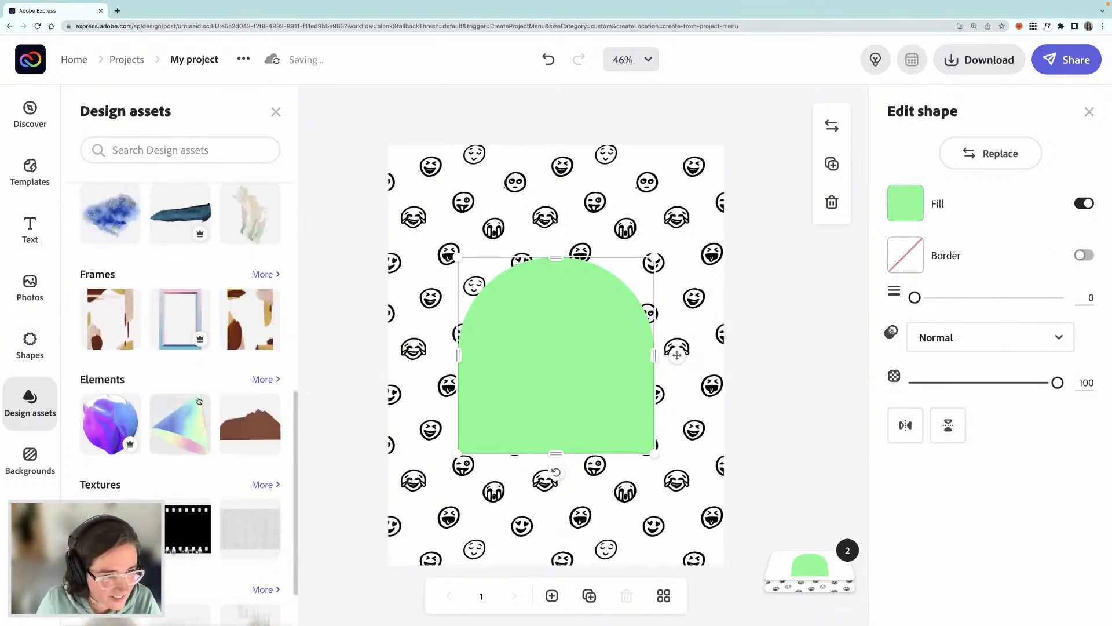
scroll(199, 400, "up", 6)
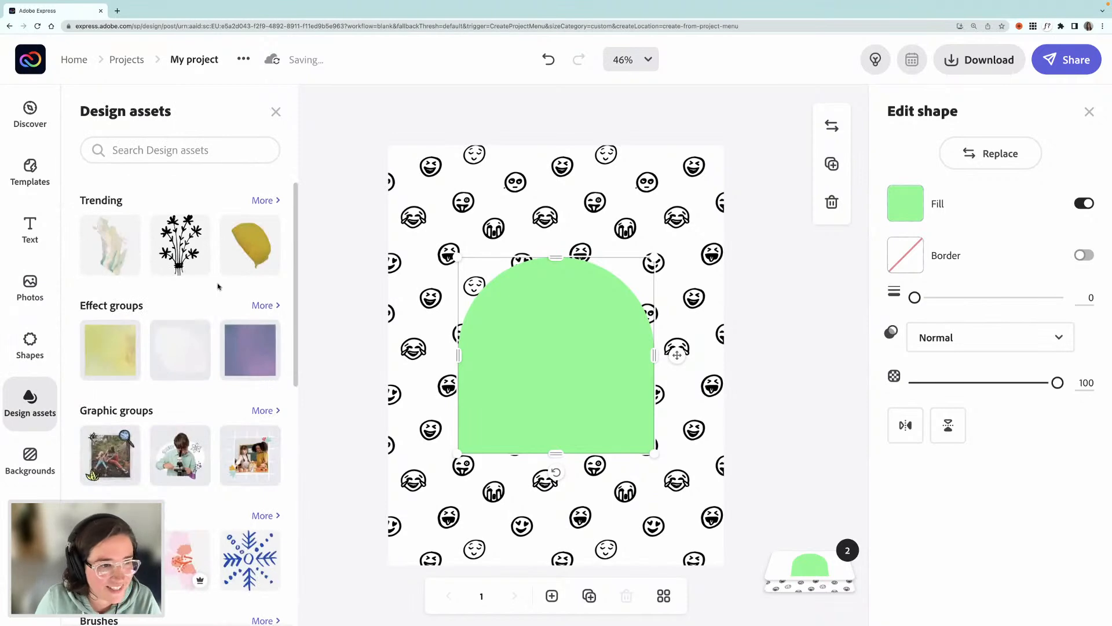
left_click(150, 150)
type("tape")
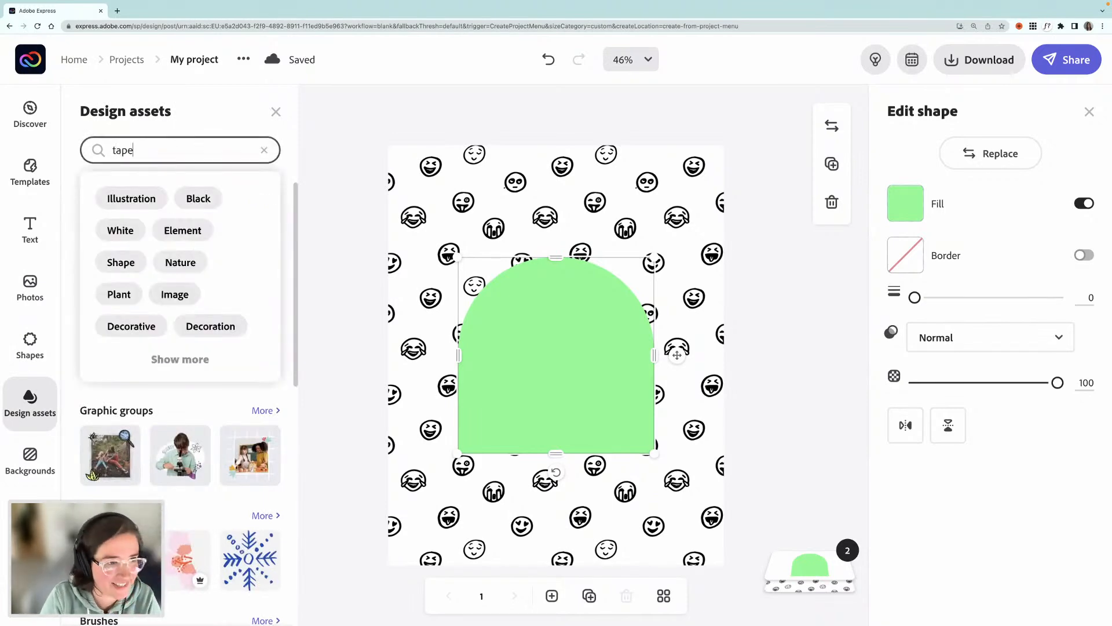
key("Return")
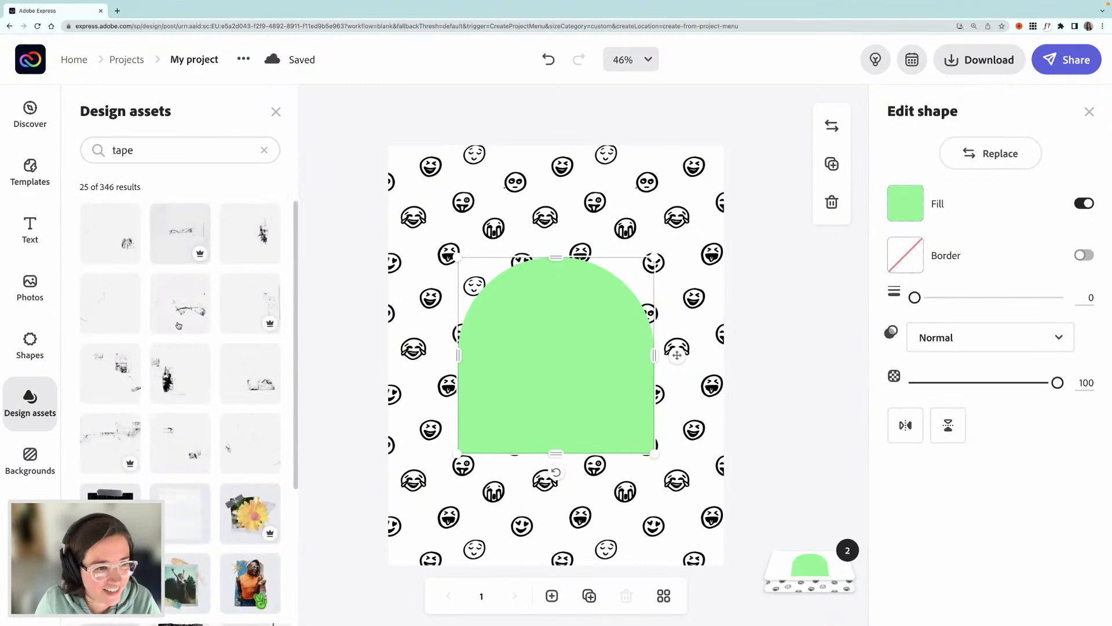
Step: Add the long orange tape strip from the search results and place it, scaled down, across the arch's lower-right corner
scroll(175, 332, "down", 2)
scroll(175, 332, "down", 10)
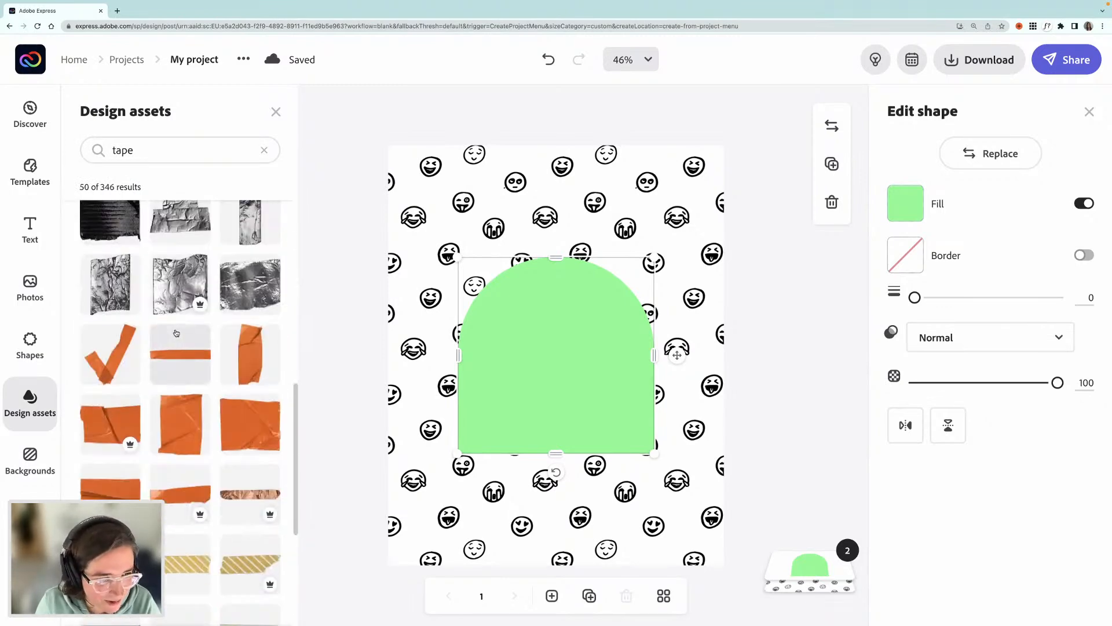
scroll(175, 332, "down", 3)
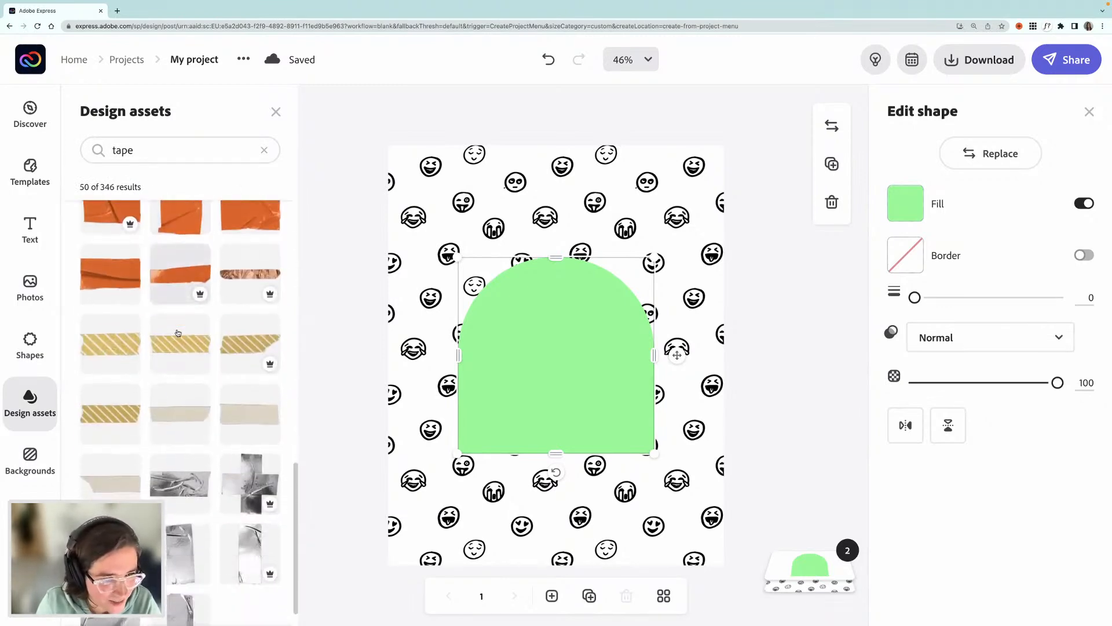
scroll(177, 348, "down", 3)
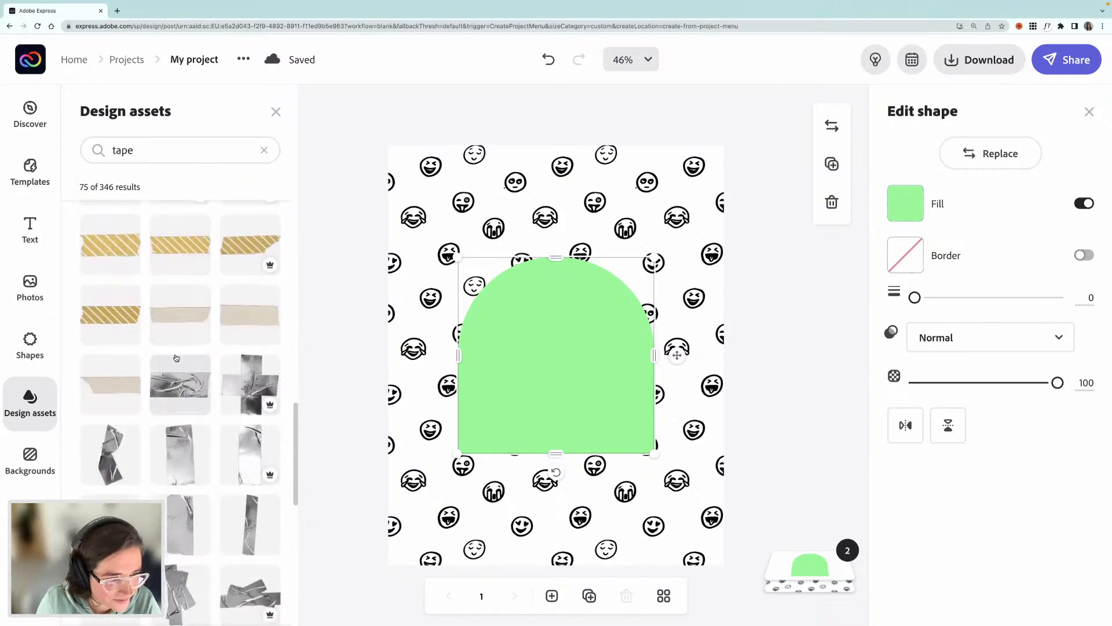
scroll(177, 357, "down", 10)
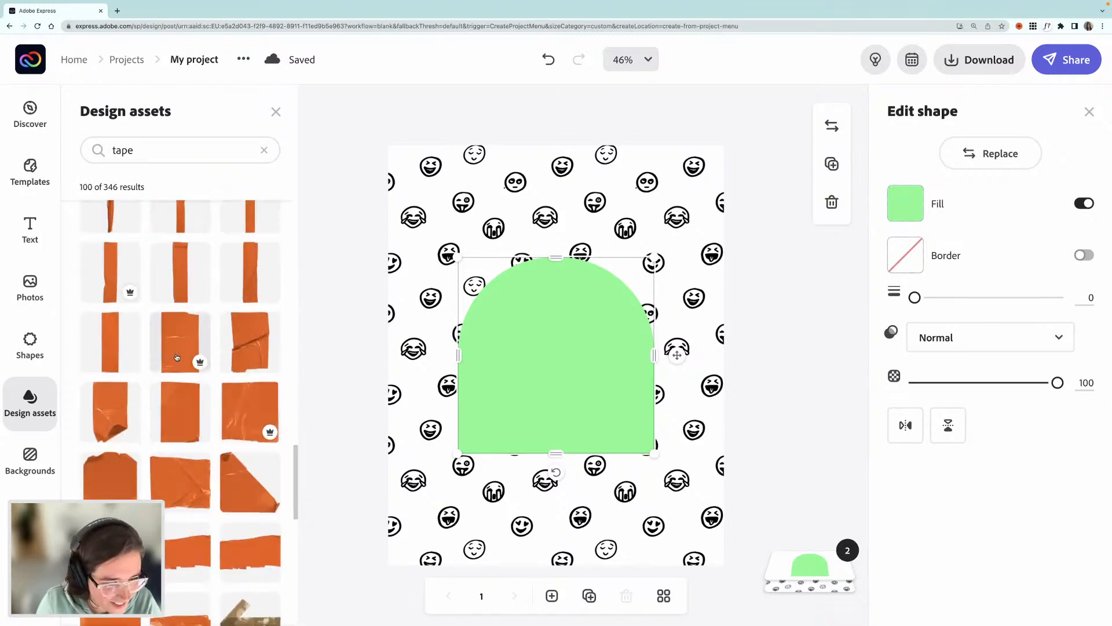
scroll(176, 357, "down", 6)
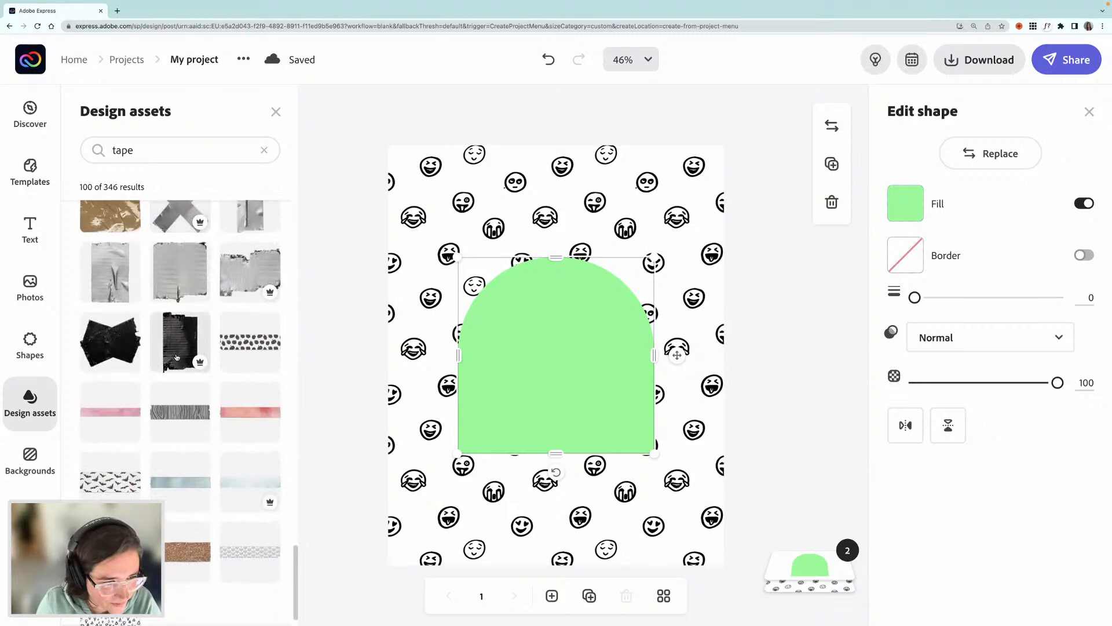
scroll(176, 357, "down", 1)
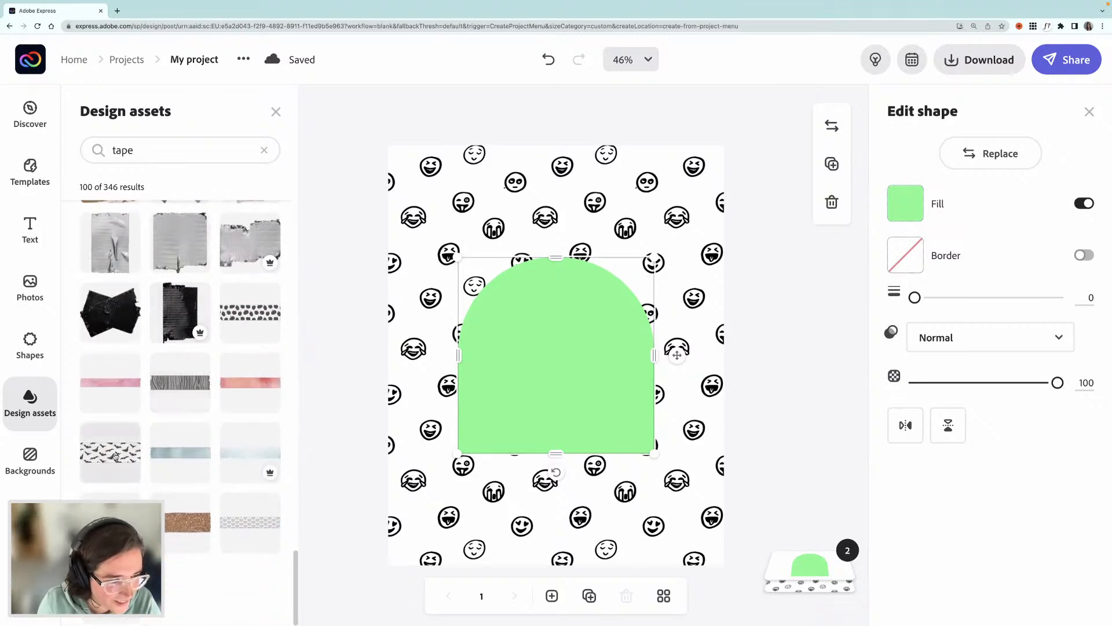
scroll(213, 402, "up", 10)
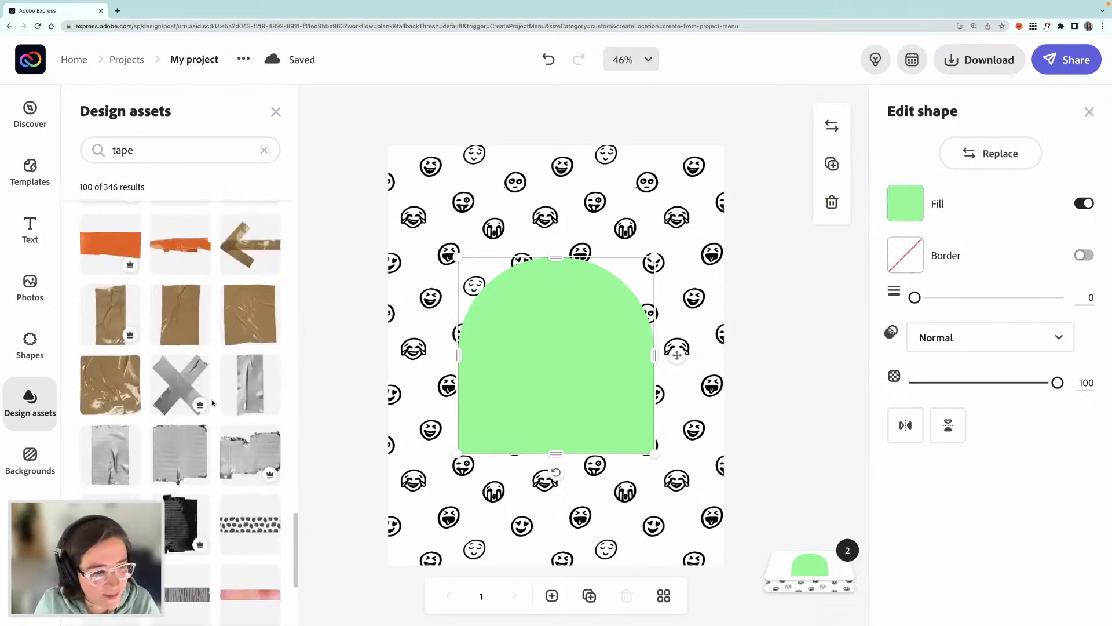
scroll(213, 402, "up", 6)
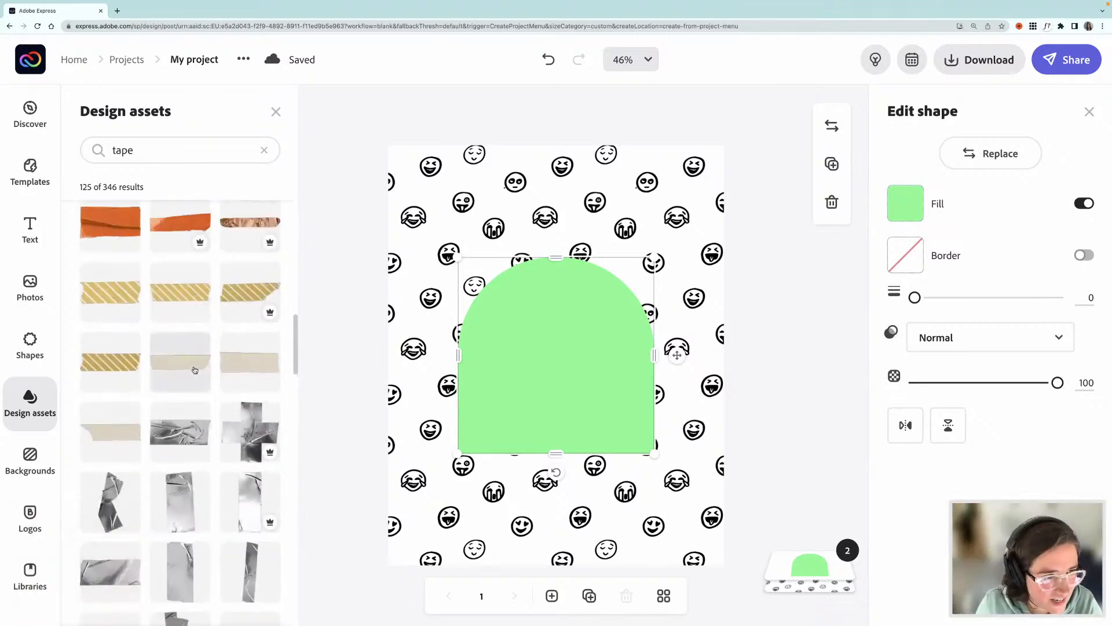
scroll(193, 369, "up", 8)
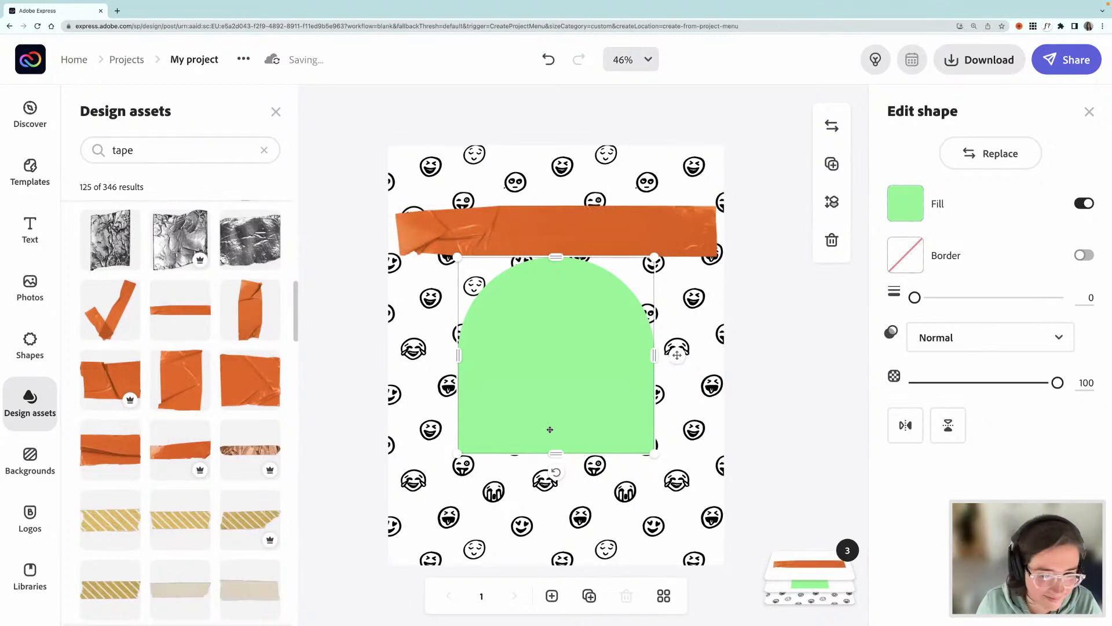
left_click(712, 219)
left_click_drag(717, 206, 631, 450)
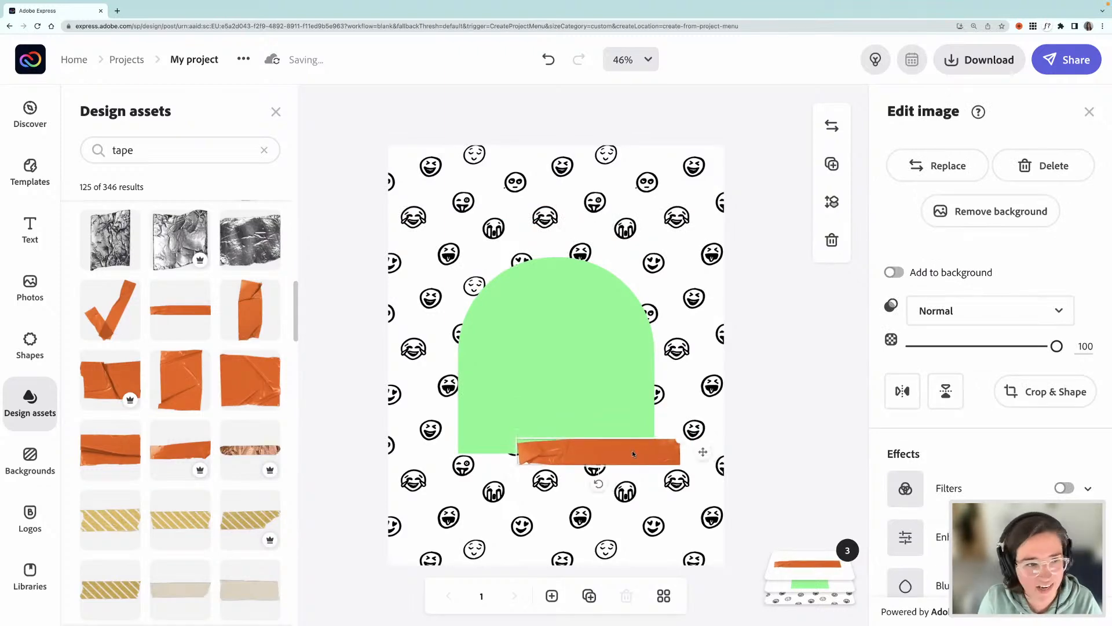
Step: Add a text box to the page with the wording "4 reasons why branding is important"
left_click(39, 228)
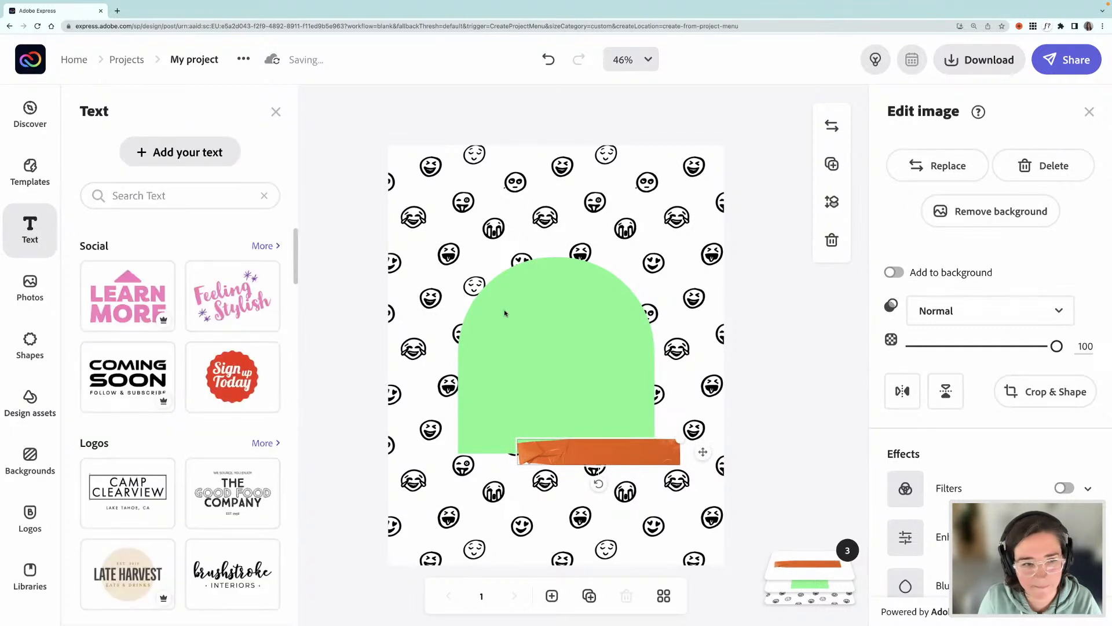
left_click(173, 154)
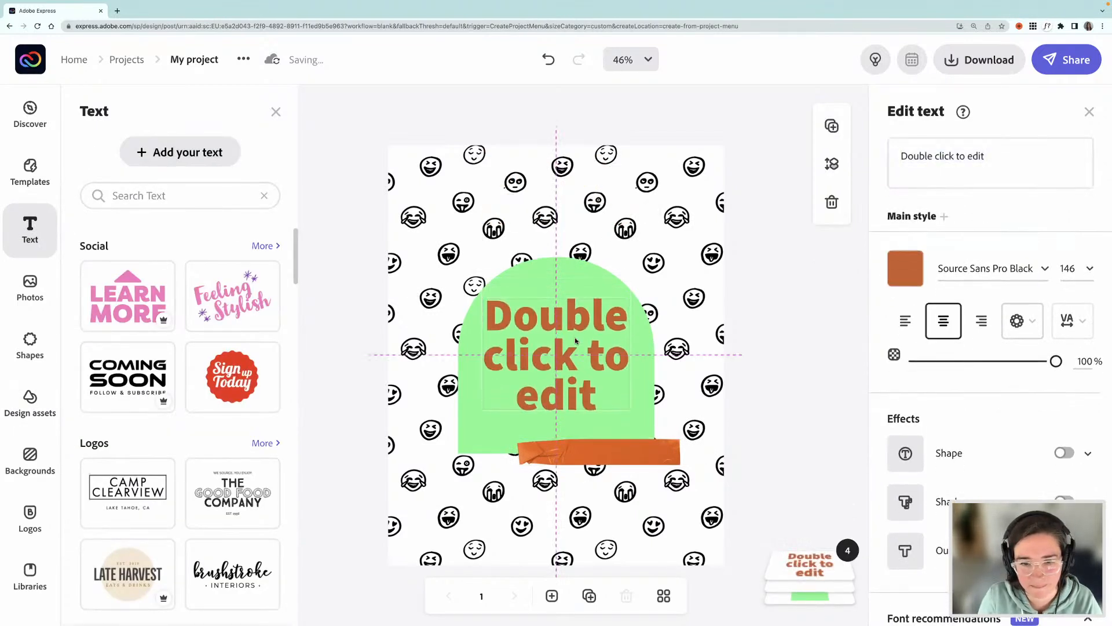
left_click(933, 158)
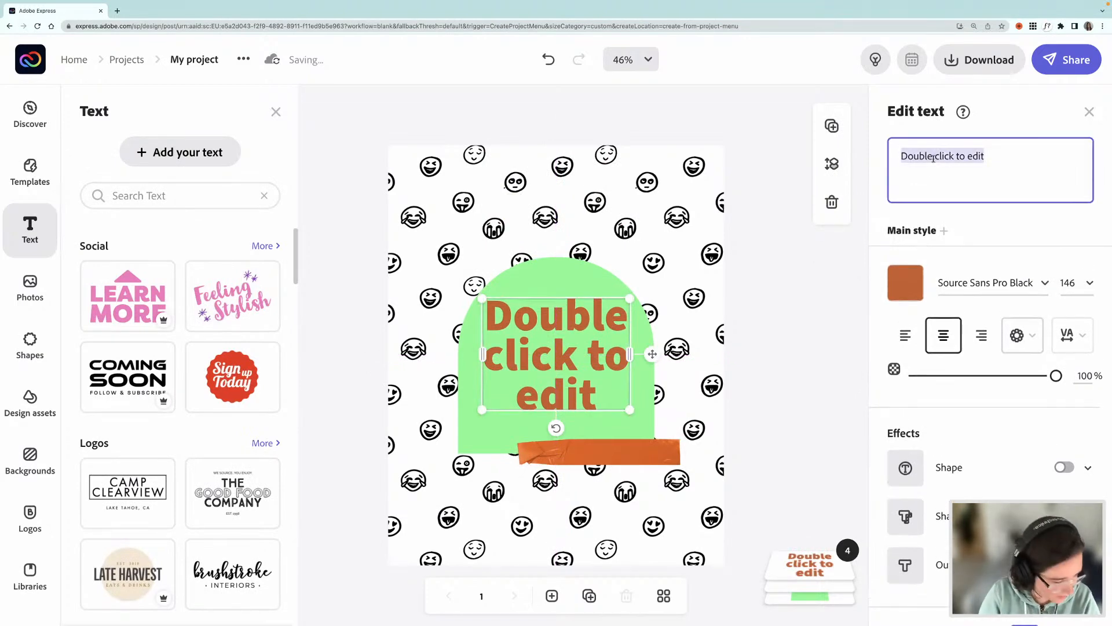
type("4 reasn")
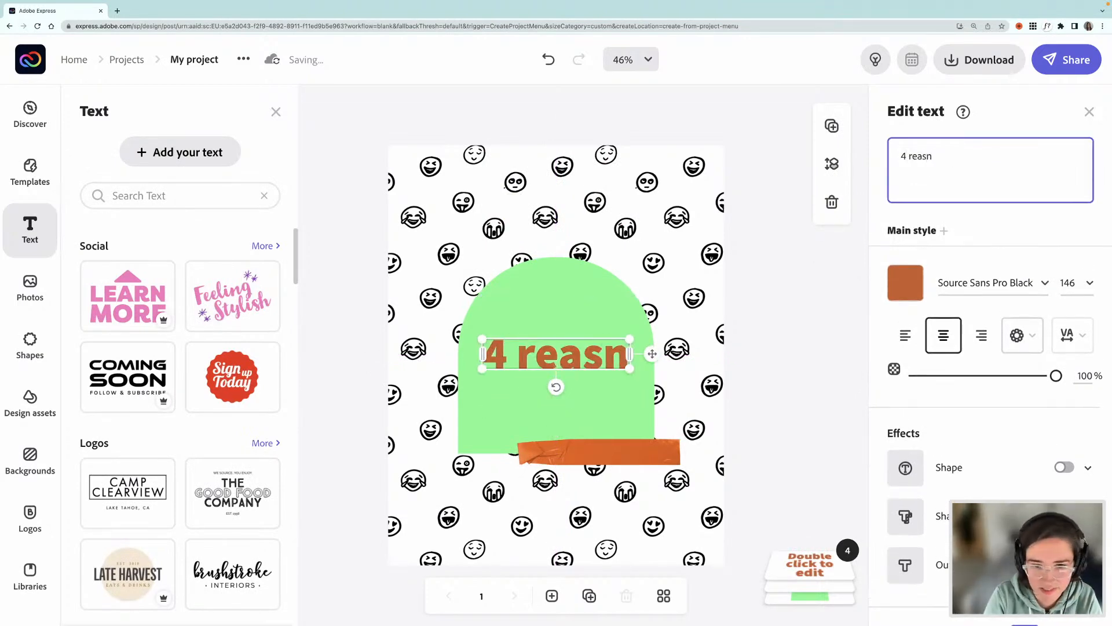
key("BackSpace")
type("pn")
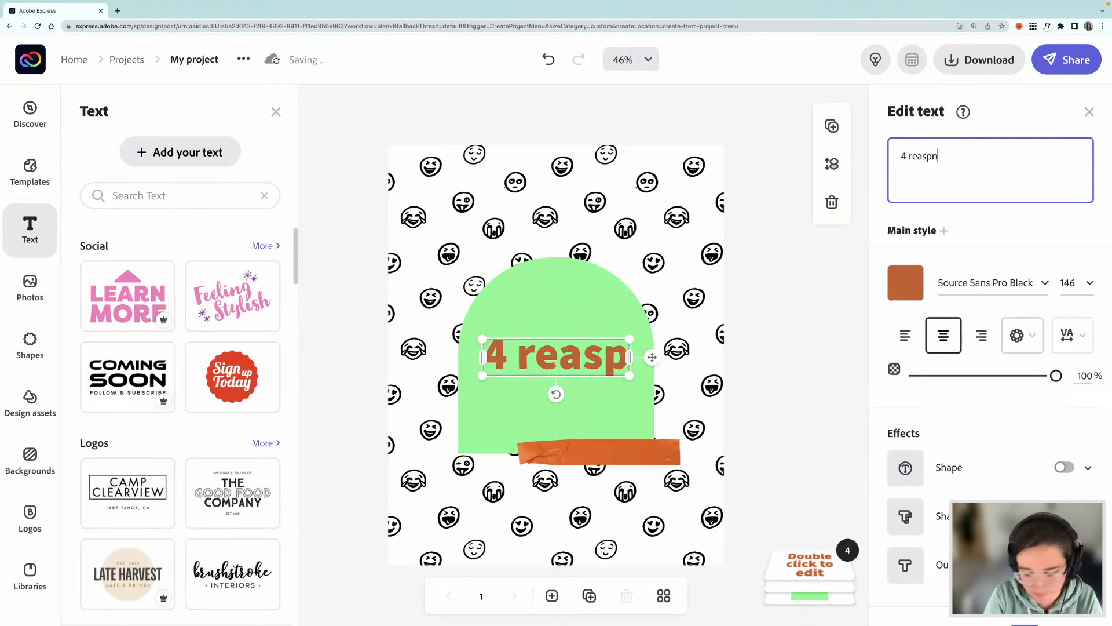
key("BackSpace")
type("ons why")
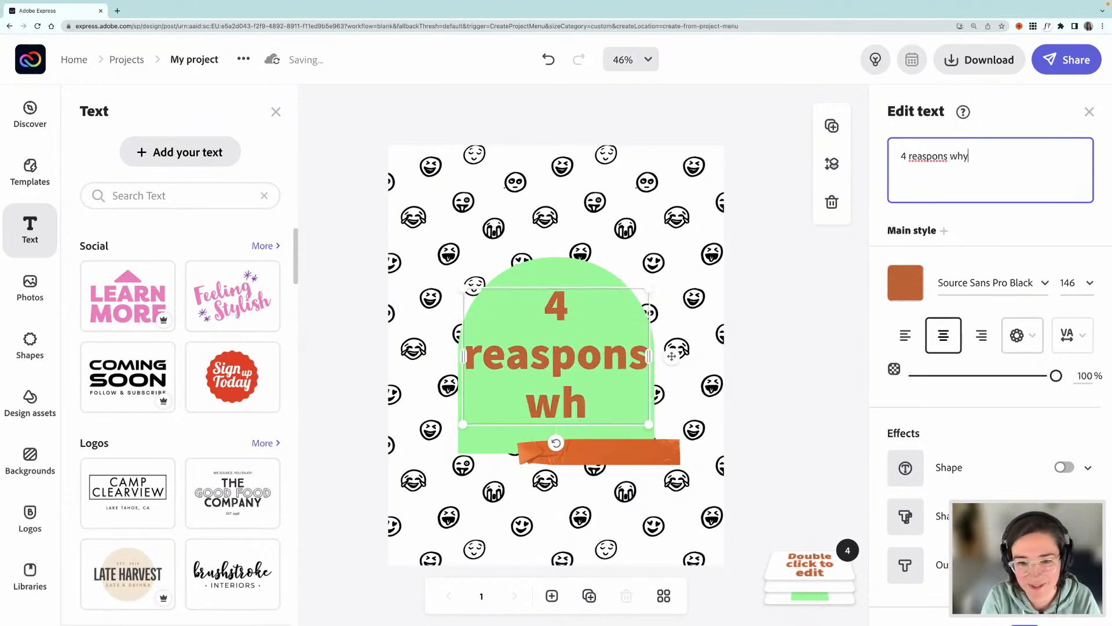
key("BackSpace")
key("BackSpace")
key("BackSpace")
key("BackSpace")
key("BackSpace")
key("BackSpace")
key("BackSpace")
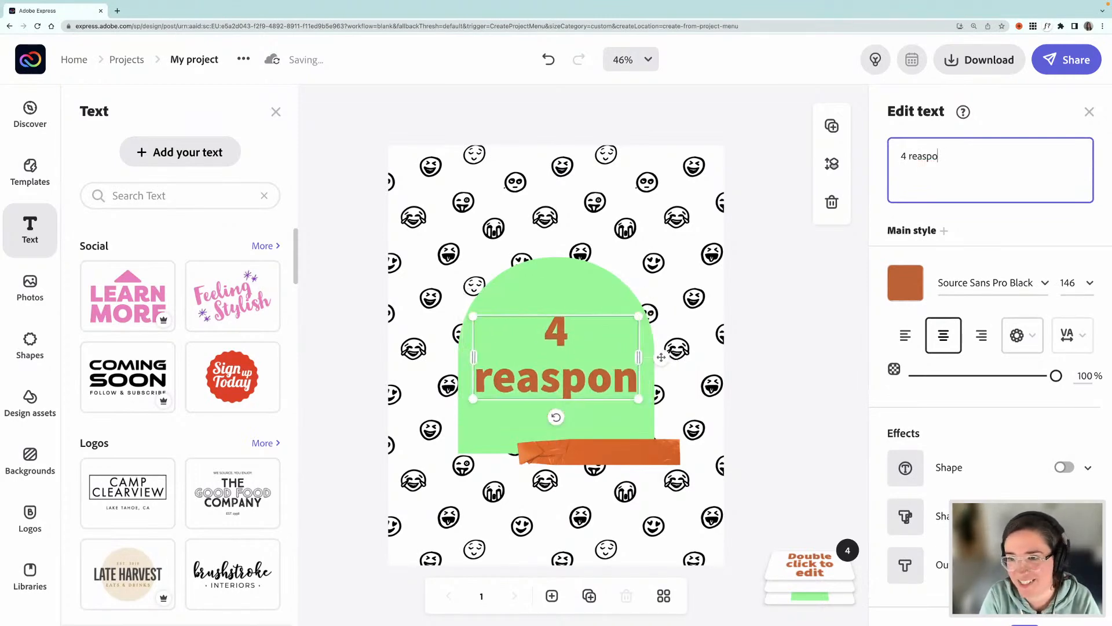
key("BackSpace")
key("BackSpace")
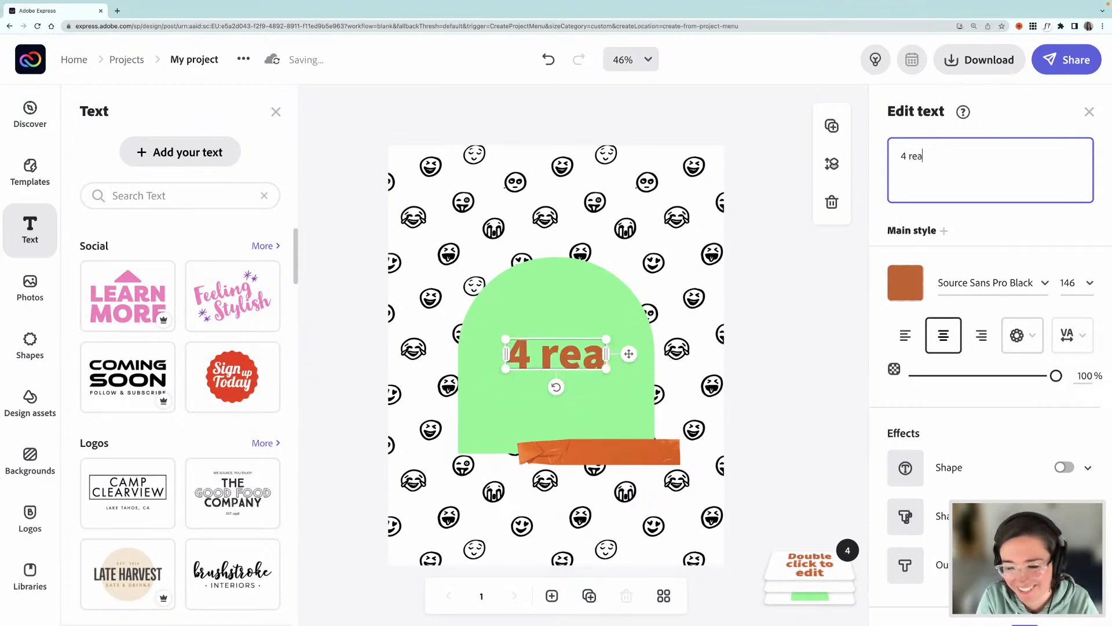
type("sons")
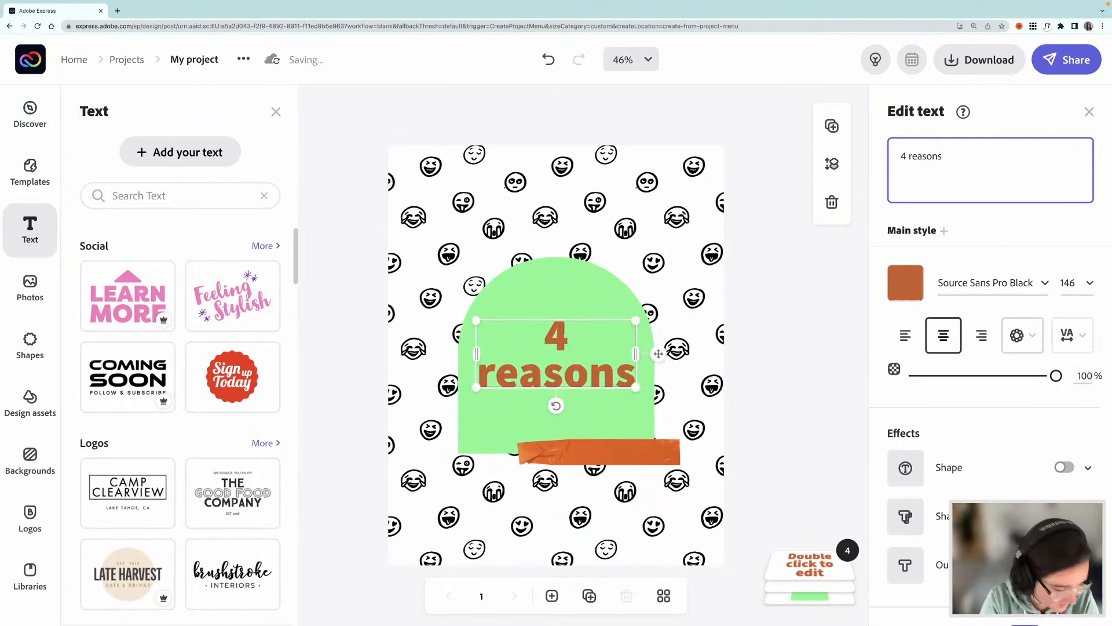
type(" why bra")
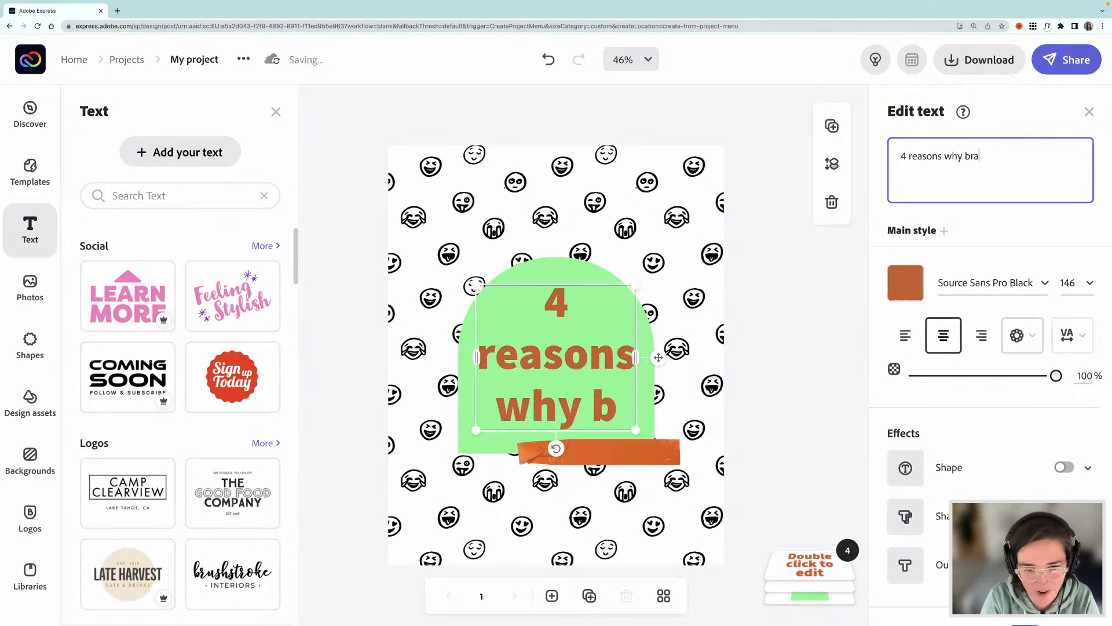
type("nding s")
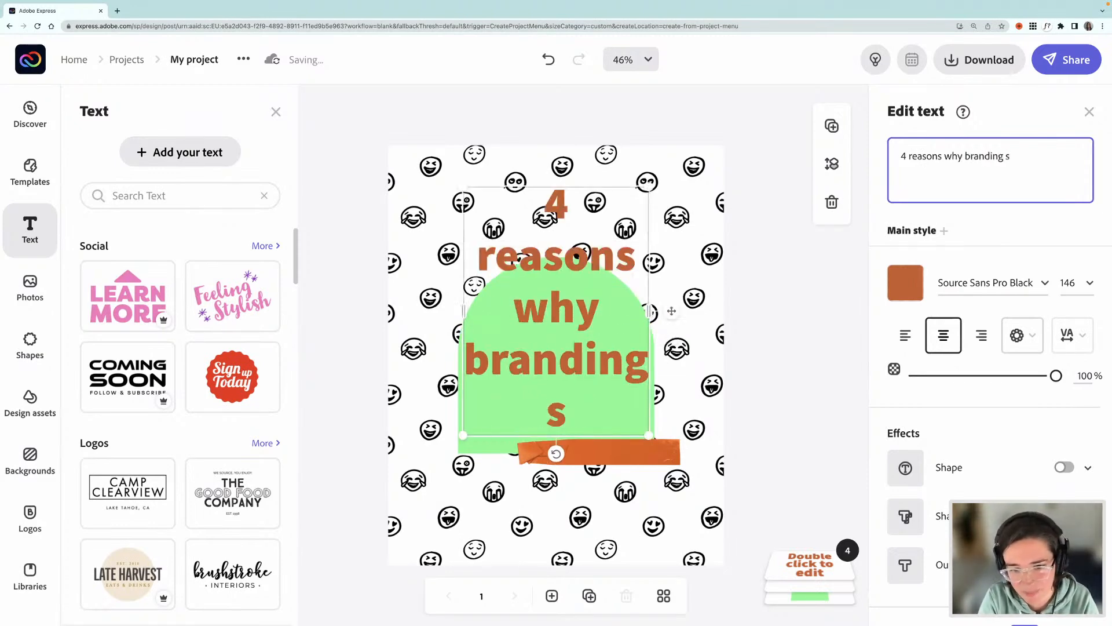
key("BackSpace")
type("is imporat")
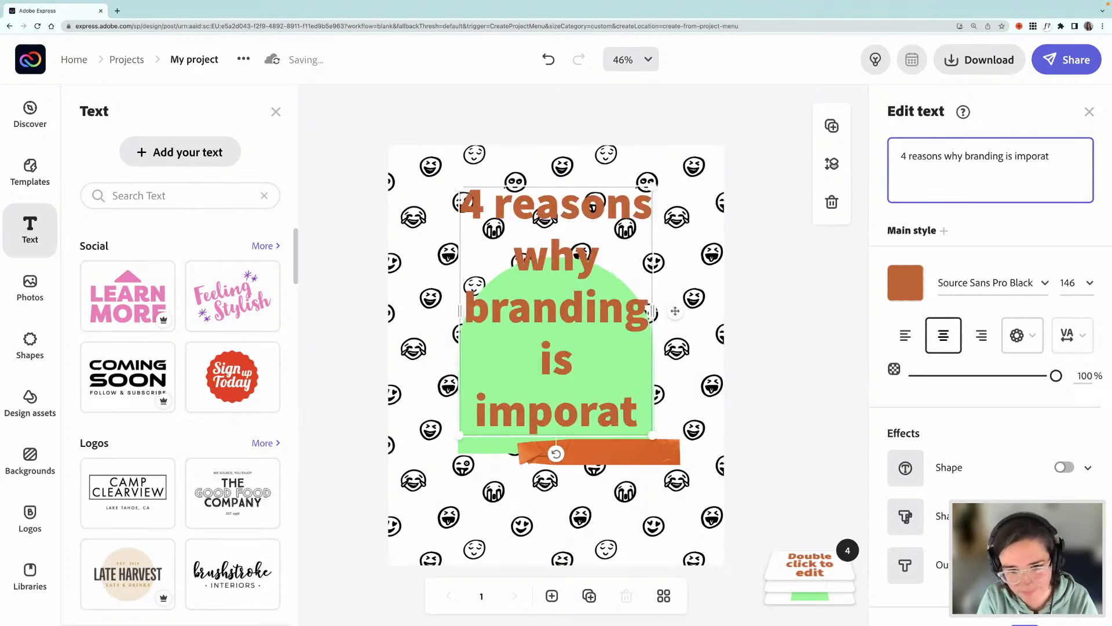
key("BackSpace")
key("BackSpace")
key("BackSpace")
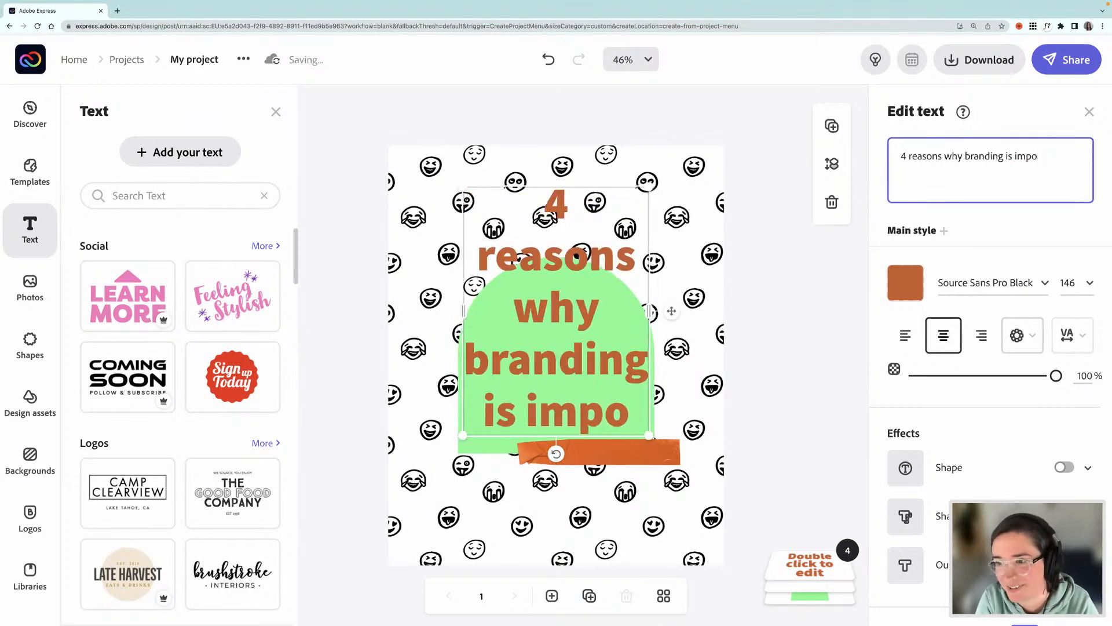
type("rtant")
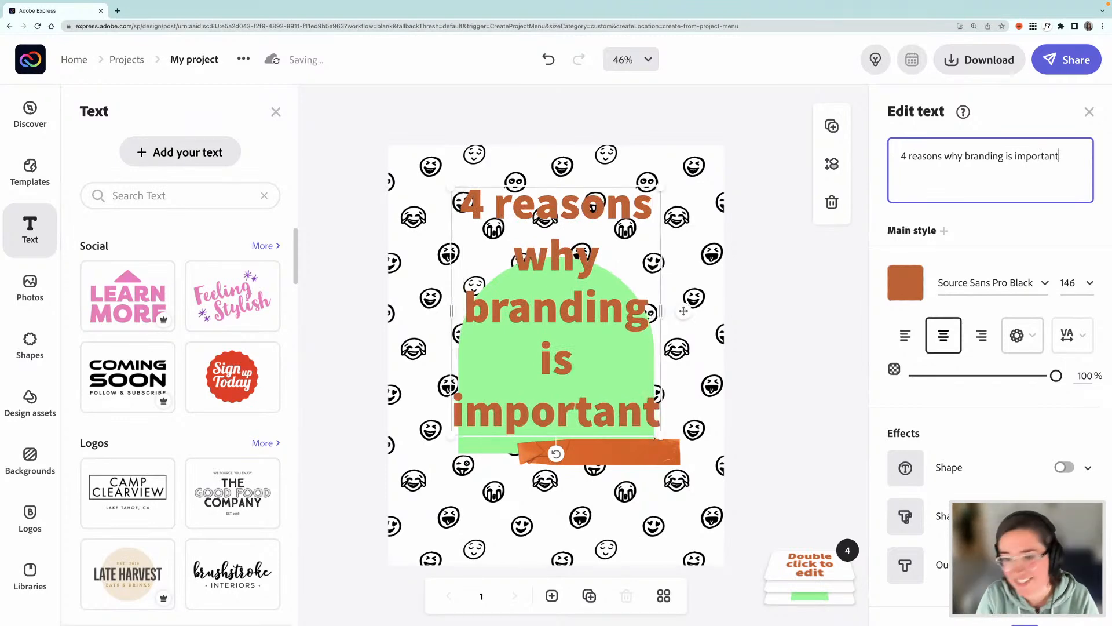
Step: Shrink the heading to a size of about 93.9, wrapped onto four lines, and centre it within the green arch
left_click_drag(658, 433, 608, 406)
left_click_drag(659, 346, 620, 347)
left_click_drag(544, 348, 551, 350)
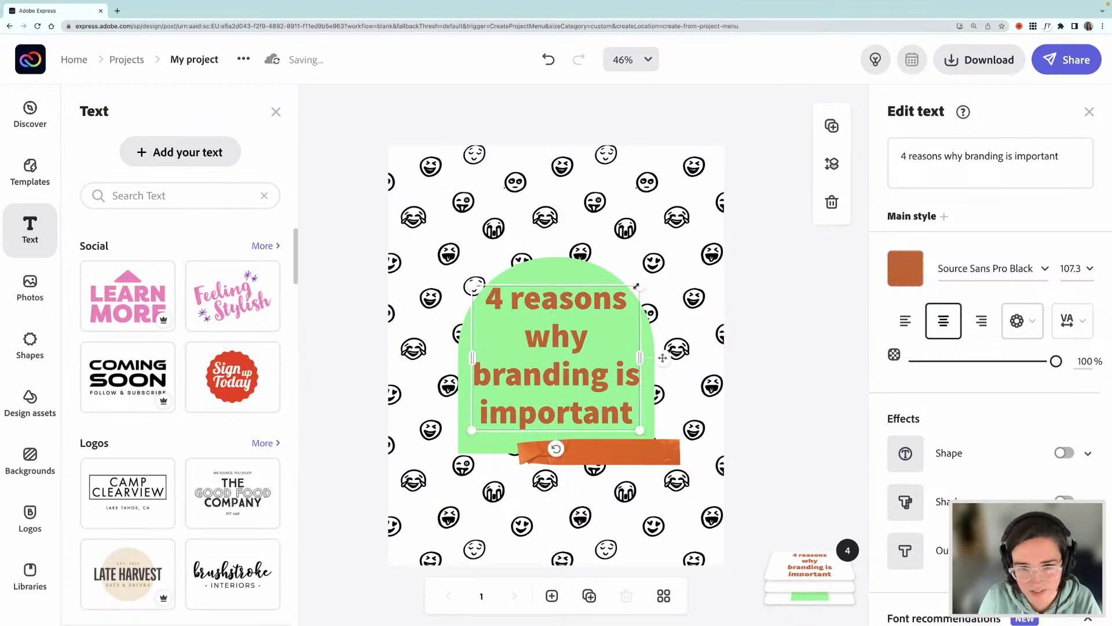
left_click_drag(637, 285, 634, 296)
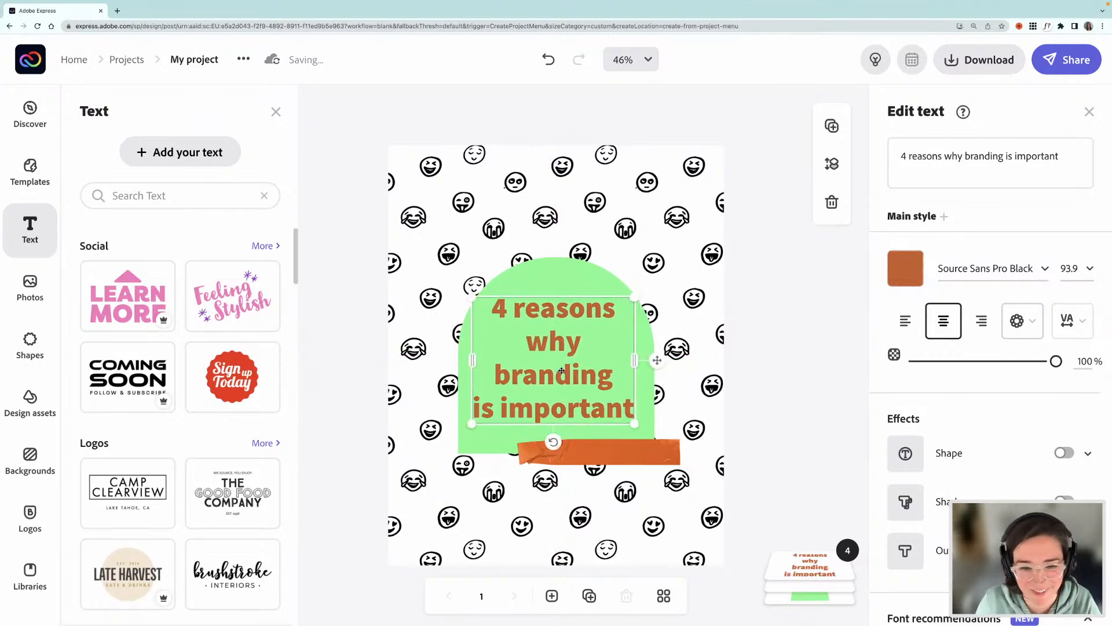
left_click_drag(564, 373, 565, 377)
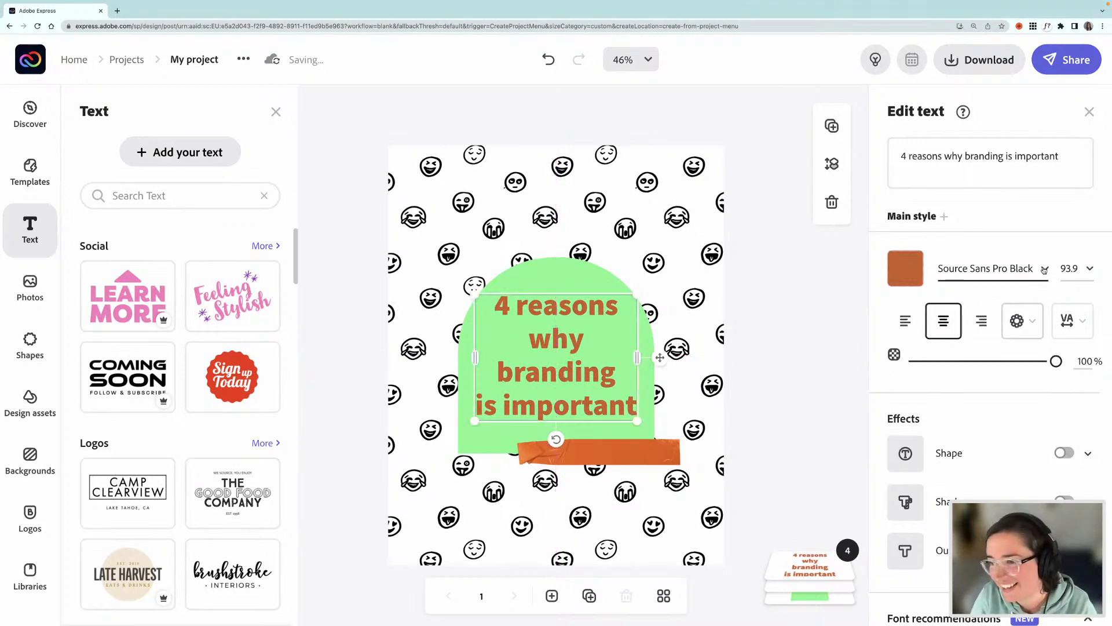
Step: Change the heading's font to Ultra Regular
left_click(985, 268)
scroll(912, 467, "down", 3)
scroll(912, 467, "down", 6)
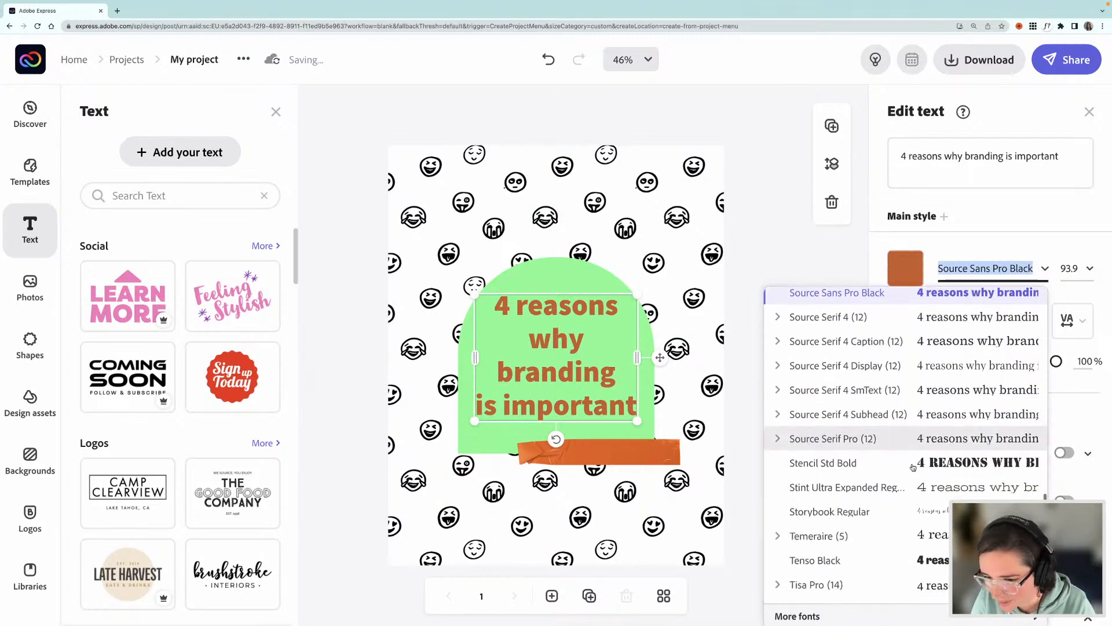
scroll(912, 467, "down", 5)
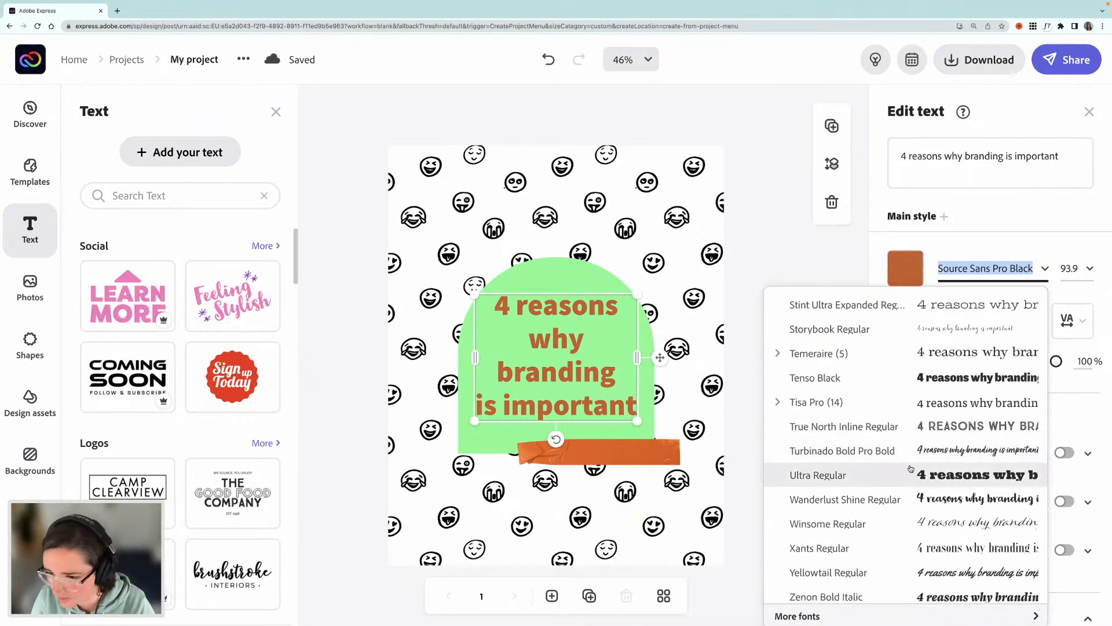
scroll(913, 468, "down", 1)
left_click(921, 448)
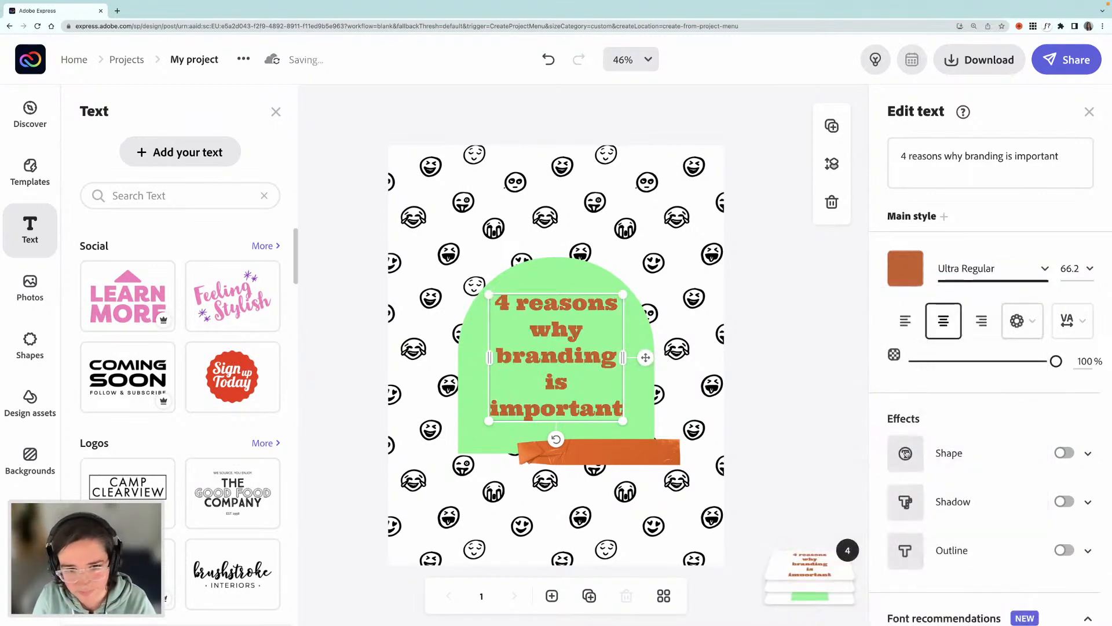
Step: Rewrap the heading so "branding is" shares one line, and recolour it with the near-black brand colour #0E1A17
left_click_drag(623, 358, 572, 370)
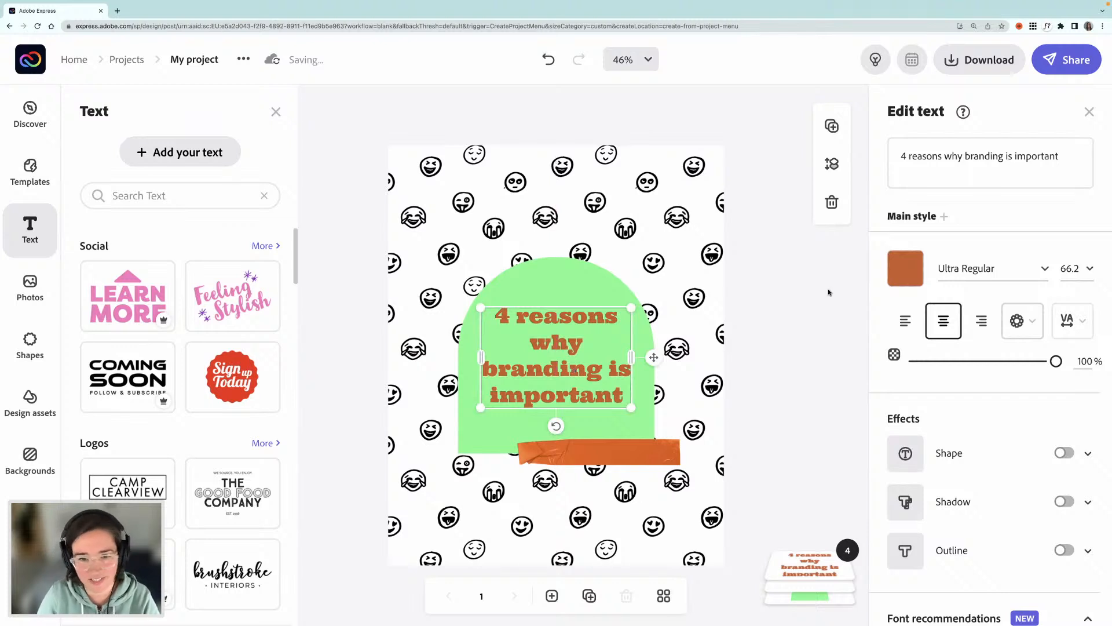
left_click(905, 269)
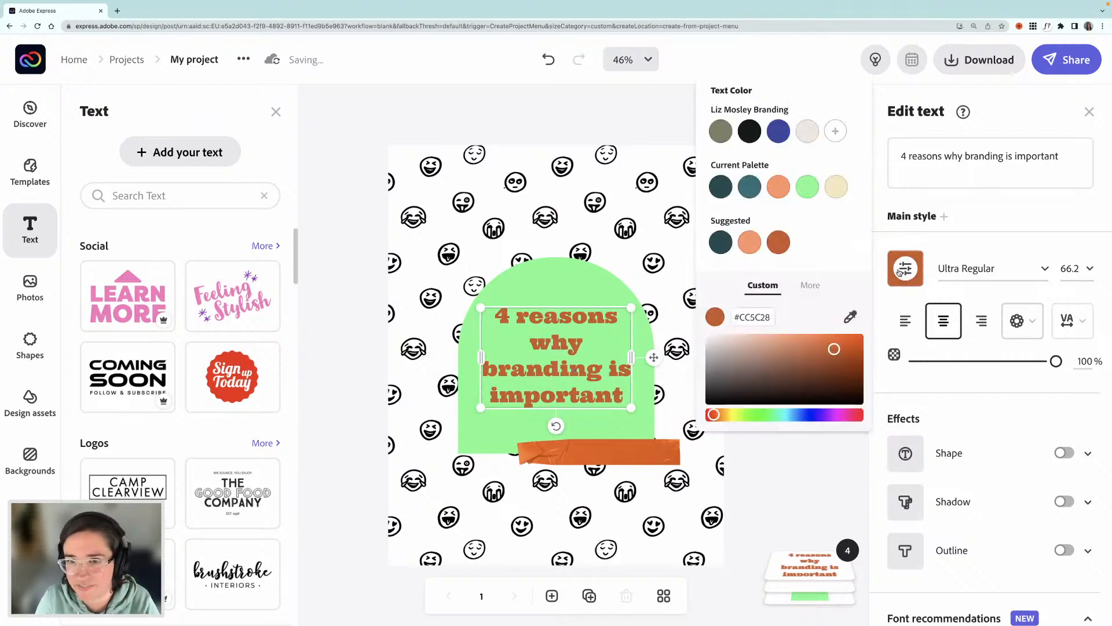
left_click(748, 131)
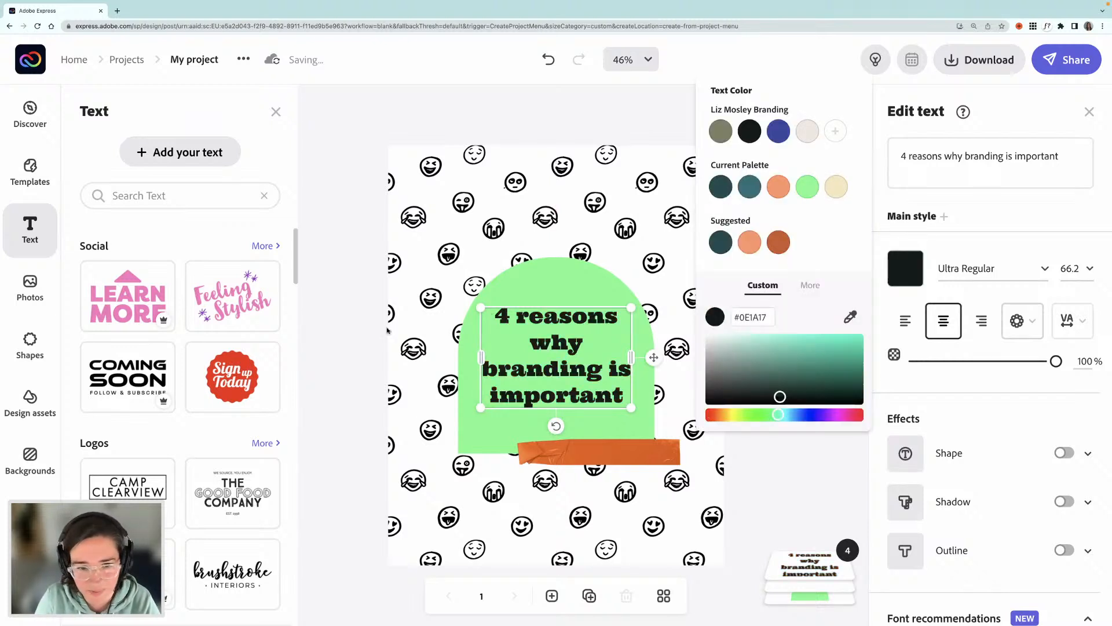
left_click(347, 330)
left_click(347, 330)
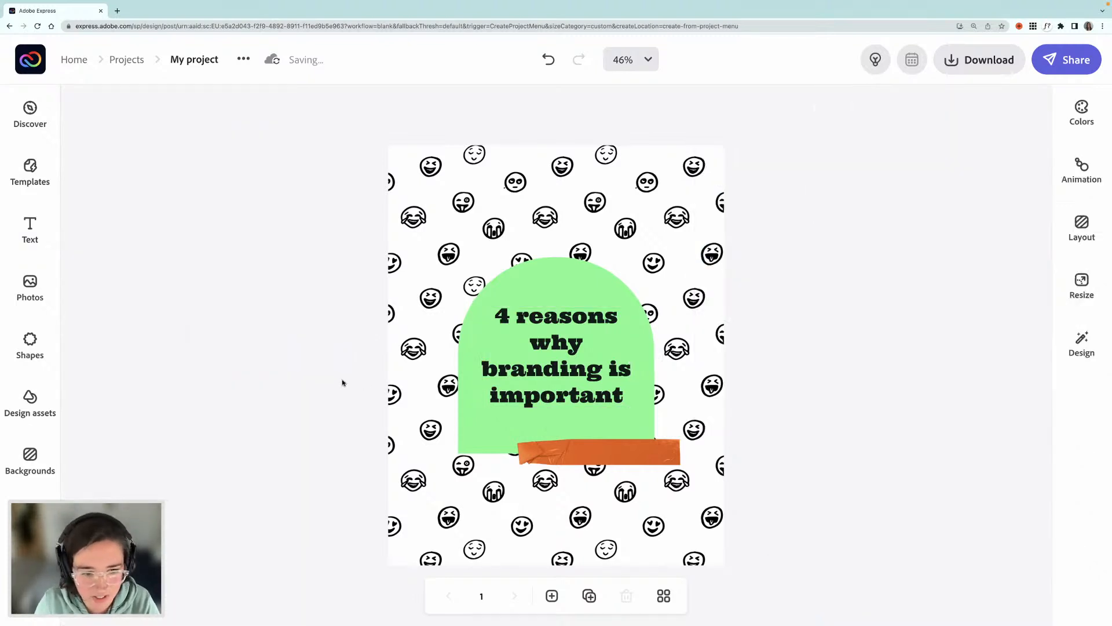
Step: Shift the orange tape strip slightly left along the arch's lower edge
left_click(600, 450)
left_click_drag(617, 450, 610, 450)
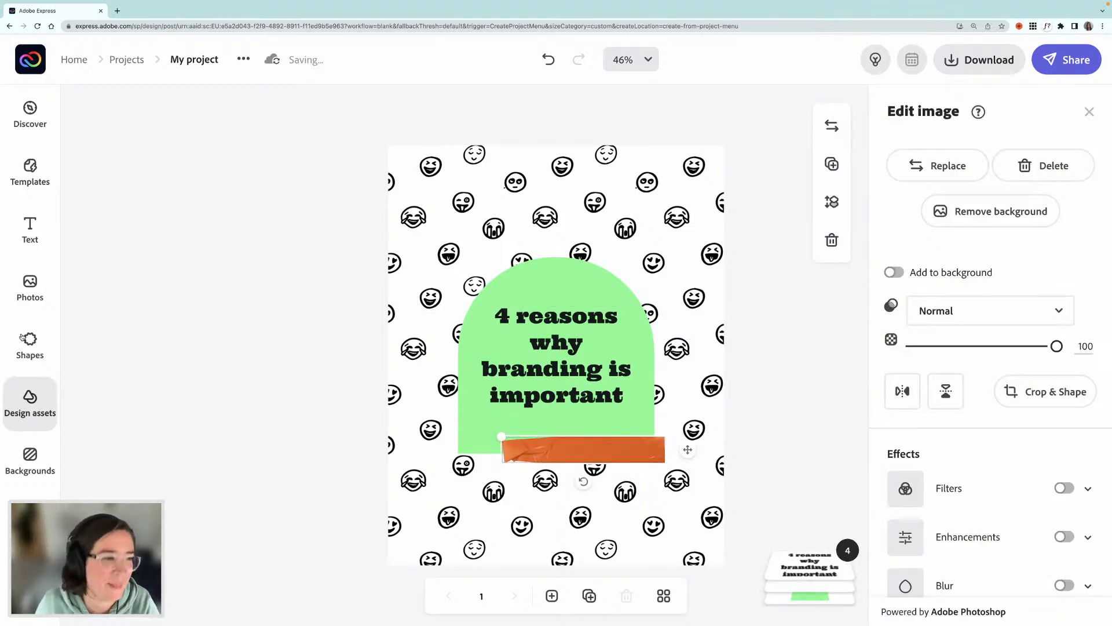
Step: Add the wide orange tape piece from the tape results and place it, tilted, over the page's upper-left corner
left_click(39, 400)
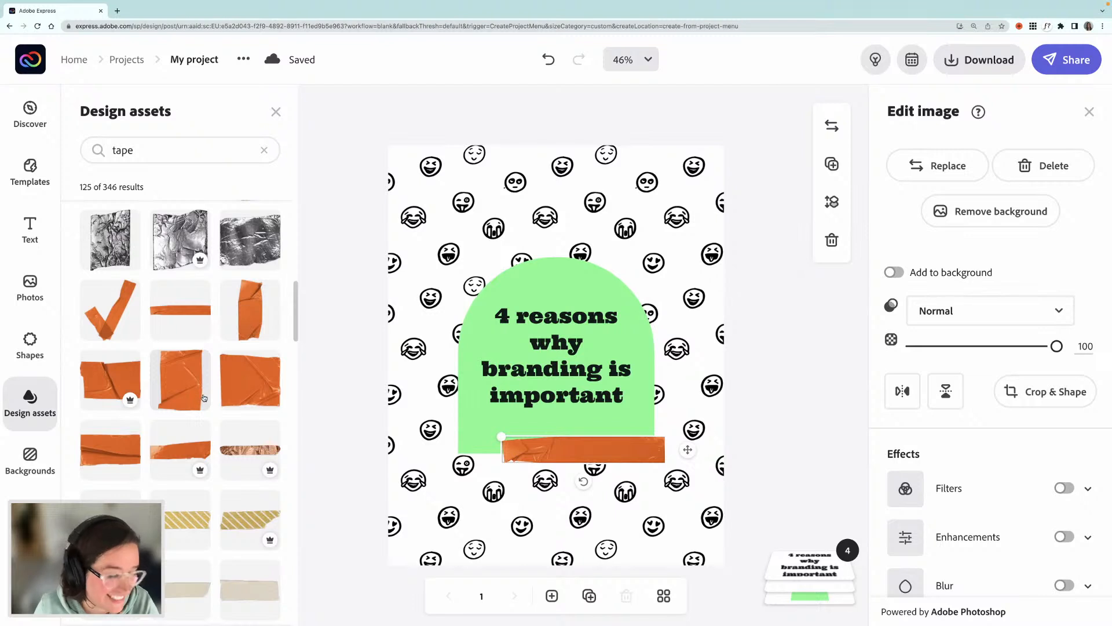
scroll(209, 400, "down", 2)
scroll(226, 411, "up", 3)
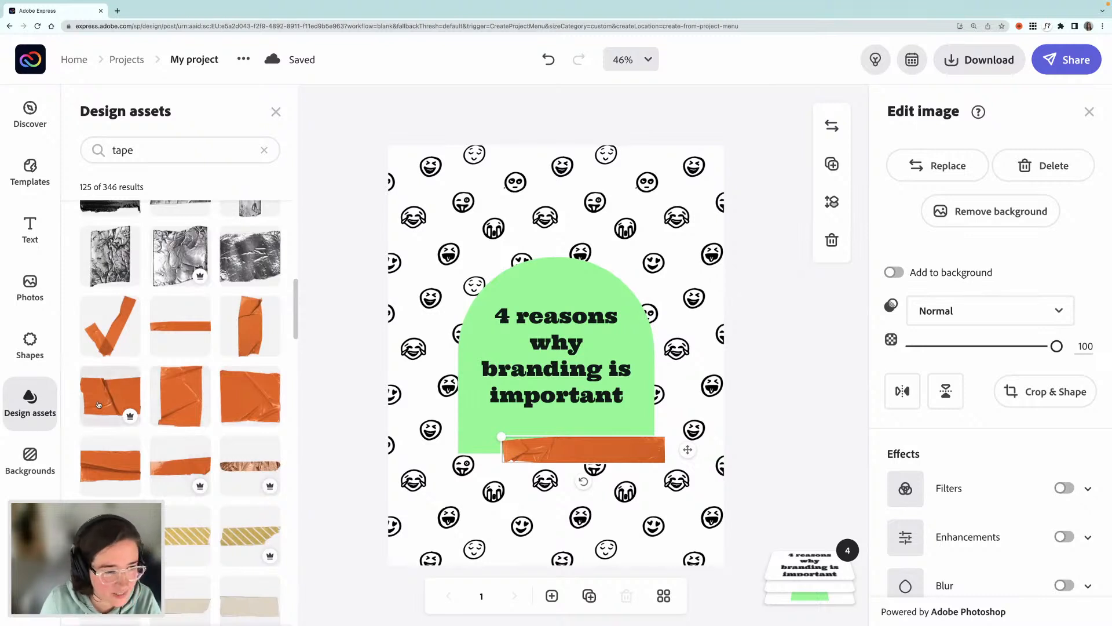
scroll(168, 428, "down", 1)
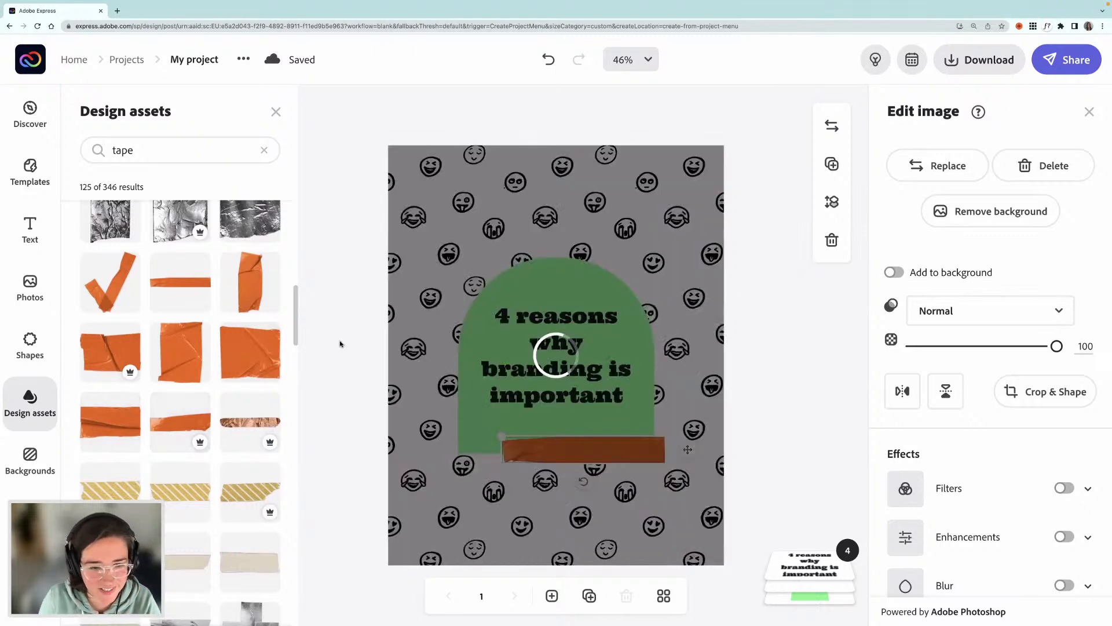
left_click_drag(585, 226, 446, 186)
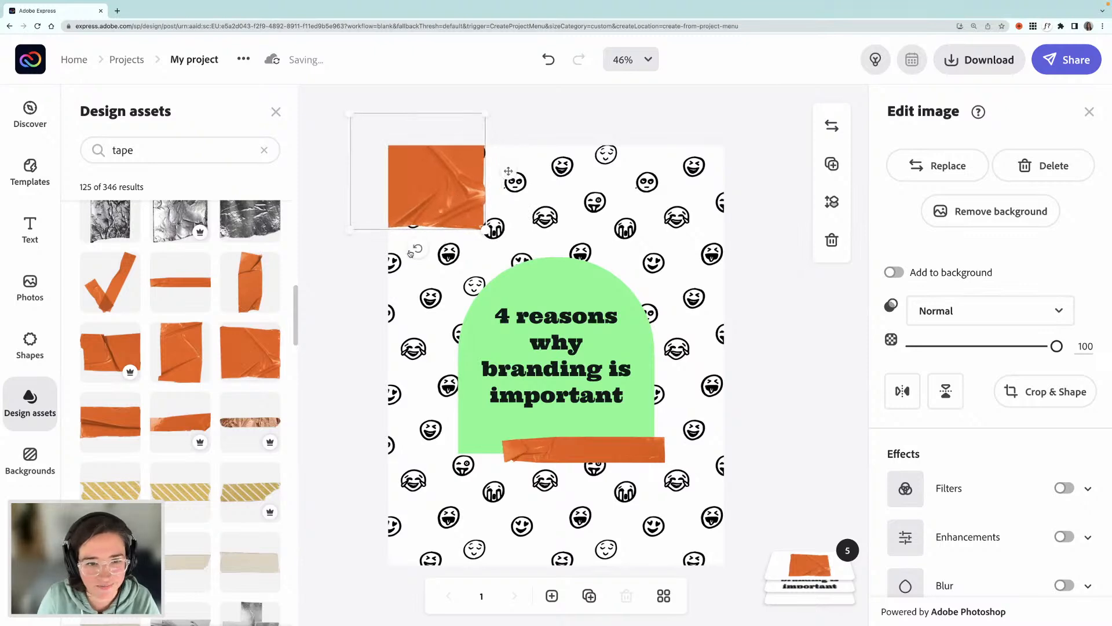
left_click_drag(420, 250, 441, 204)
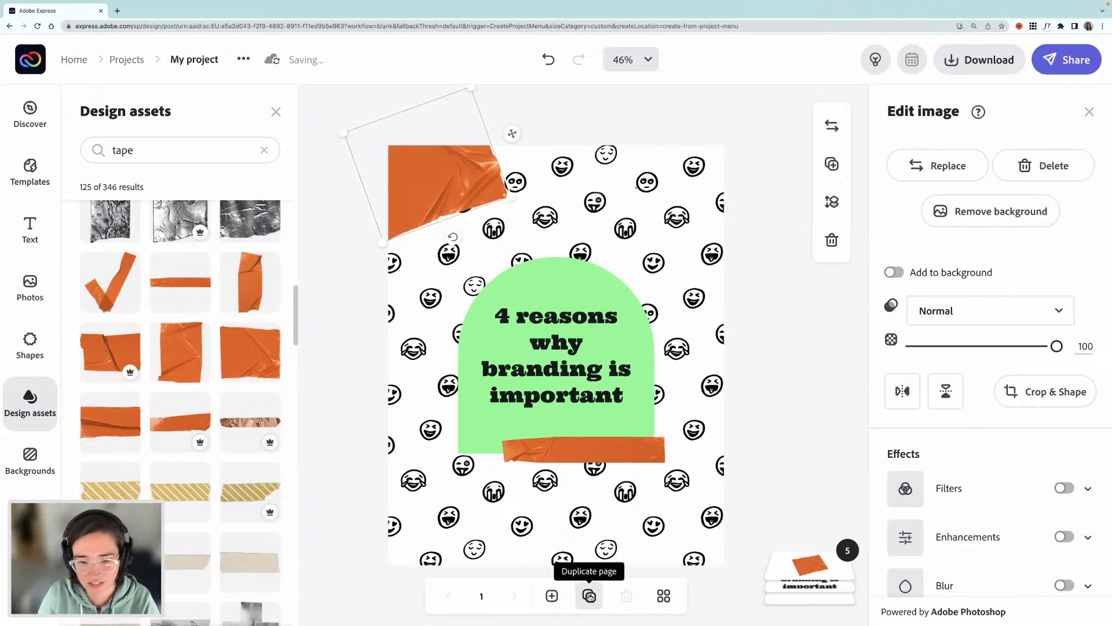
Step: Duplicate the page, remove the emoji background from the copy and give it a solid black background (#000000)
left_click(589, 597)
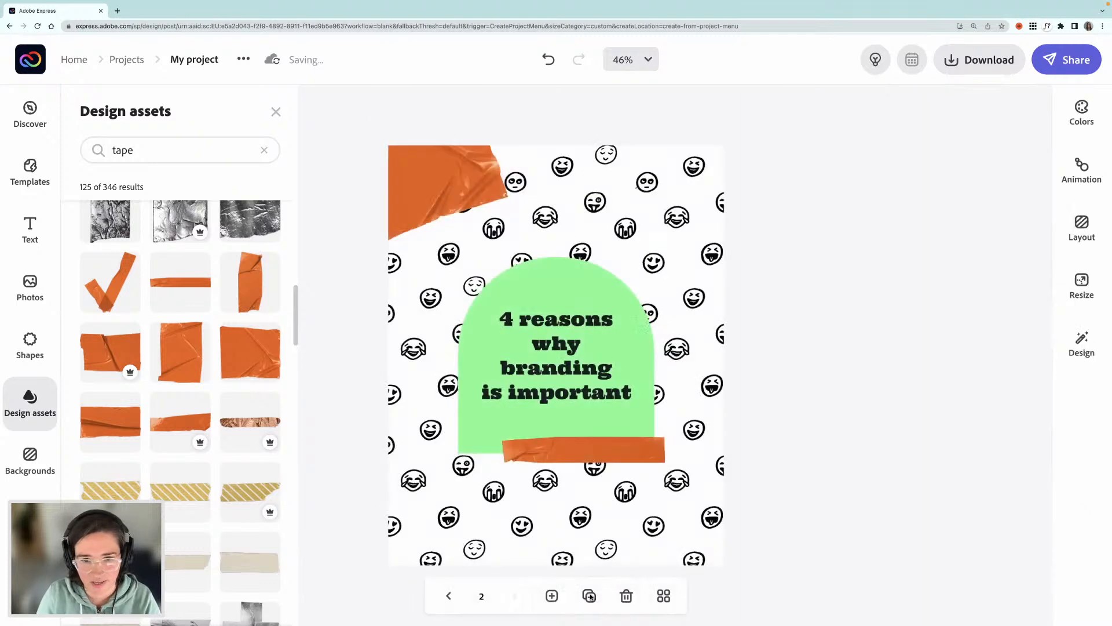
left_click(707, 425)
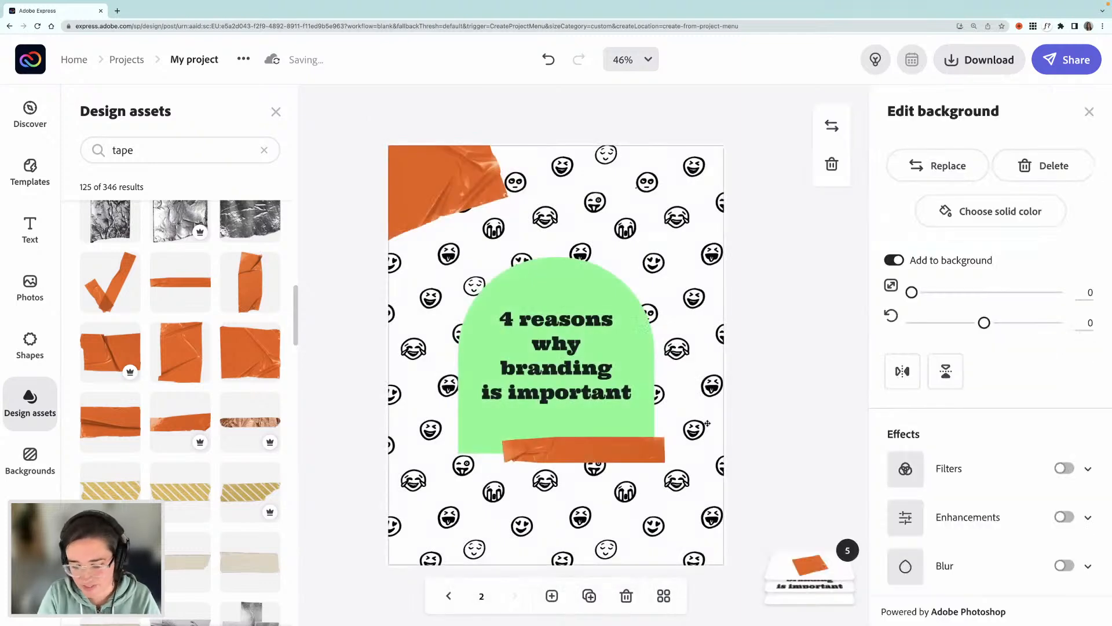
key("Delete")
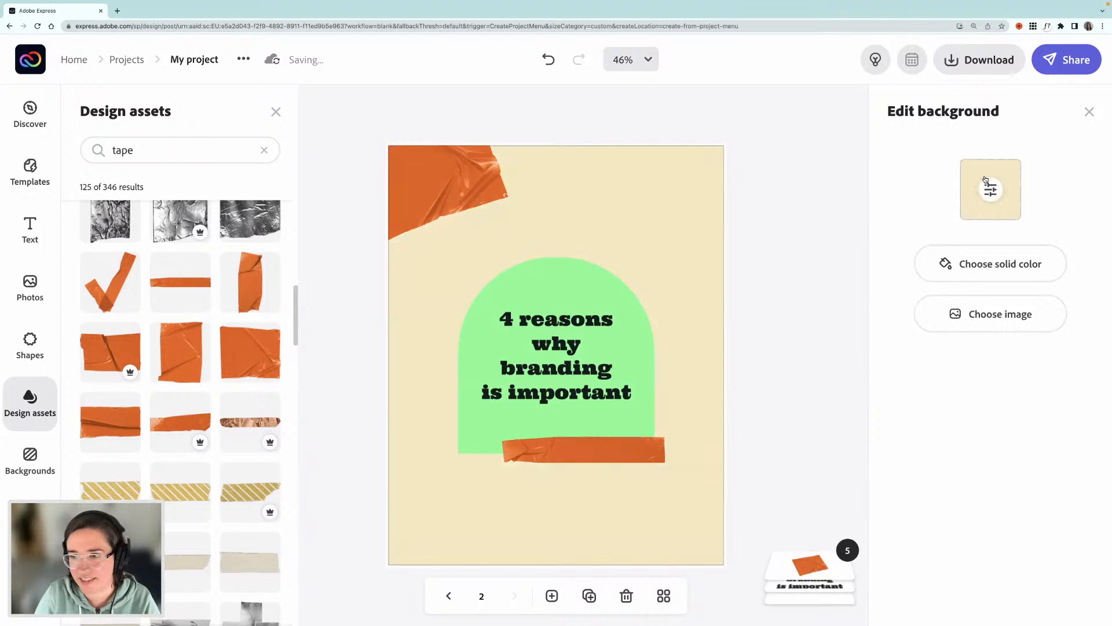
left_click(990, 190)
left_click_drag(929, 519, 907, 556)
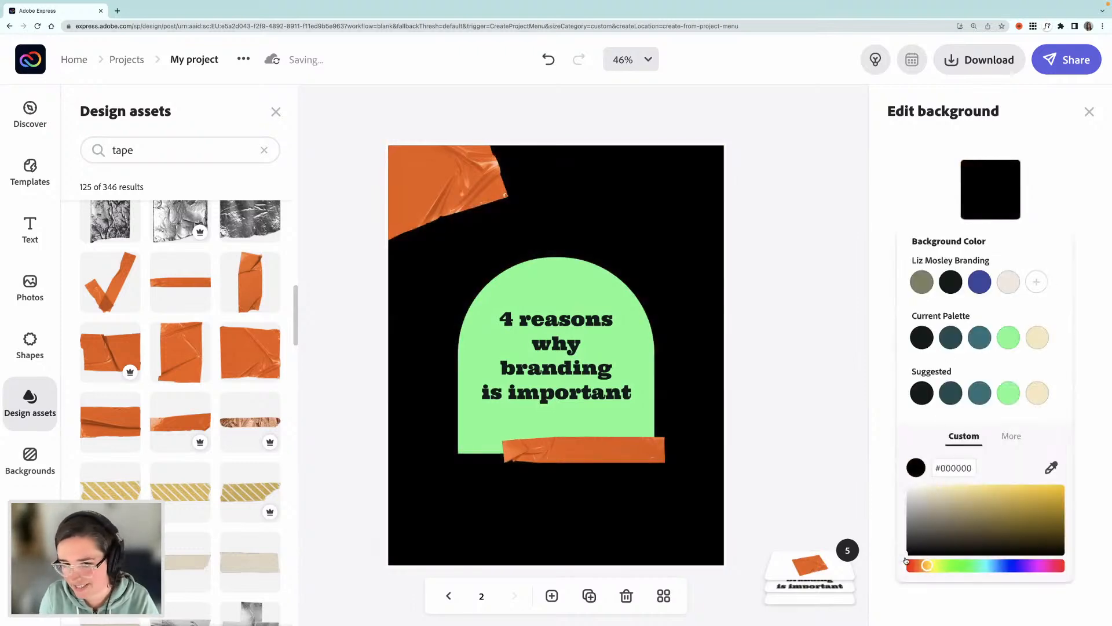
left_click(792, 426)
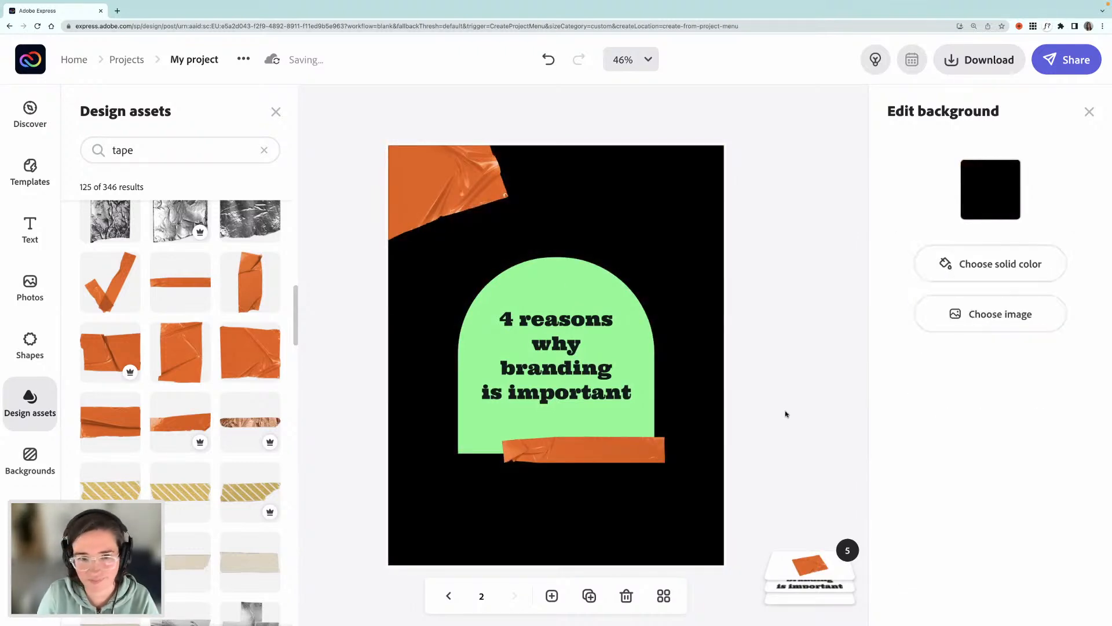
Step: Replace the second page's heading with "1", enlarged and centred in the green arch, moving the tape strip below the arch
left_click(554, 335)
triple_click(943, 153)
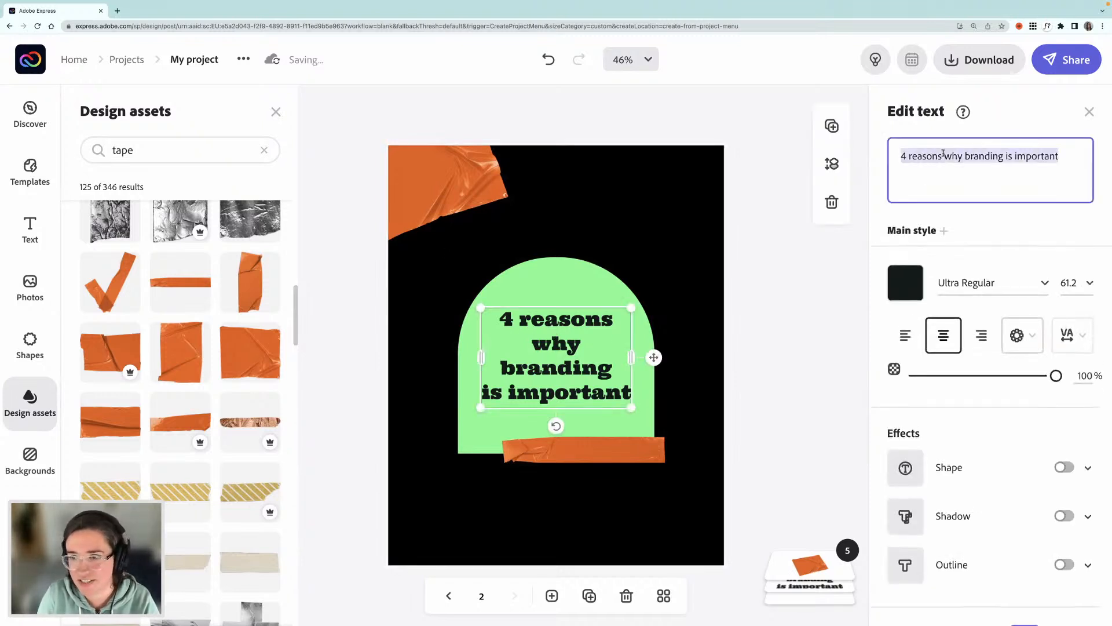
type("1")
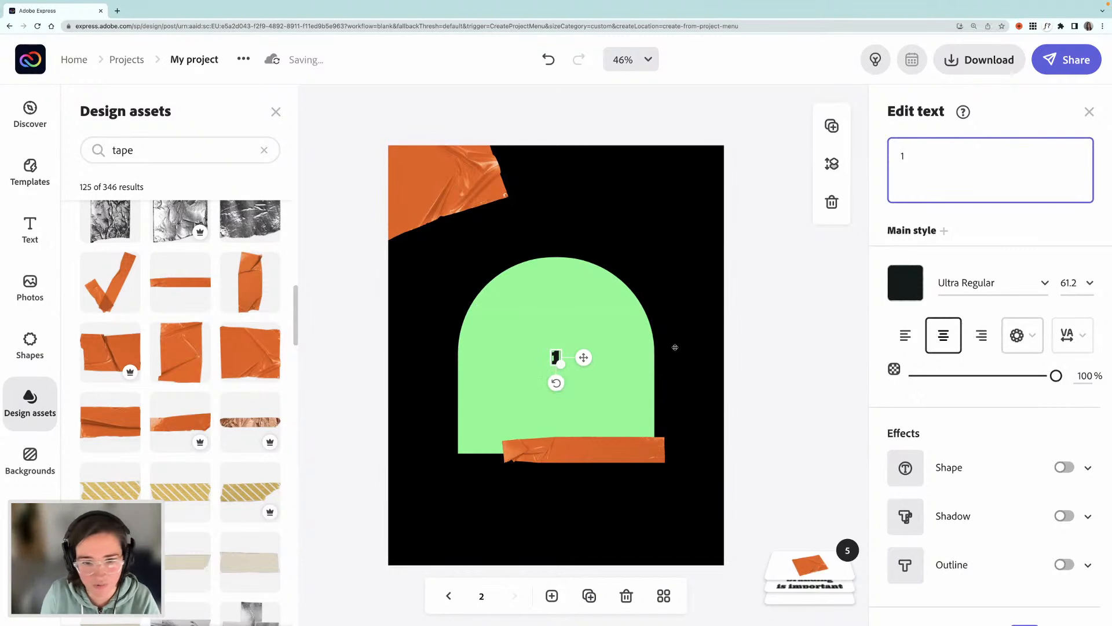
left_click_drag(561, 364, 613, 425)
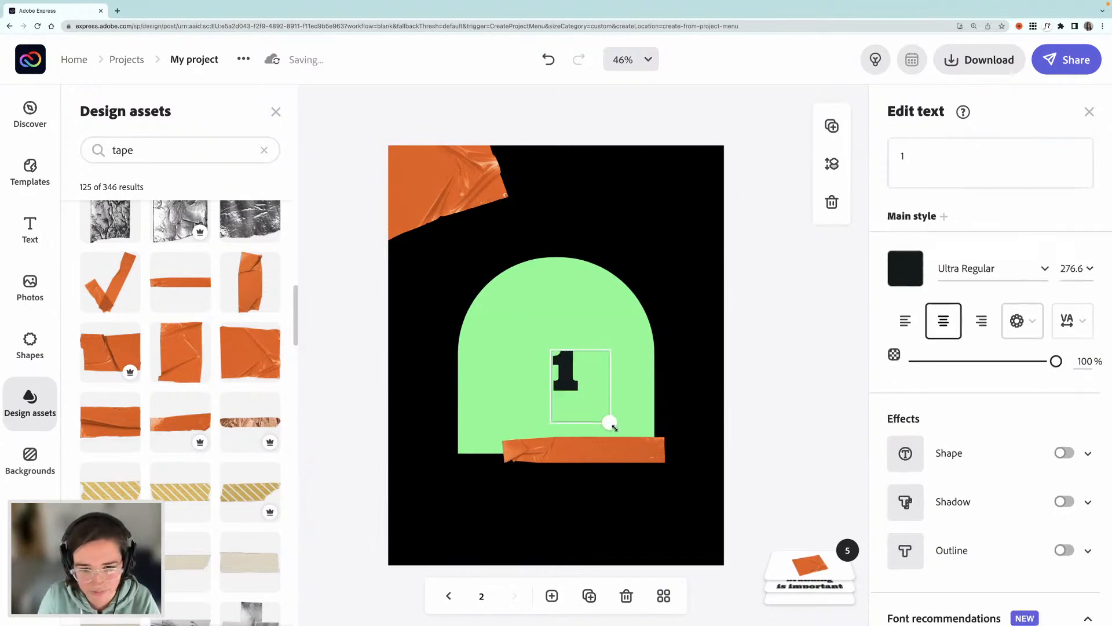
left_click_drag(570, 391, 534, 346)
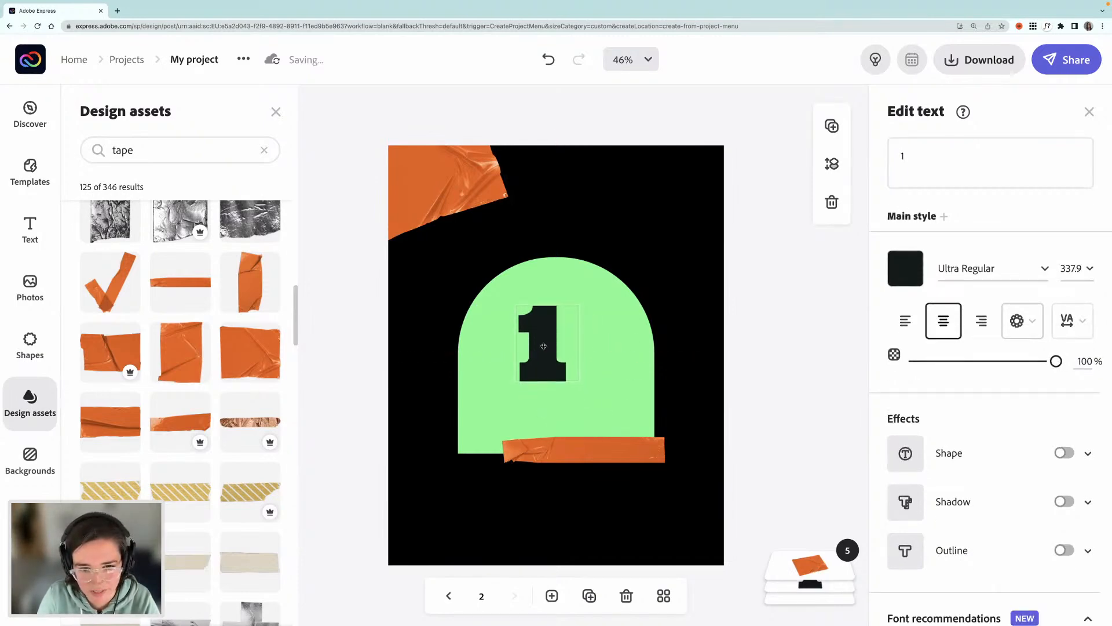
left_click_drag(577, 381, 555, 380)
left_click_drag(575, 457, 604, 514)
left_click_drag(566, 380, 565, 396)
Step: Group the number 1 with the green arch and scale the group down to about half its size
left_click(624, 419, "shift")
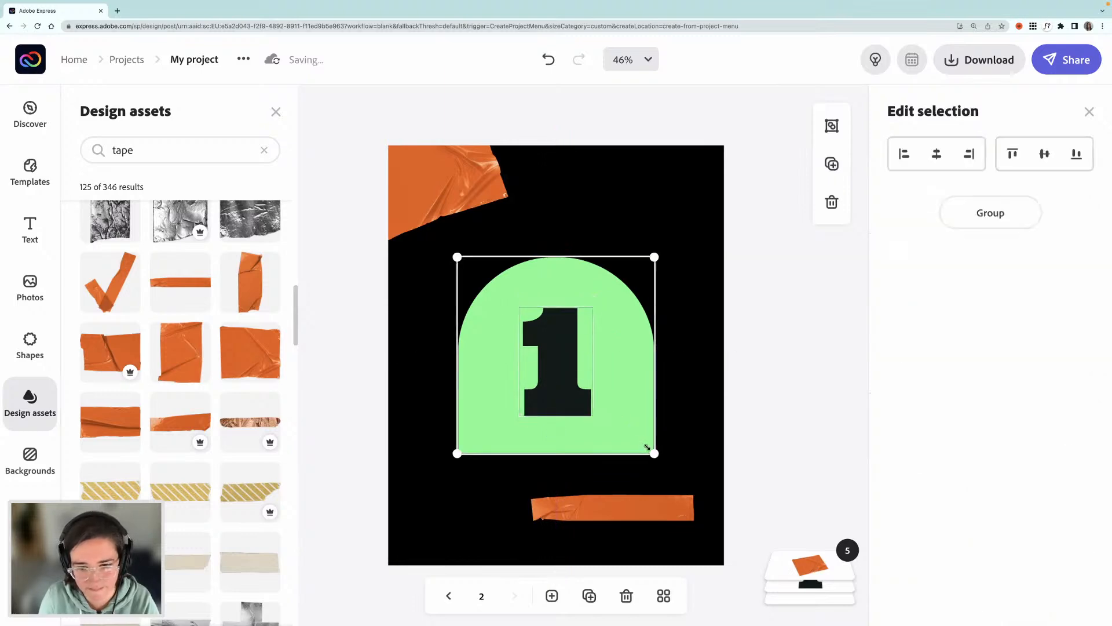
left_click(973, 218)
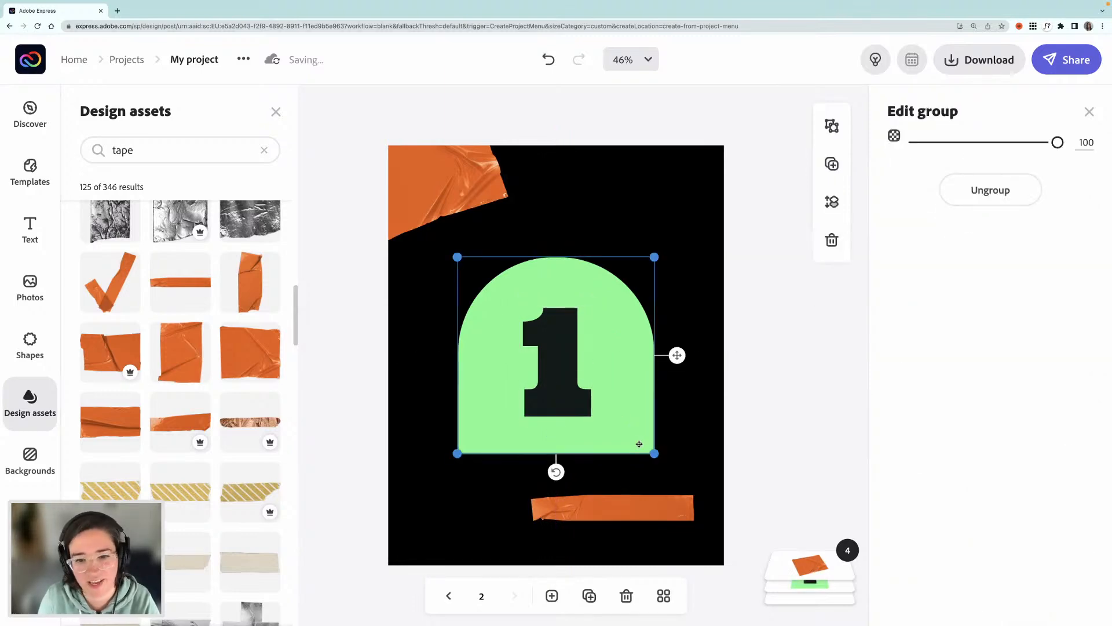
left_click_drag(653, 453, 550, 346)
Step: Move the large tape piece to the page's upper-right edge and the numbered arch to the upper-left area
left_click_drag(402, 202, 702, 238)
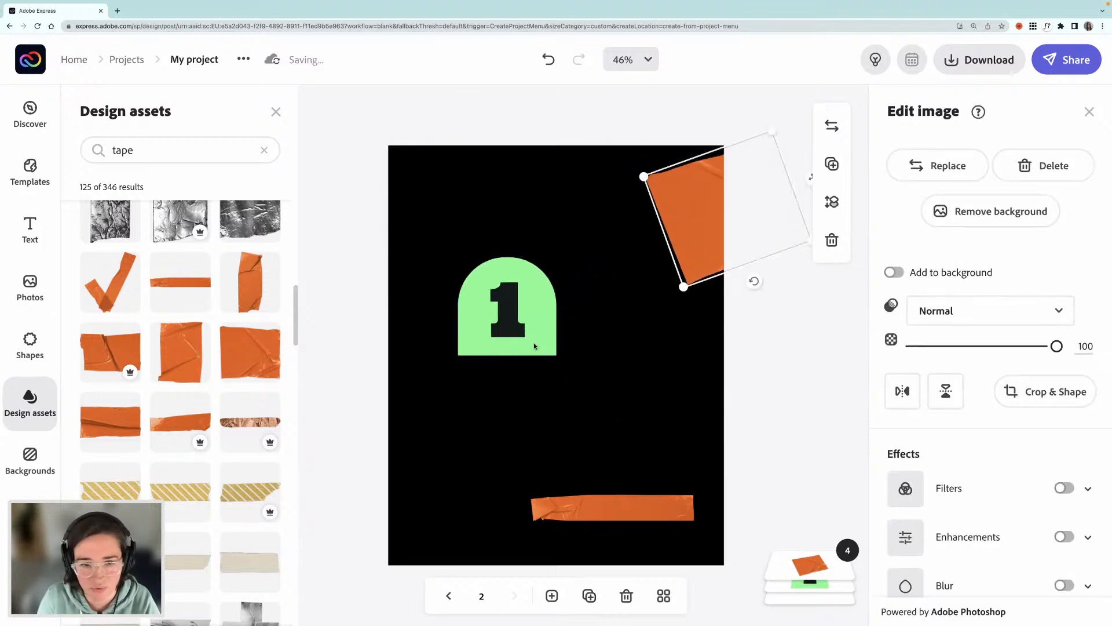
left_click_drag(545, 349, 512, 275)
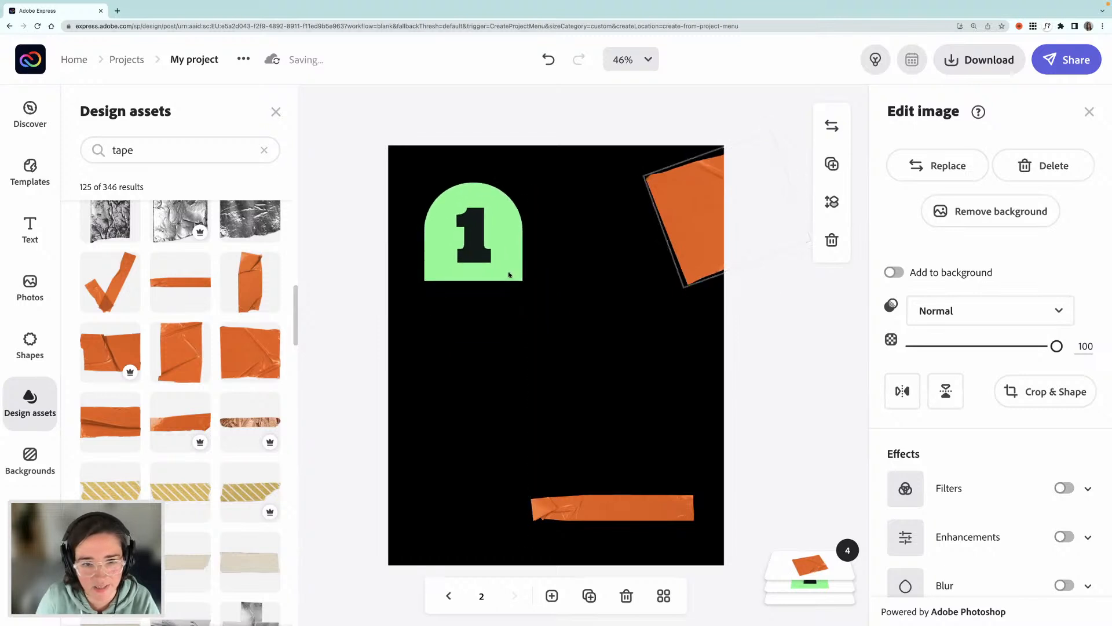
Step: Shrink and tilt the orange tape strip, and place it across the numbered arch's lower-right corner
left_click(638, 503)
left_click_drag(694, 521, 589, 529)
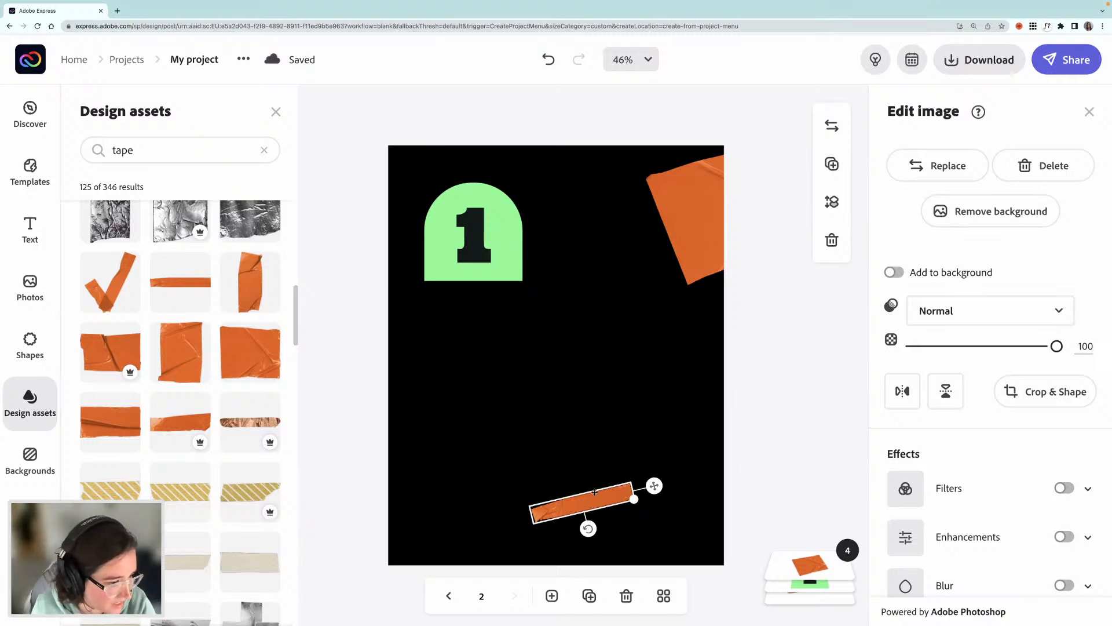
left_click_drag(589, 500, 517, 278)
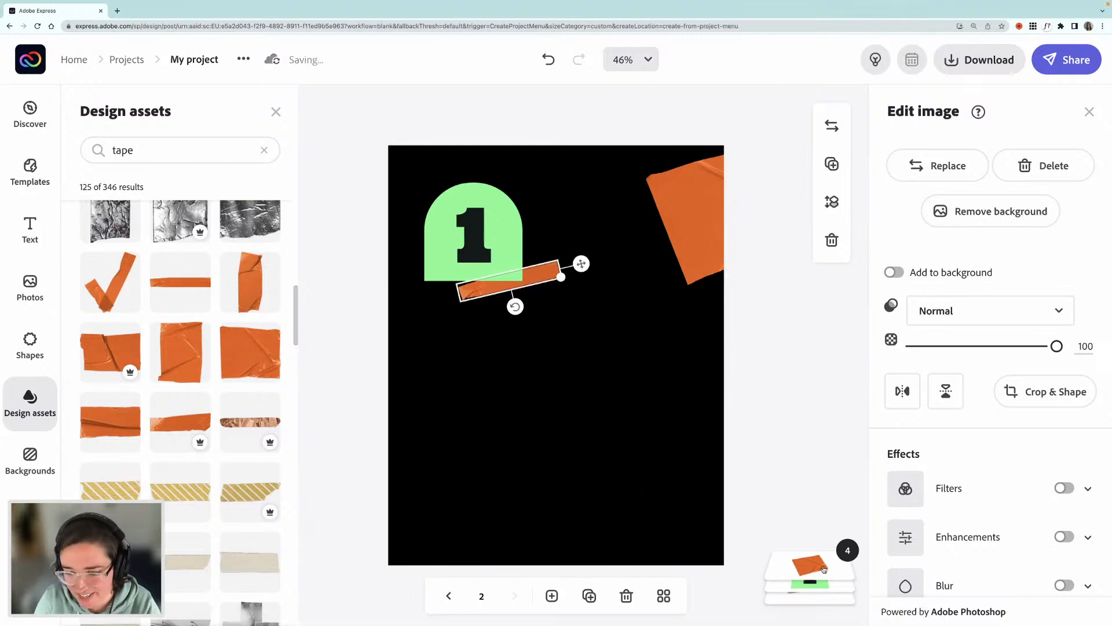
mouse_move(799, 590)
left_click_drag(805, 510, 729, 429)
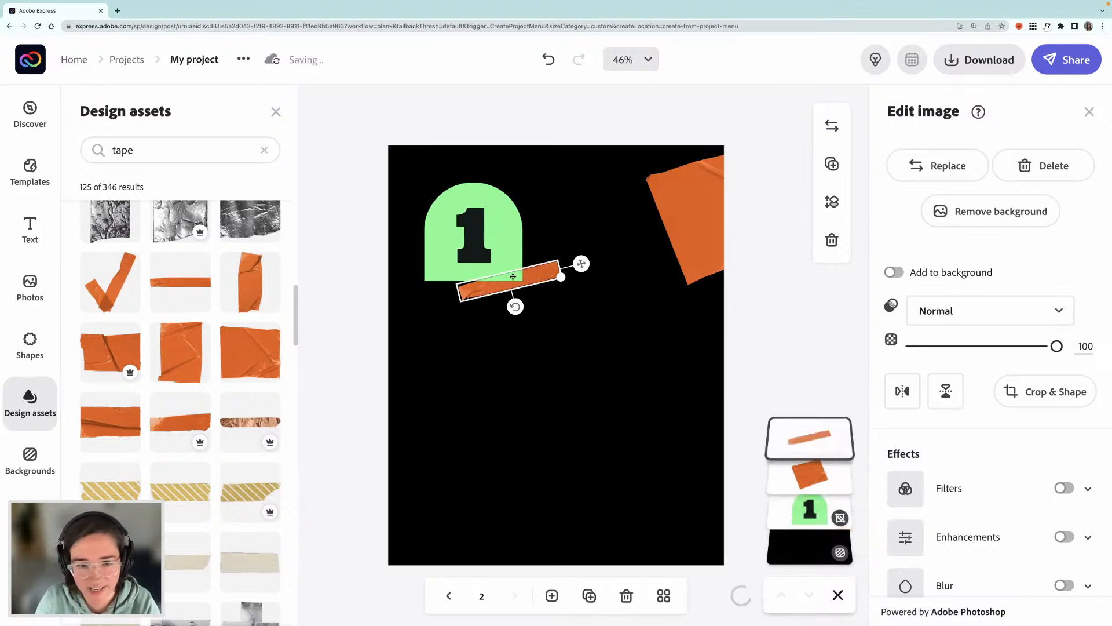
left_click_drag(508, 278, 500, 277)
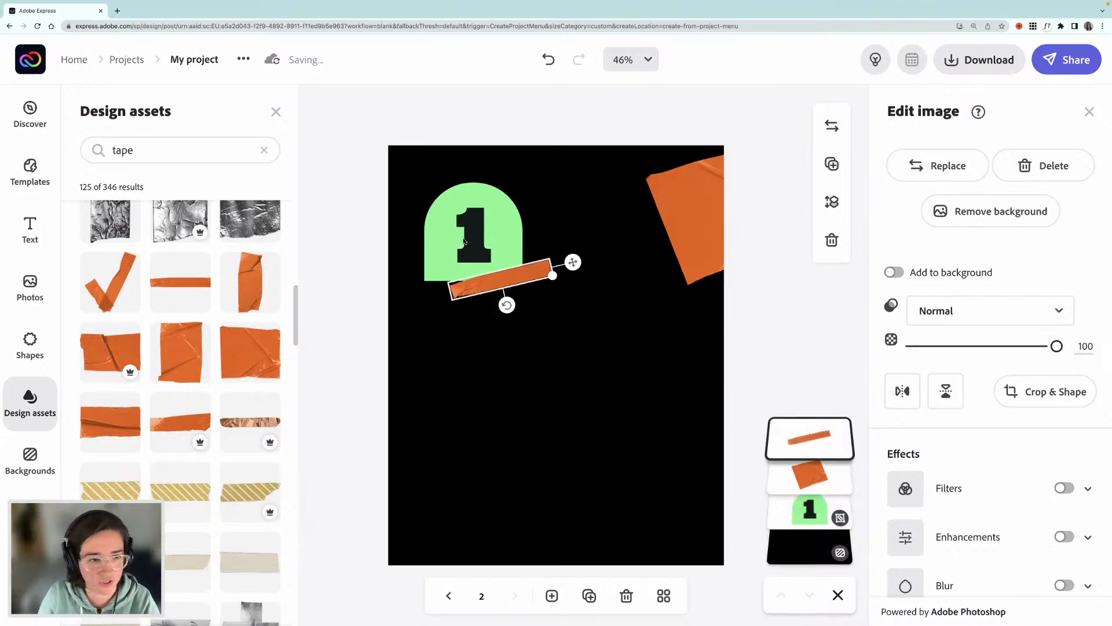
Step: Add a text box below the numbered arch with the wording "Sets you apart from other businesses"
left_click(29, 229)
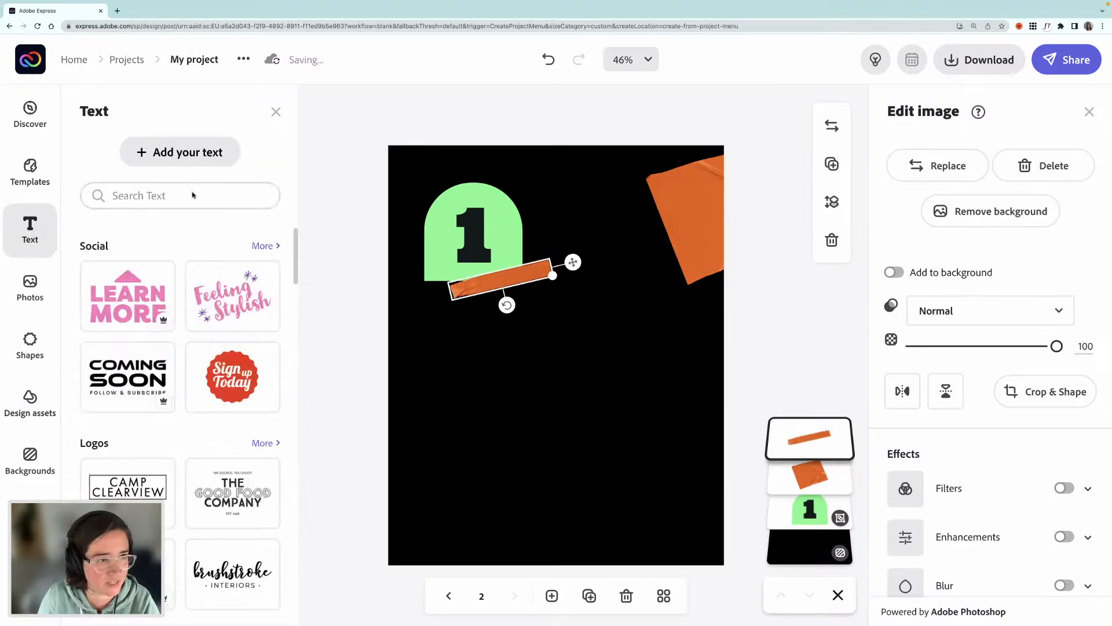
left_click(184, 156)
left_click_drag(563, 364, 564, 398)
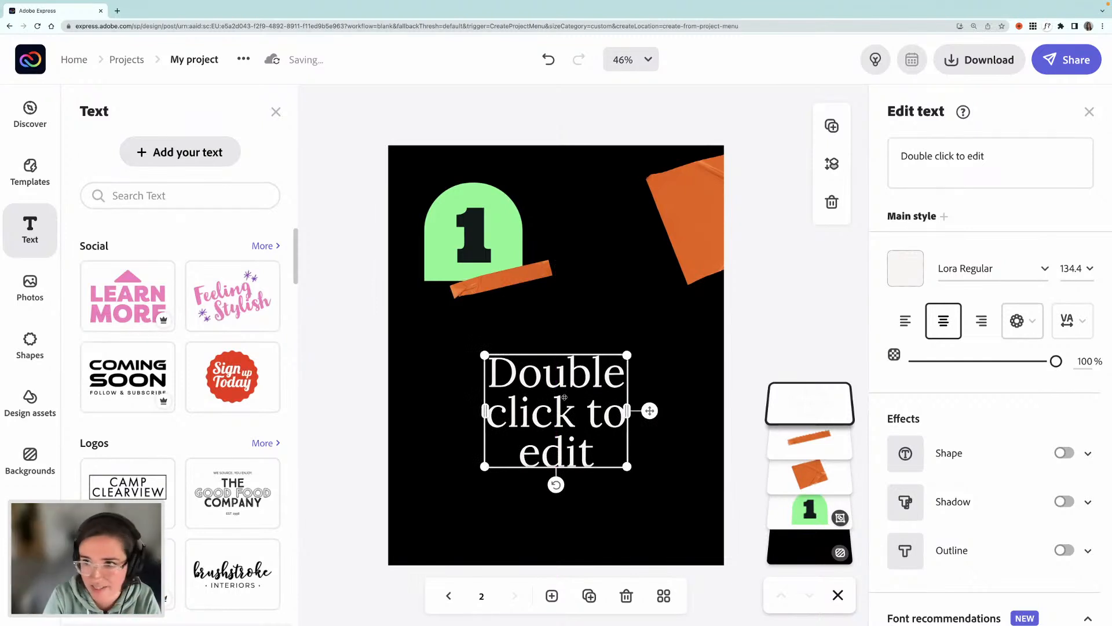
double_click(927, 156)
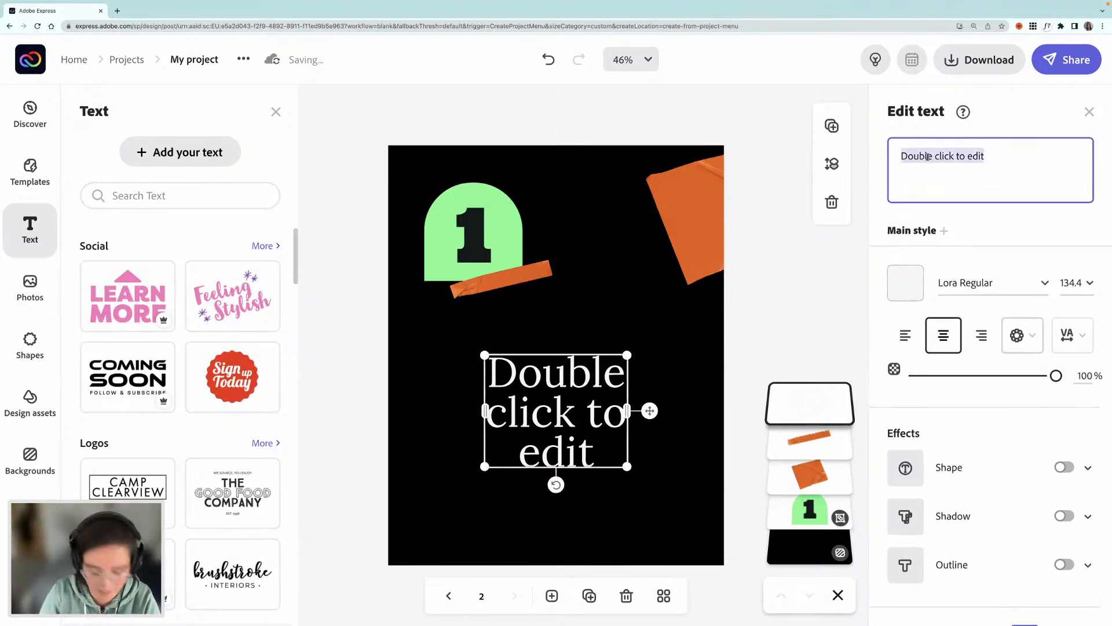
key("super+a")
type("Set")
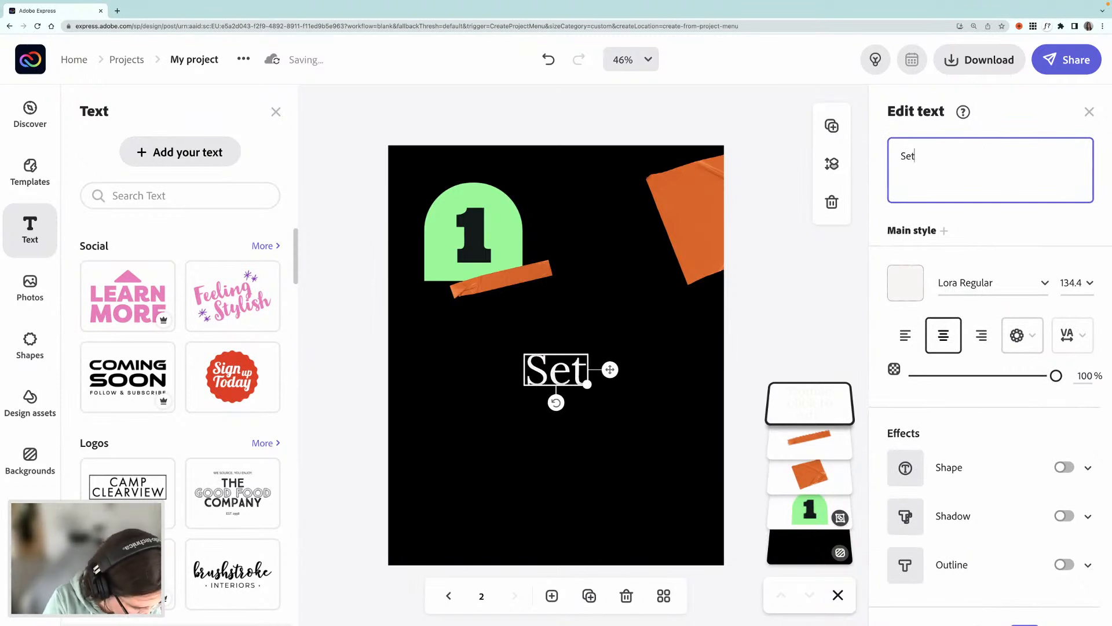
type("s y")
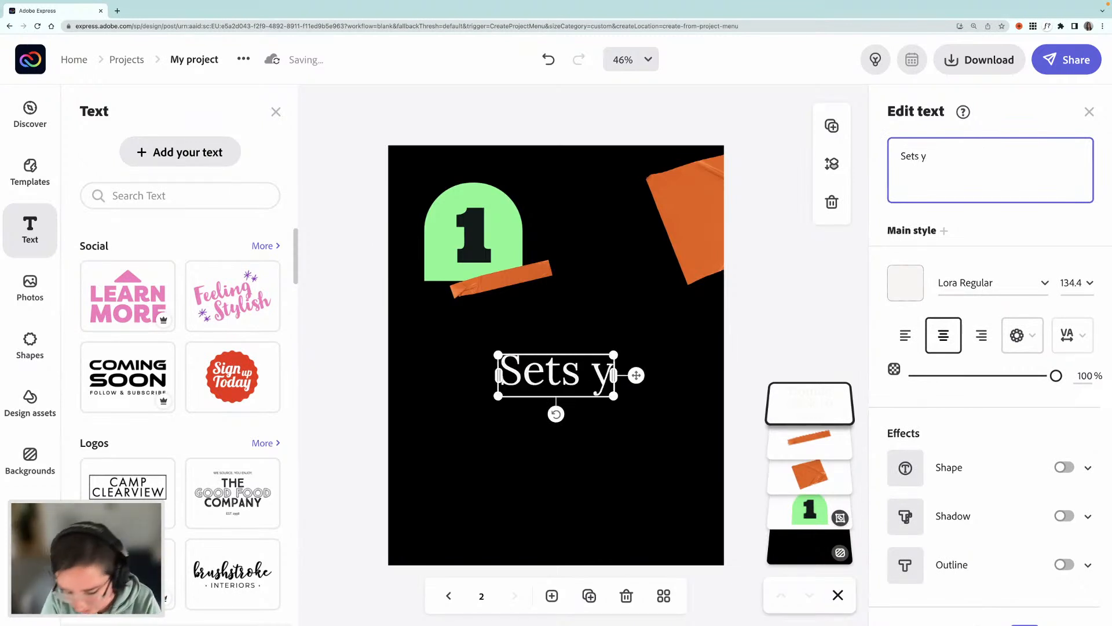
key("BackSpace")
type("y")
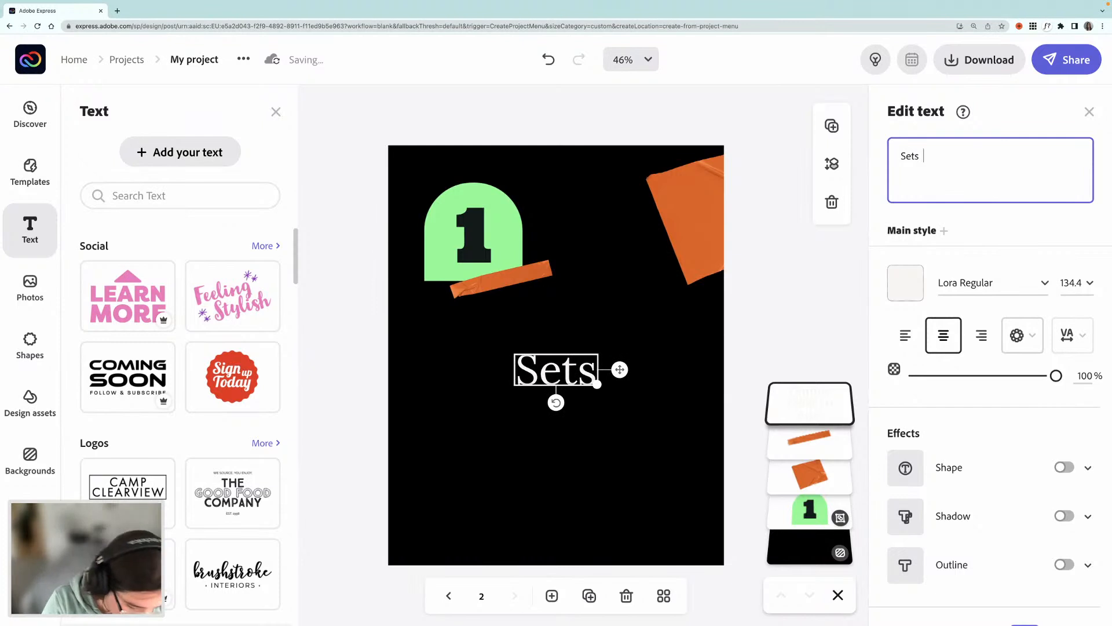
type("ou apart")
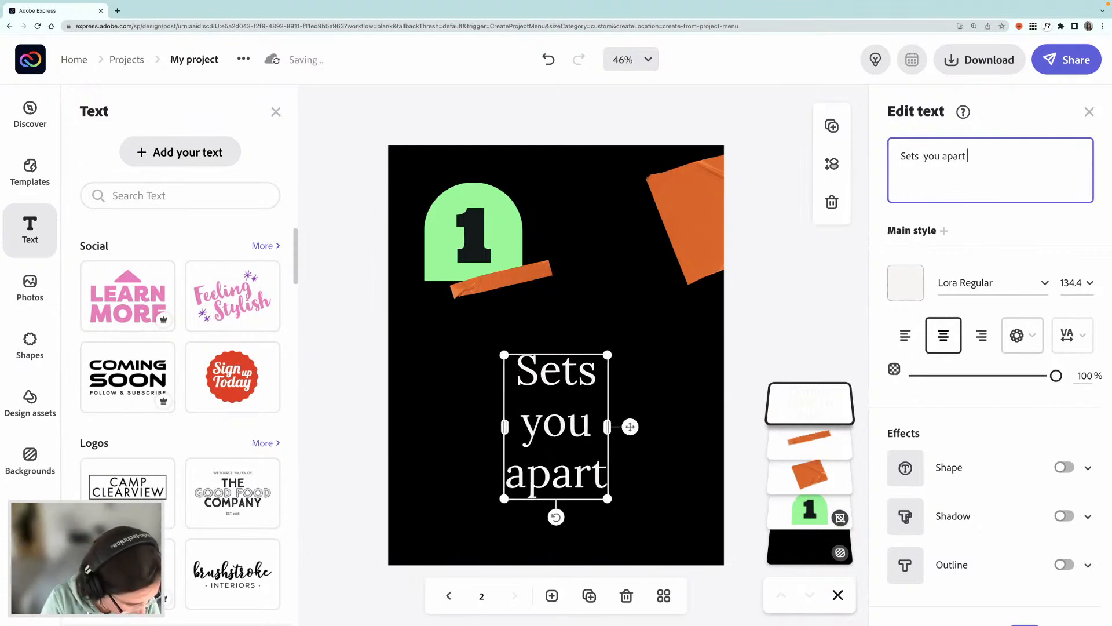
type(" from other businesses")
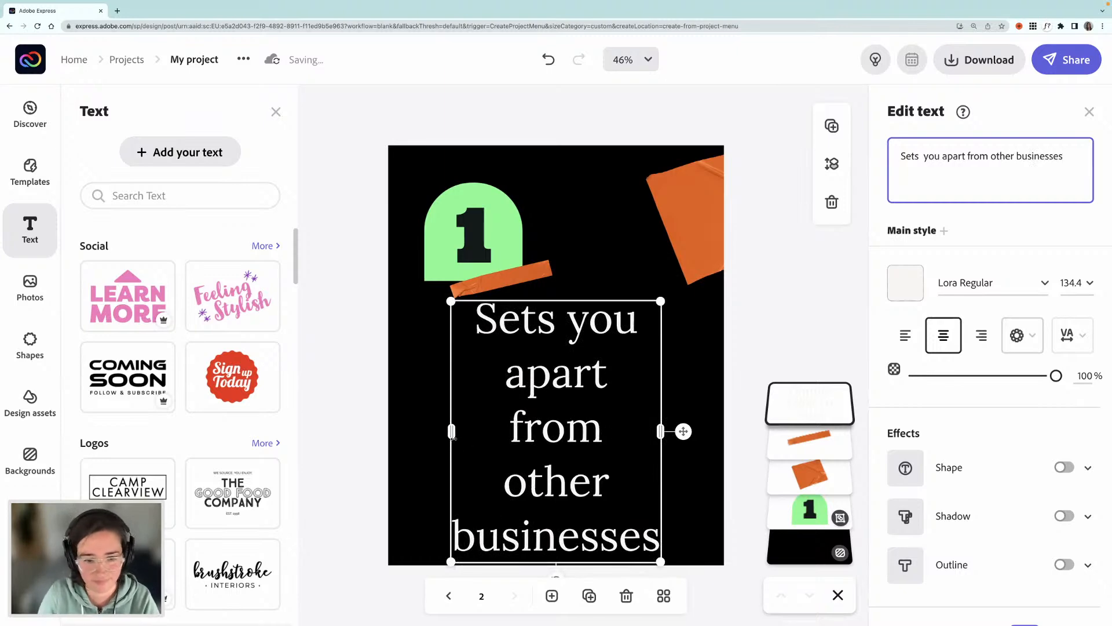
Step: Reflow the text box into three lines at a font size of about 118.7 and place it in the page's lower half
mouse_move(451, 443)
left_mouse_down()
mouse_move(406, 443)
mouse_move(451, 443)
left_mouse_up()
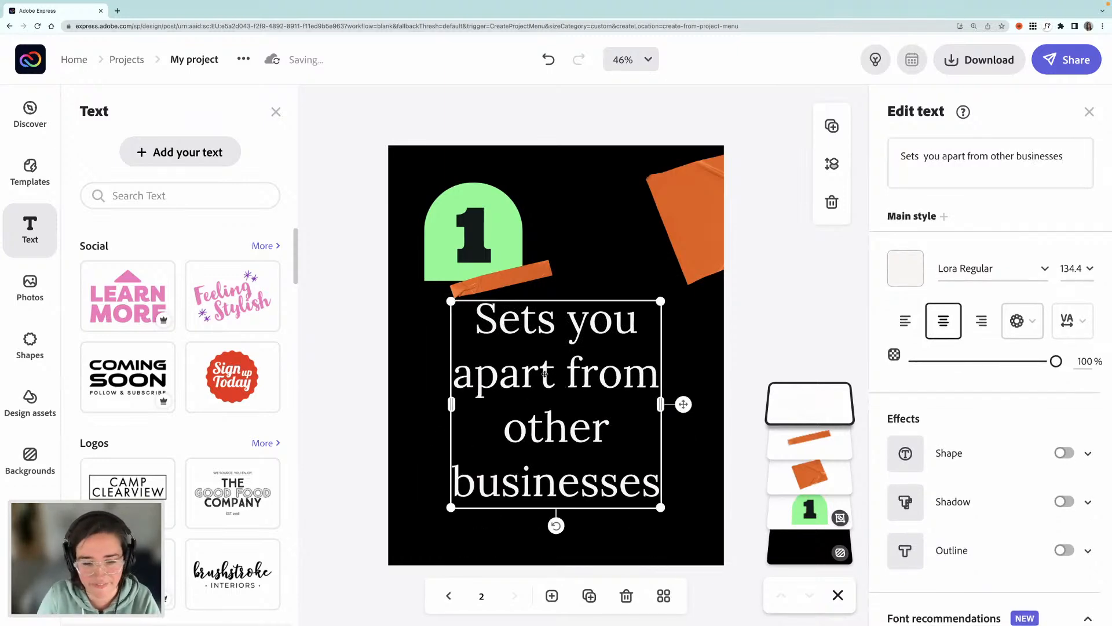
left_click_drag(545, 373, 545, 394)
left_click_drag(681, 515, 697, 465)
left_click_drag(577, 408, 576, 432)
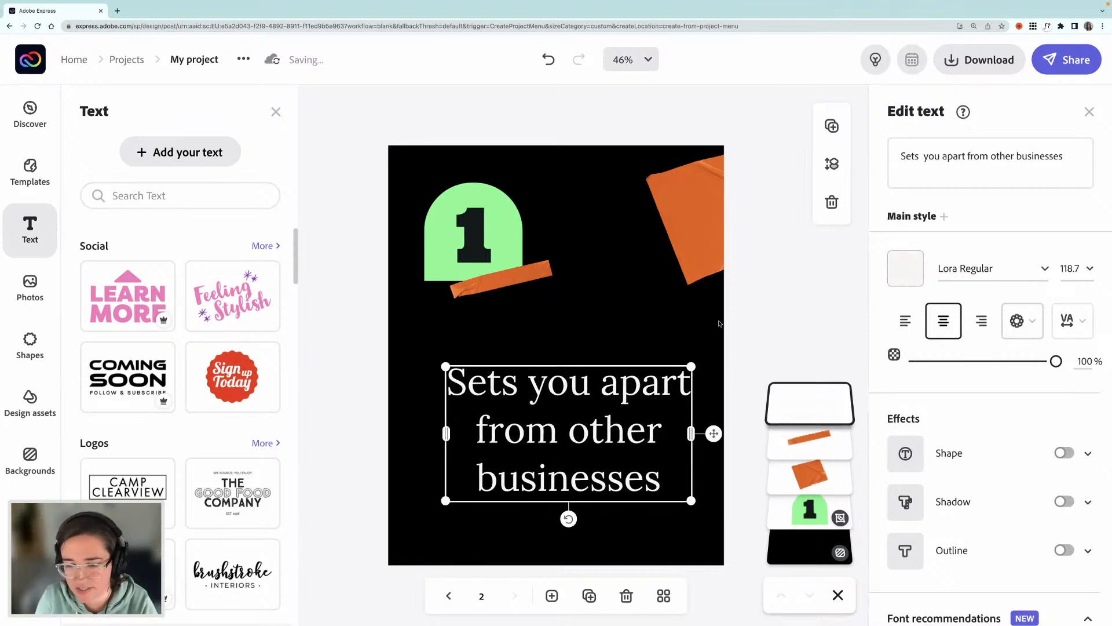
Step: Change the page's background colour to dark grey #292929
left_click(699, 334)
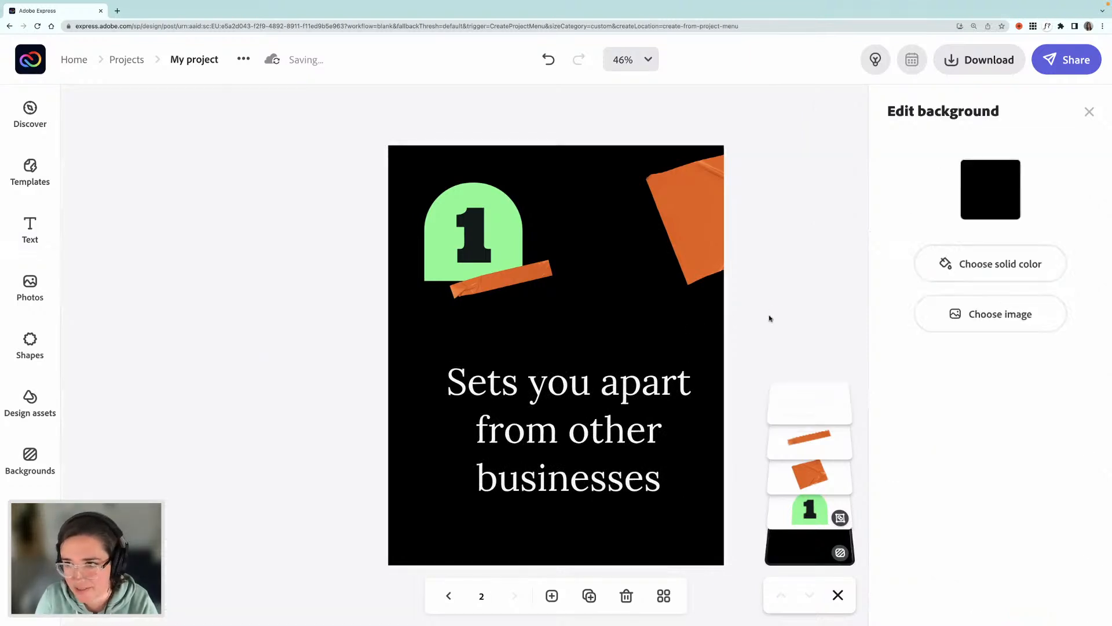
left_click(982, 189)
left_click_drag(907, 554, 902, 543)
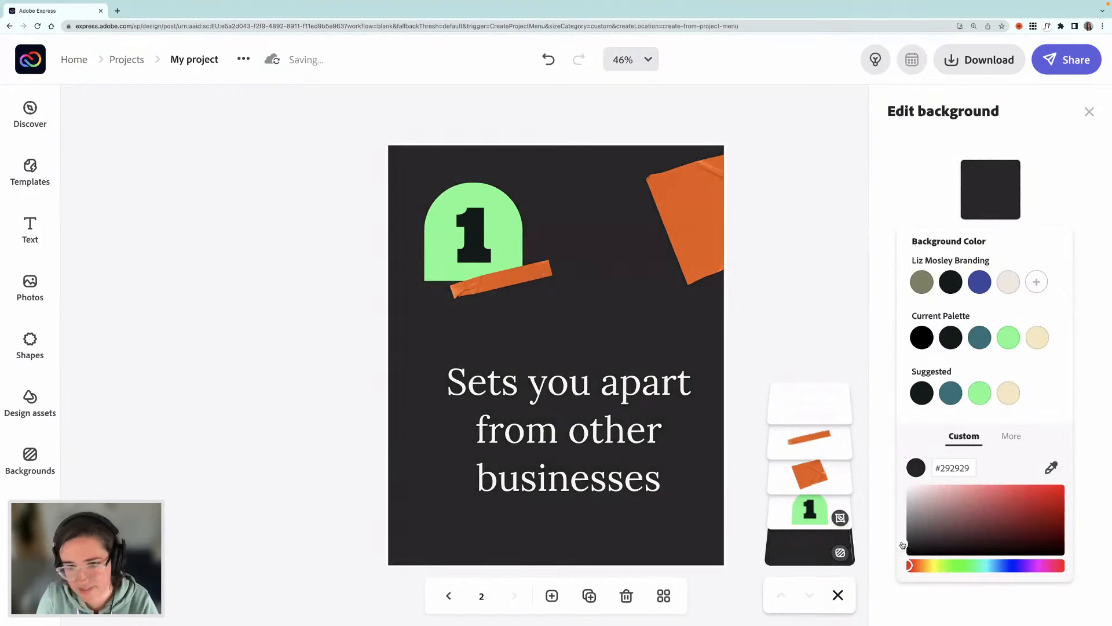
left_click(738, 387)
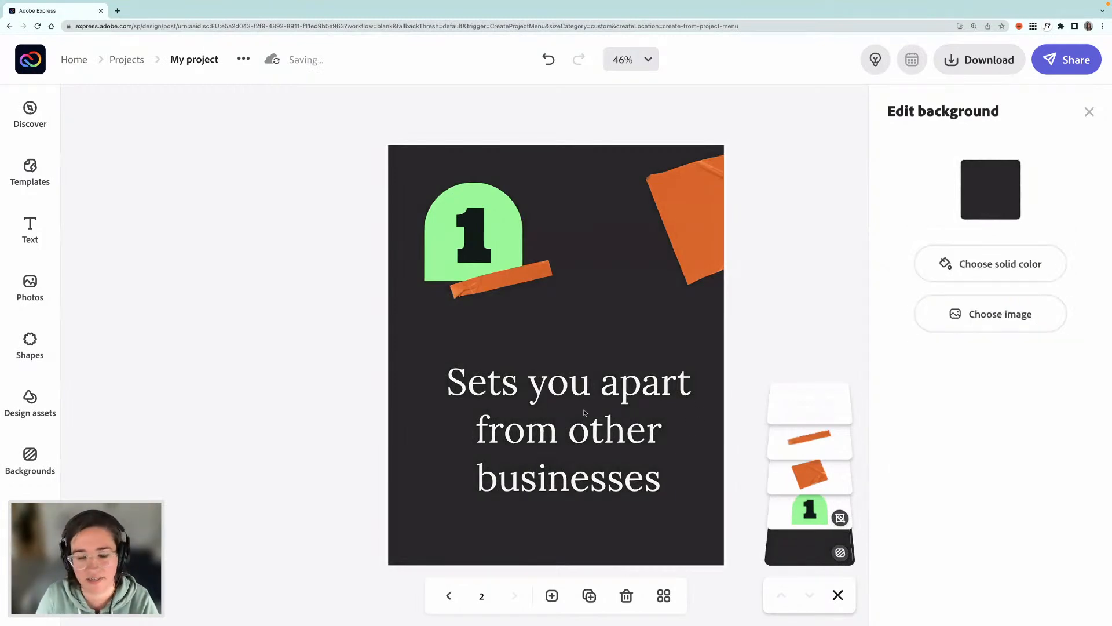
Step: Nudge the text box slightly lower and ungroup the number 1 from the green arch
left_click(587, 394)
left_click_drag(576, 387, 571, 398)
left_click(461, 245)
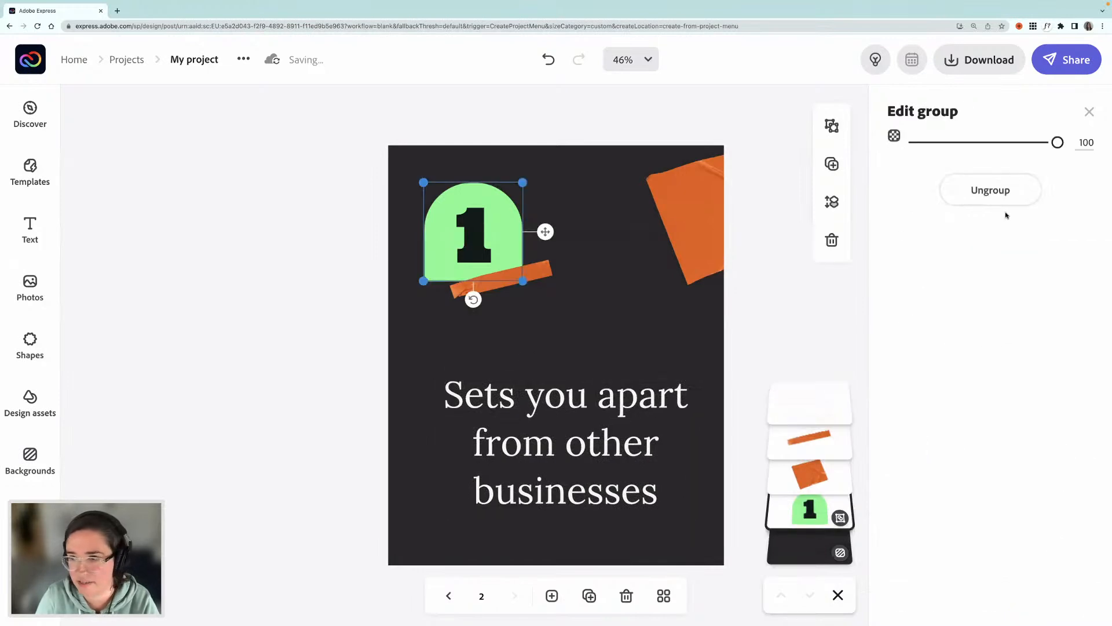
left_click(990, 190)
left_click(341, 242)
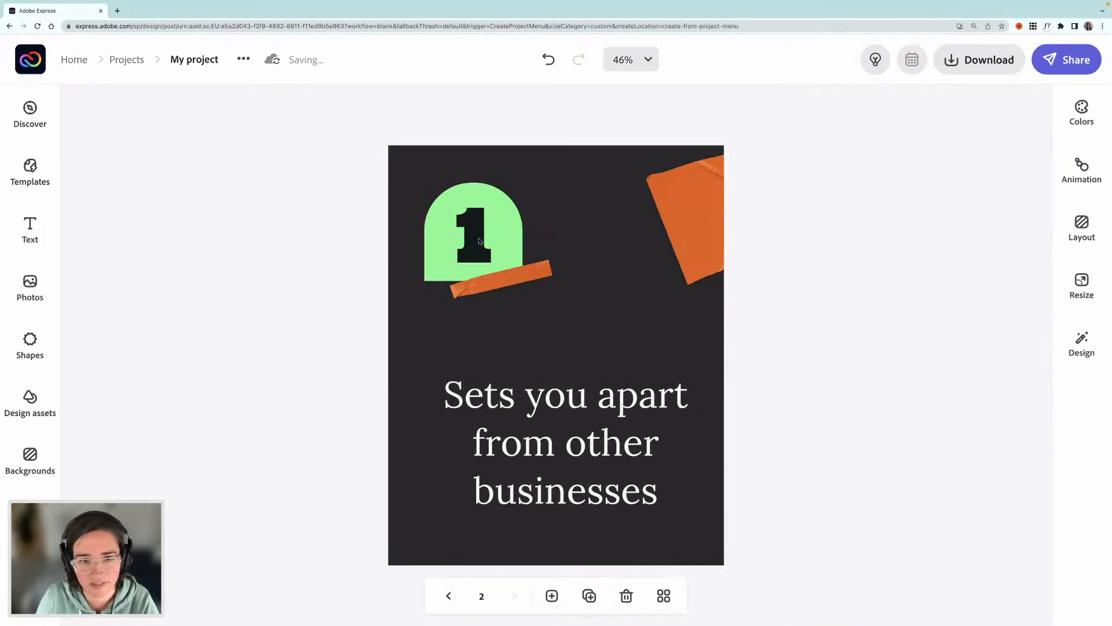
Step: Set the font of the "Sets you apart from other businesses" text to Interstate Black
left_click(475, 238)
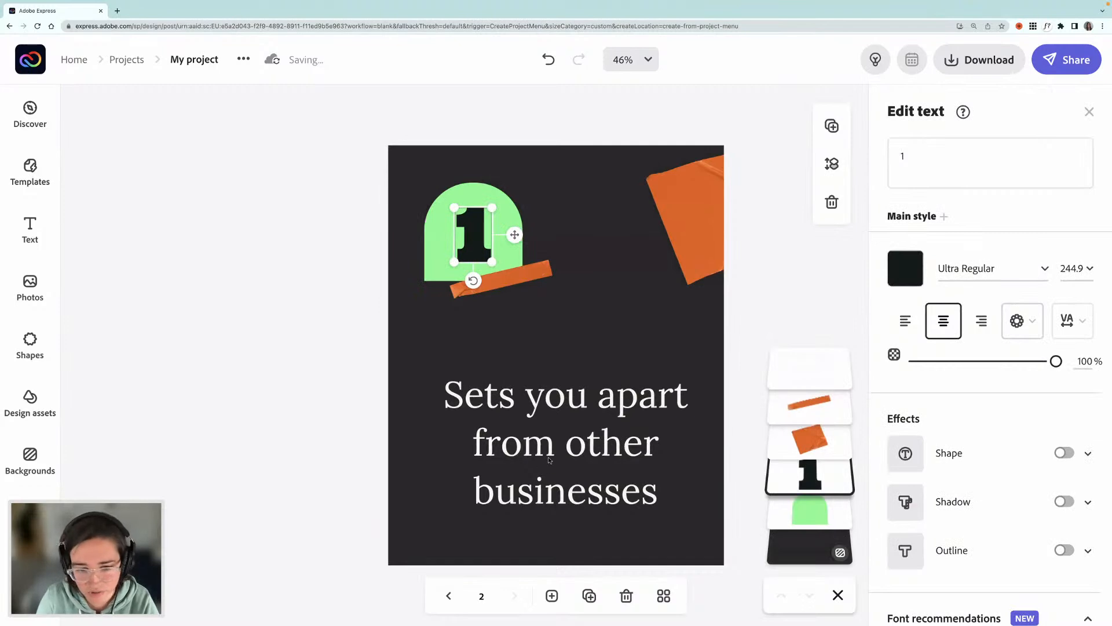
left_click(549, 460)
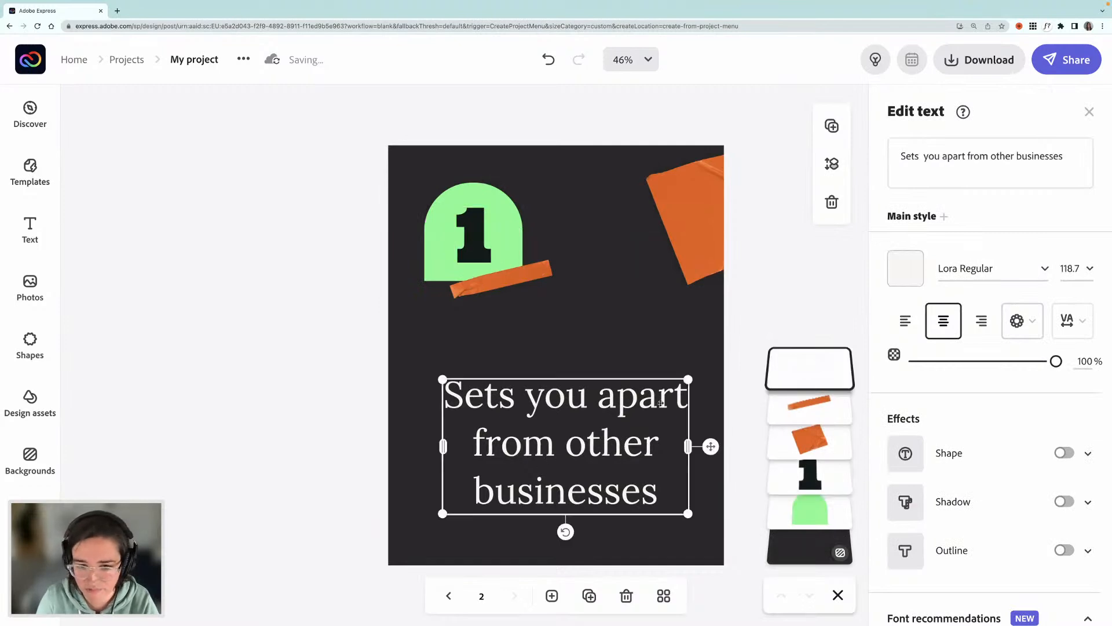
left_click(1044, 269)
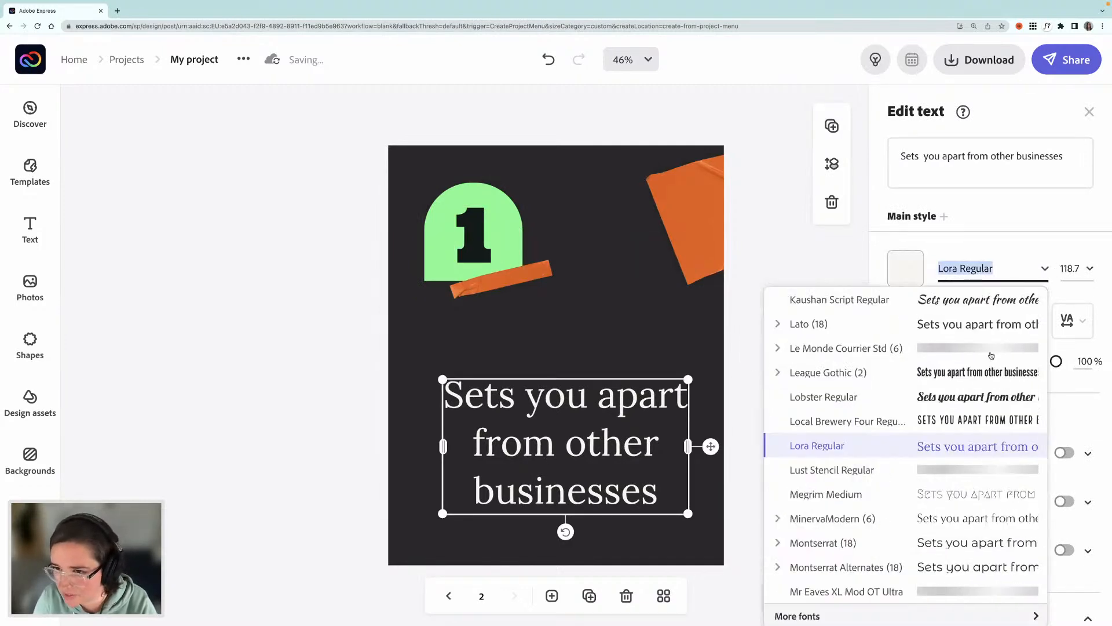
scroll(982, 373, "up", 1)
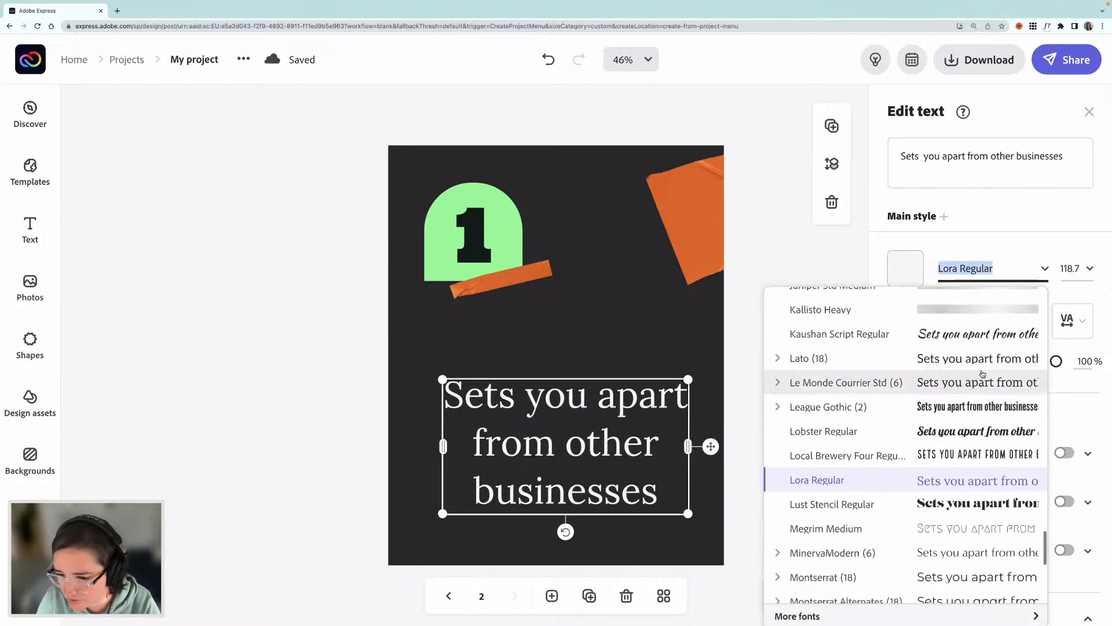
scroll(983, 373, "down", 3)
scroll(982, 373, "up", 4)
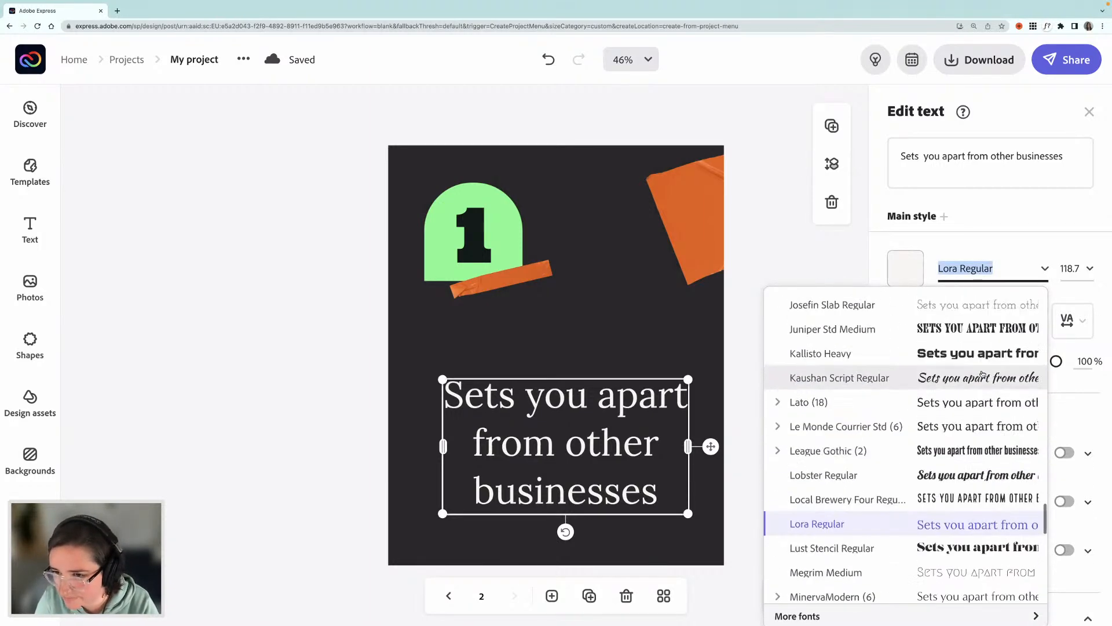
scroll(982, 373, "up", 3)
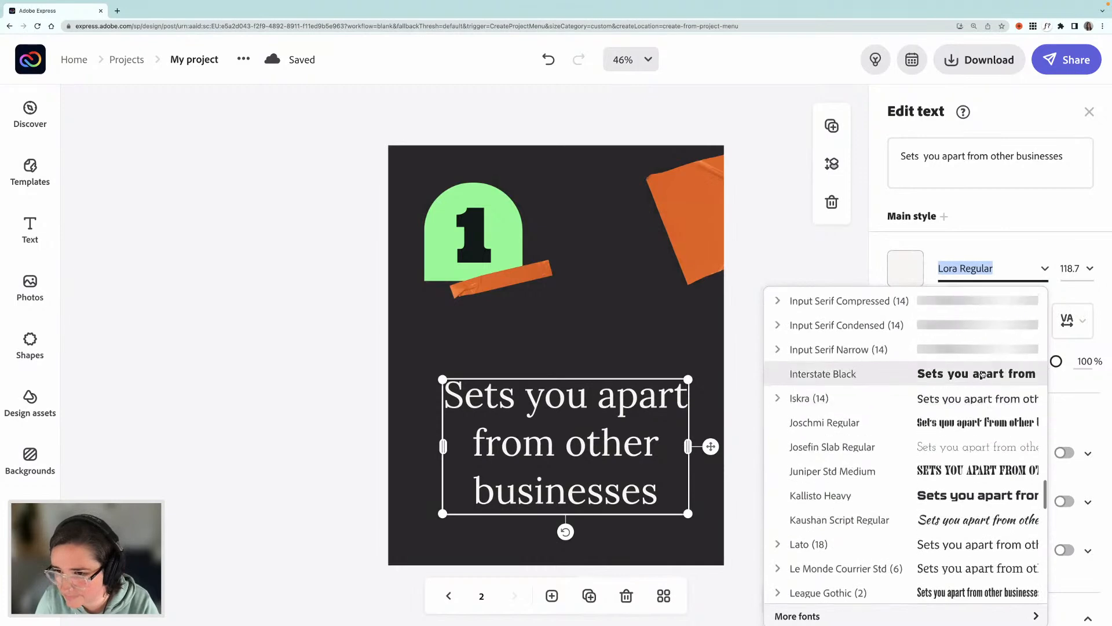
scroll(983, 373, "up", 1)
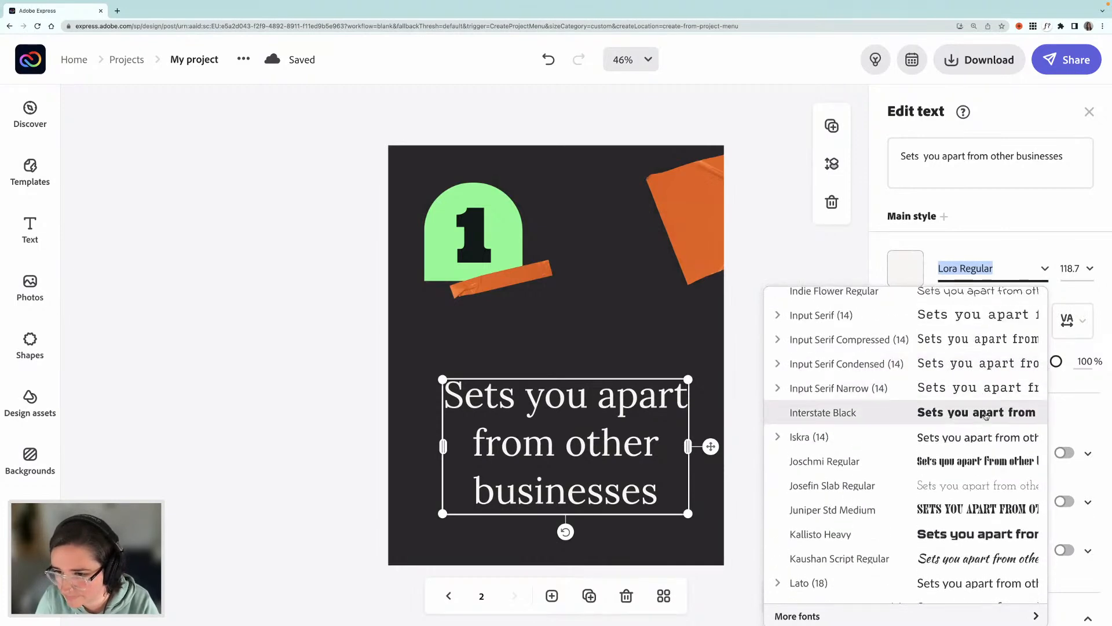
left_click(985, 413)
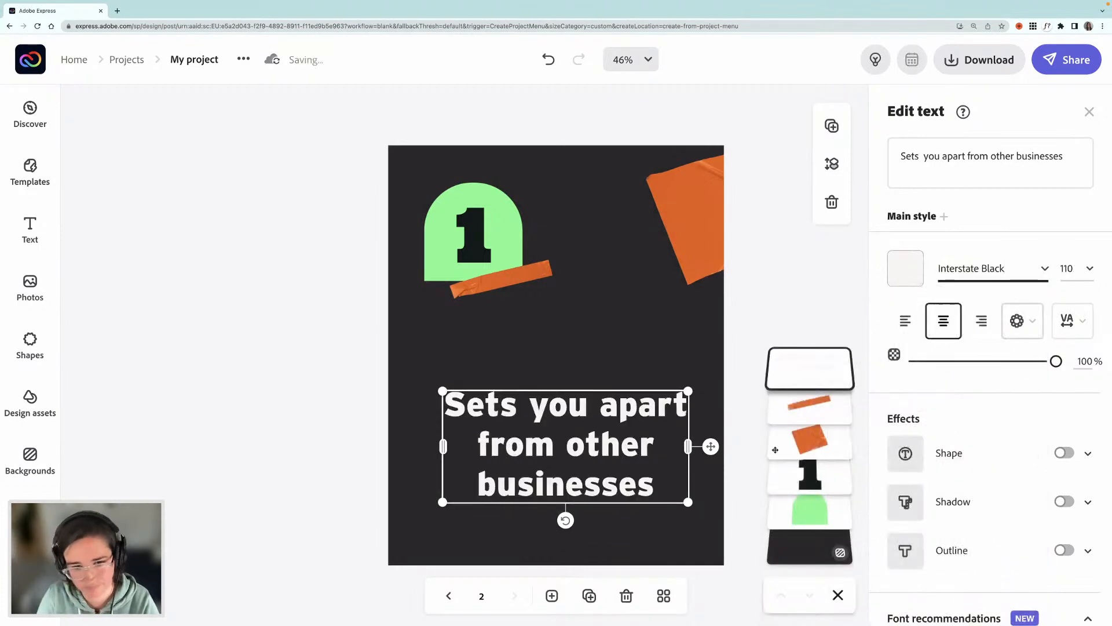
left_click(355, 399)
Step: Enlarge the text to a font size of about 120.6 and centre it horizontally in the page's lower half
left_click(534, 445)
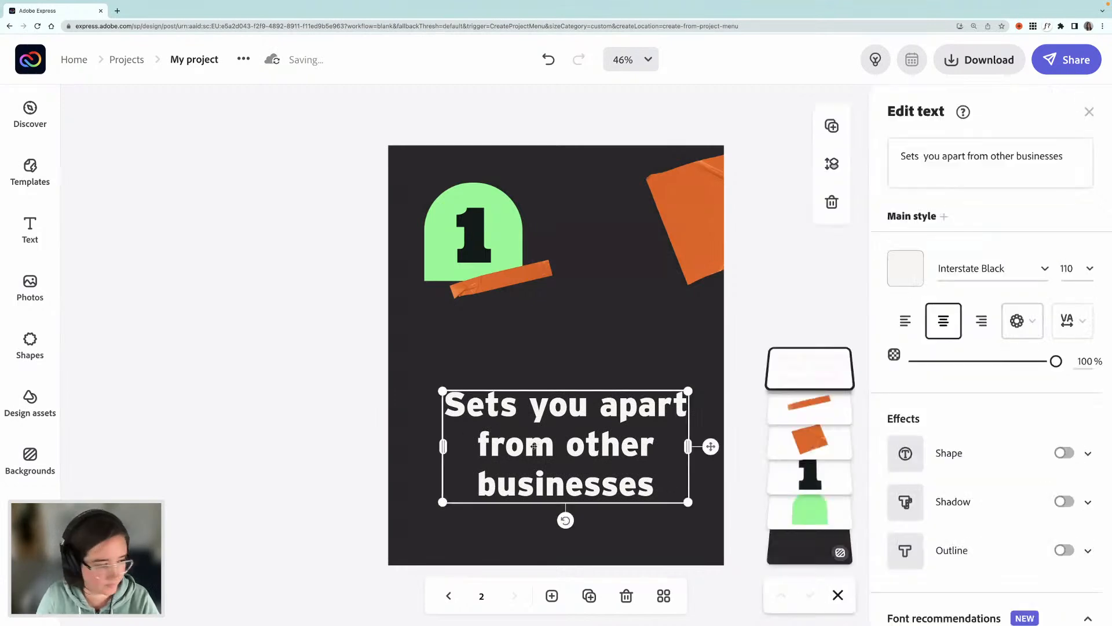
left_click_drag(532, 444, 525, 442)
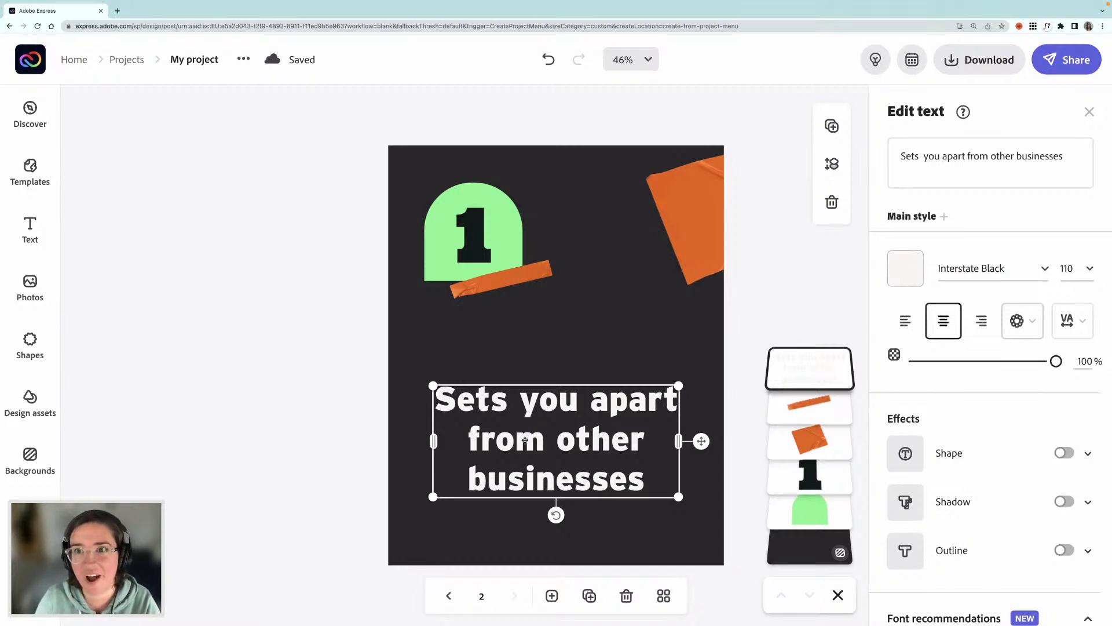
left_click_drag(526, 438, 521, 425)
left_click_drag(671, 484, 693, 491)
mouse_move(597, 417)
left_mouse_down()
mouse_move(604, 436)
mouse_move(604, 423)
left_mouse_up()
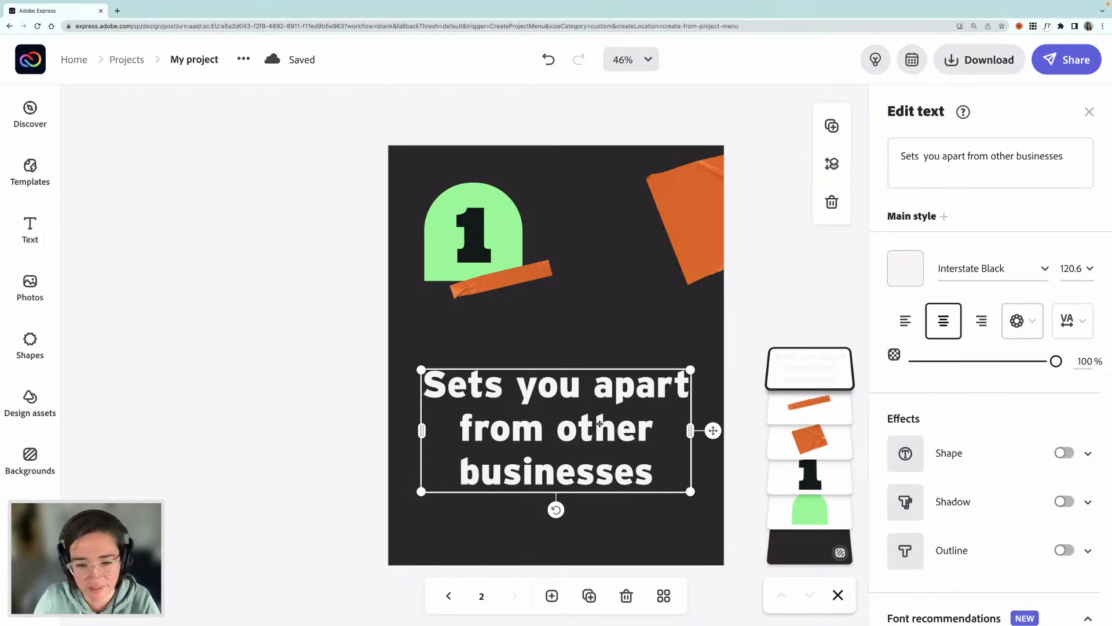
left_click_drag(601, 429, 603, 435)
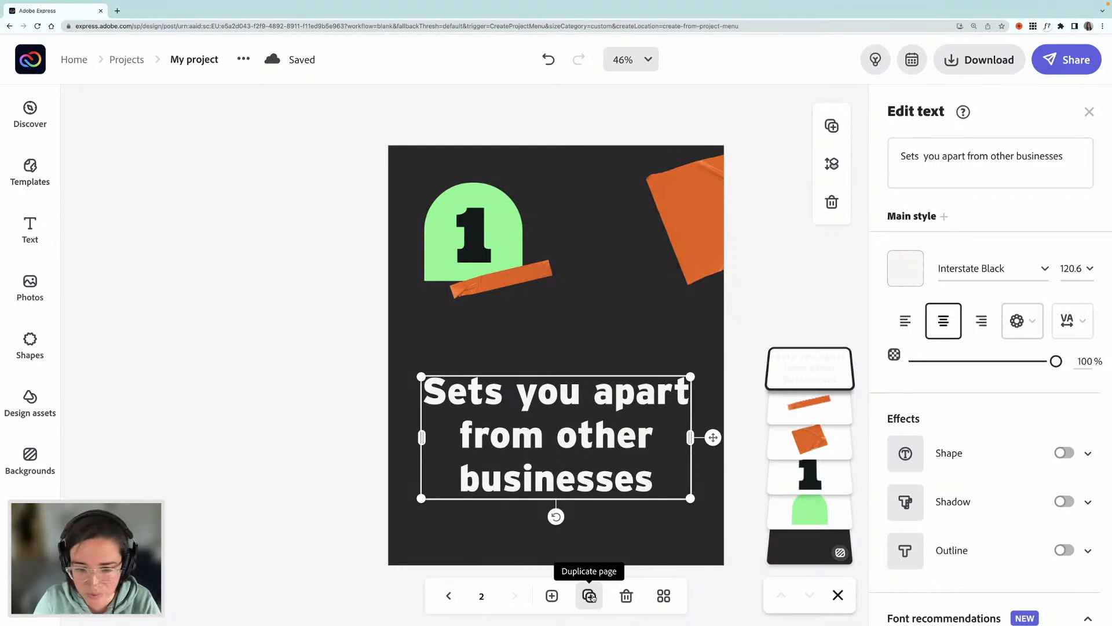
Step: Duplicate the page and change the copy's background to the suggested light green
left_click(589, 597)
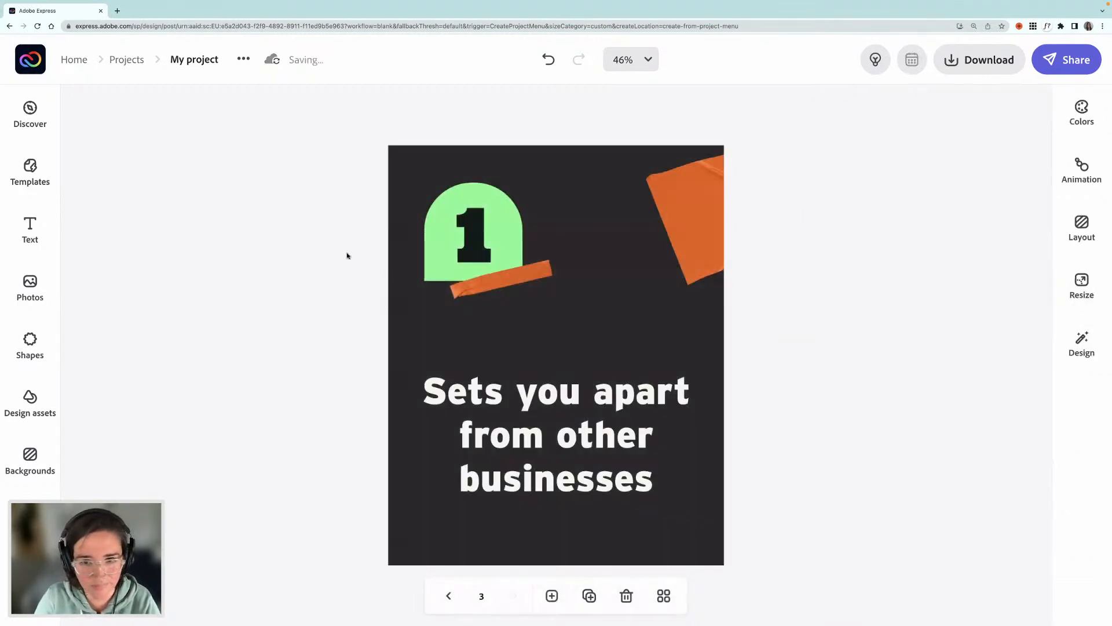
left_click(417, 330)
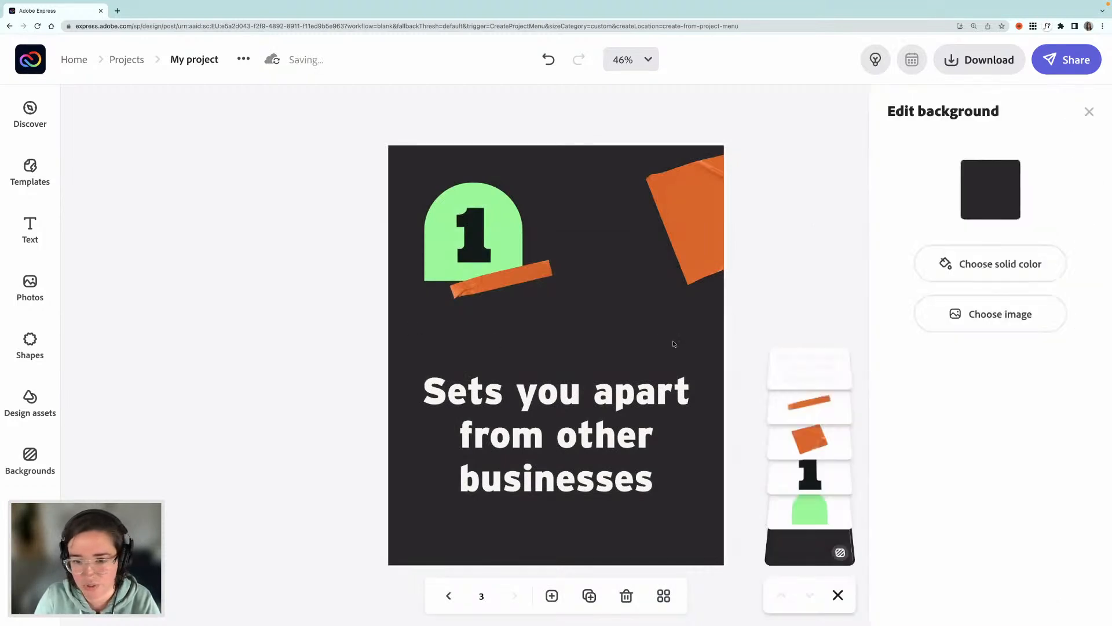
left_click(662, 399)
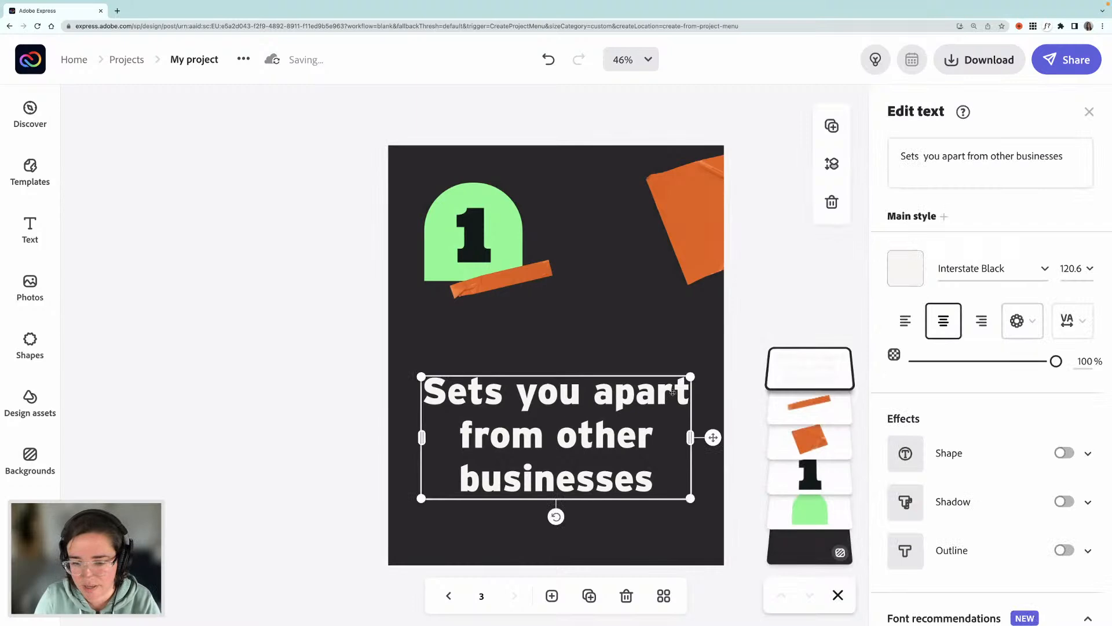
left_click(701, 352)
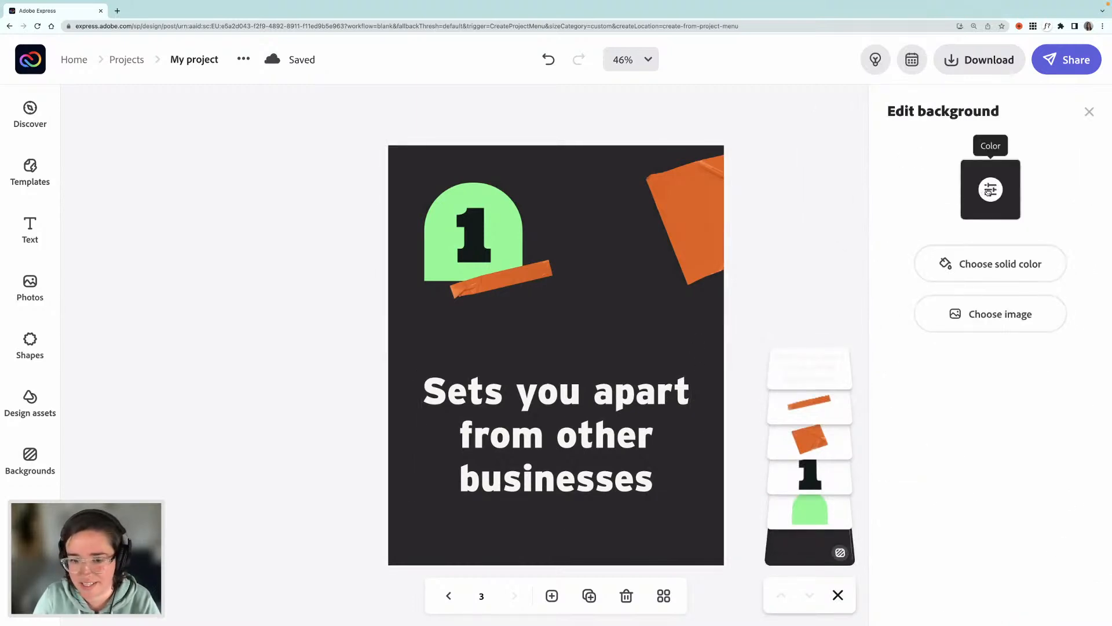
left_click(991, 190)
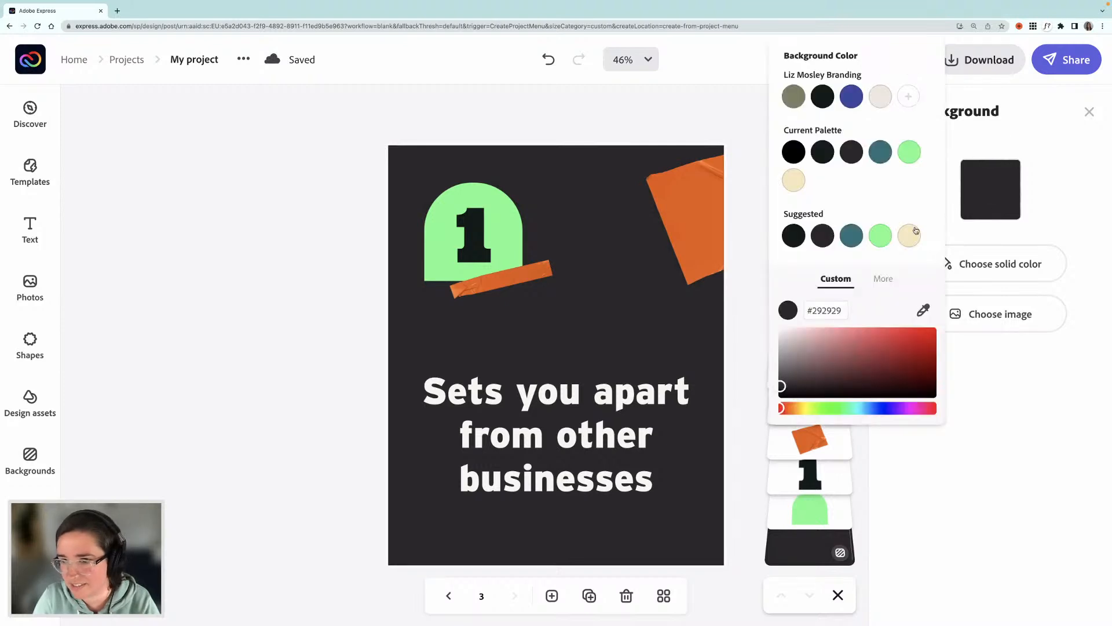
left_click(880, 235)
left_click(443, 242)
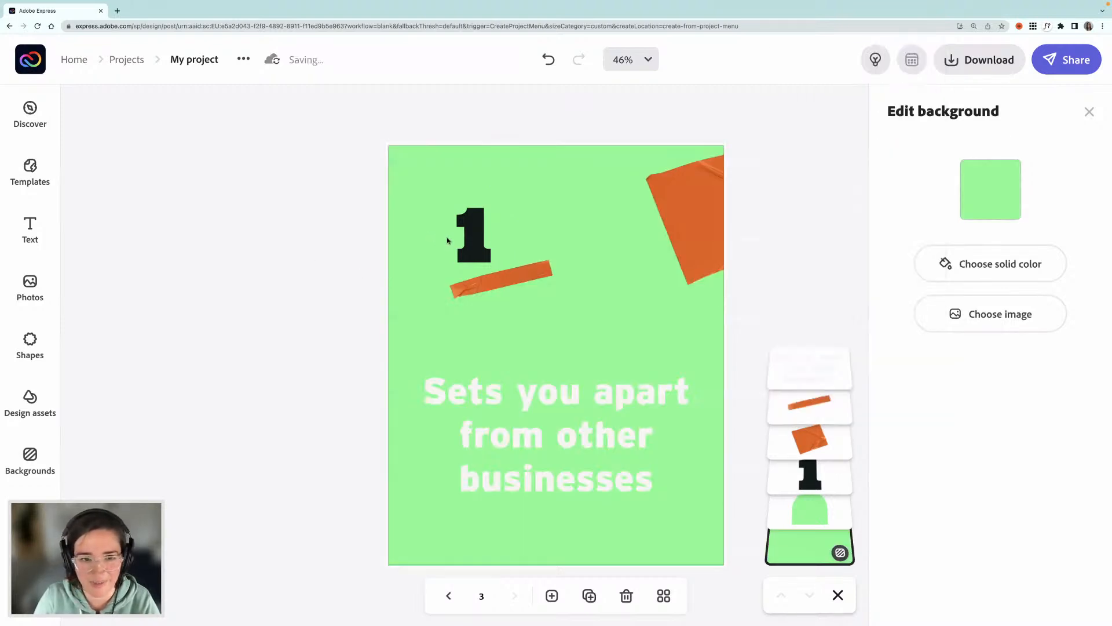
Step: Fill the arch behind the number with dark grey #292929
left_click(449, 241)
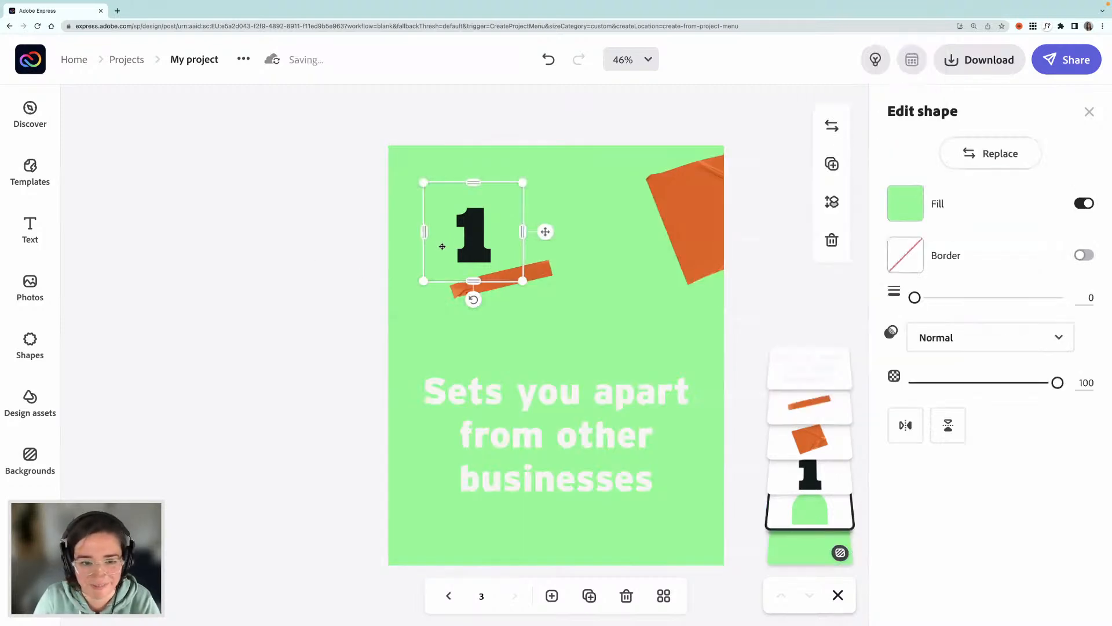
left_click(907, 206)
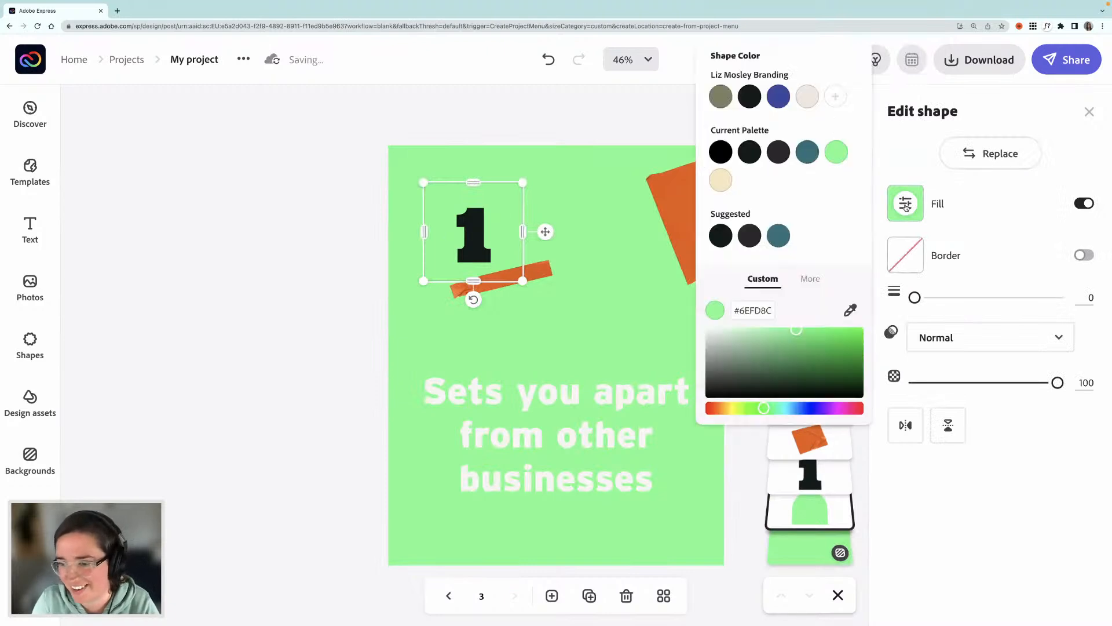
left_click(750, 237)
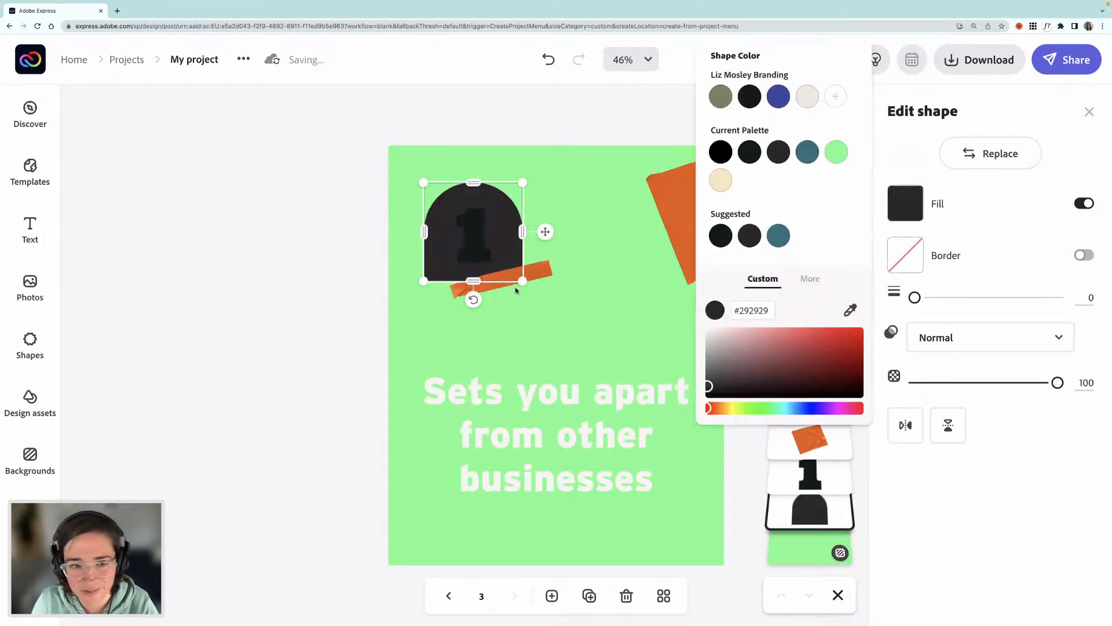
Step: Change the colour of the number on the dark arch to white
left_click(472, 256)
left_click(906, 267)
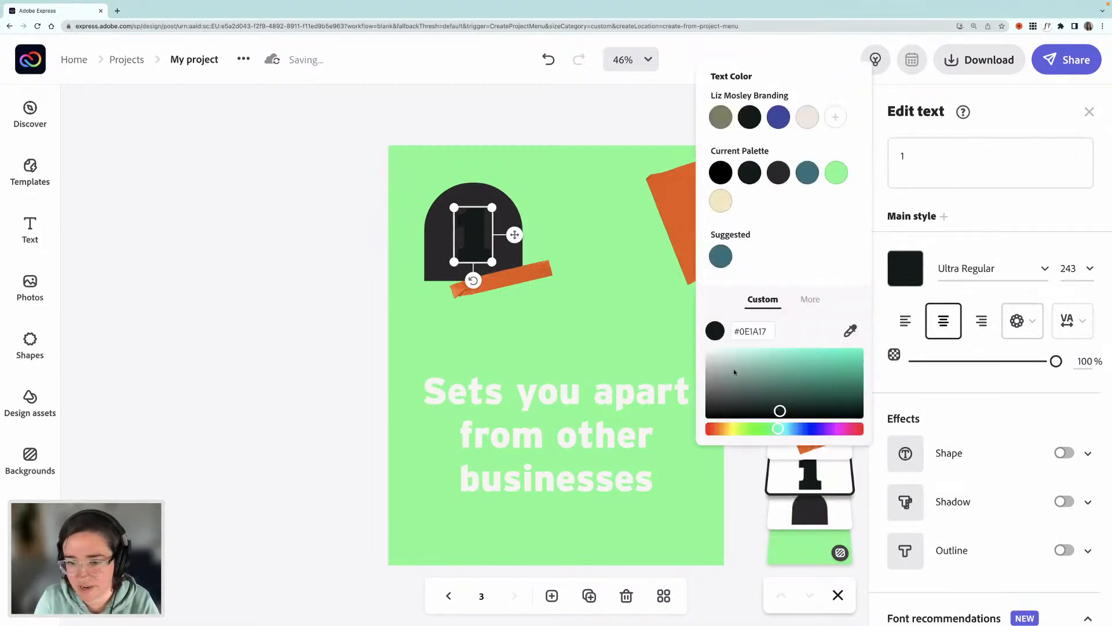
left_click_drag(735, 369, 696, 342)
left_click(452, 243)
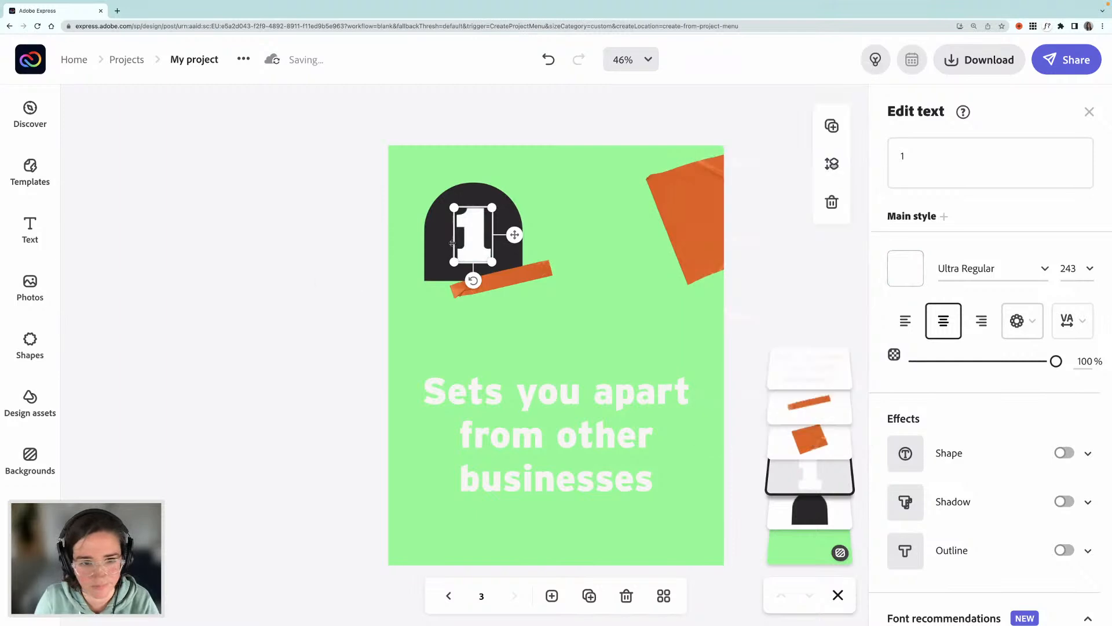
Step: Replace the number on the arch with 2
left_click(901, 156)
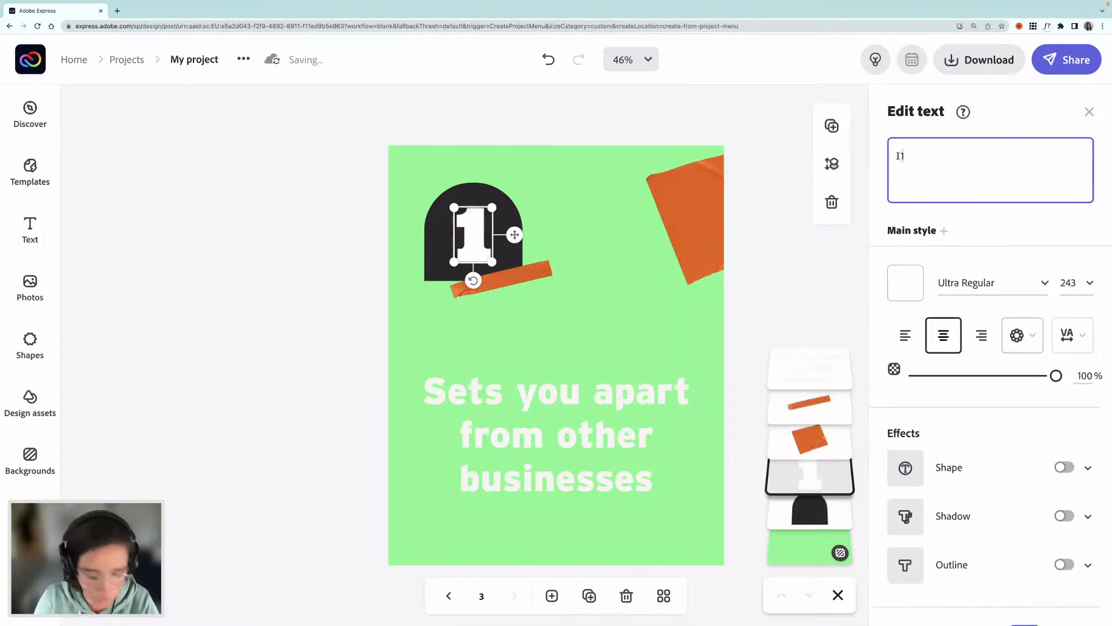
key("BackSpace")
type("2")
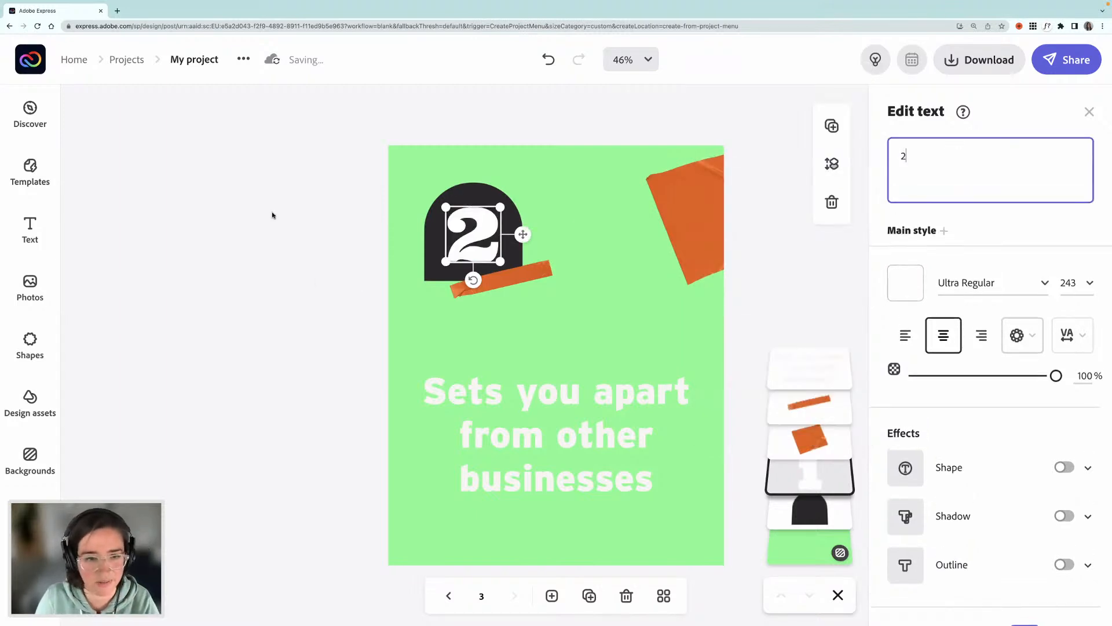
left_click(272, 214)
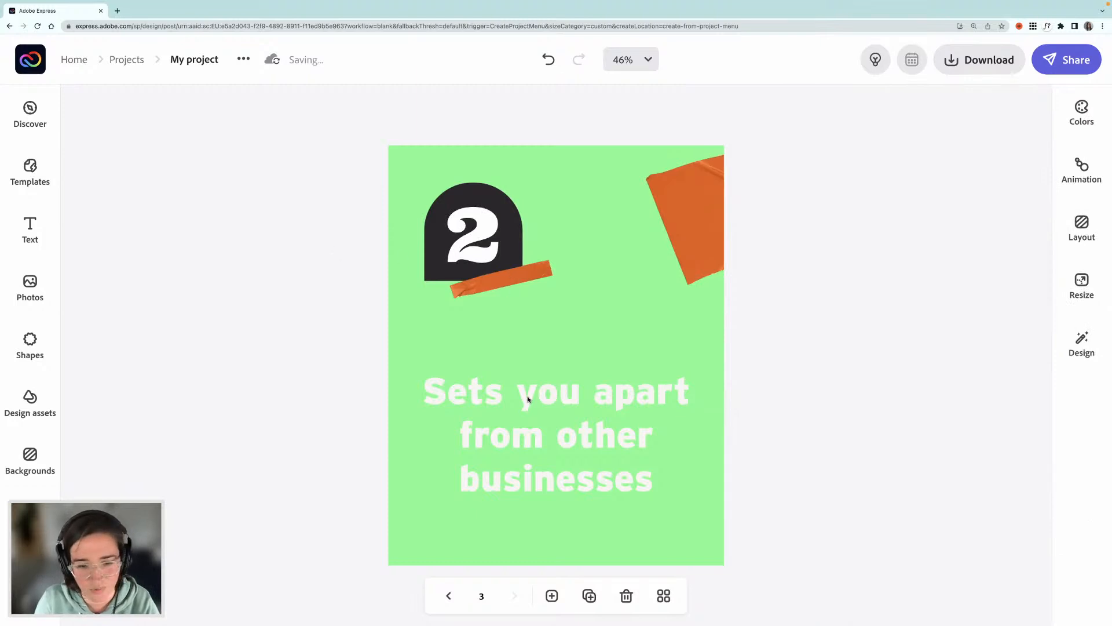
Step: Recolour the headline with the dark grey sampled from the arch and shift it slightly lower on the page
left_click(546, 402)
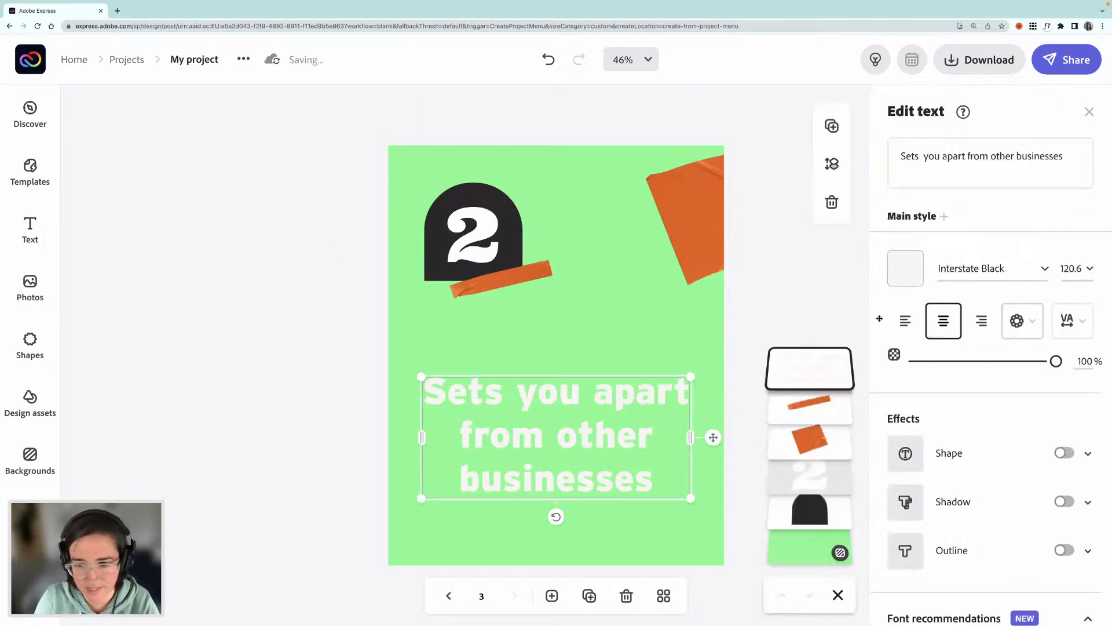
left_click(904, 269)
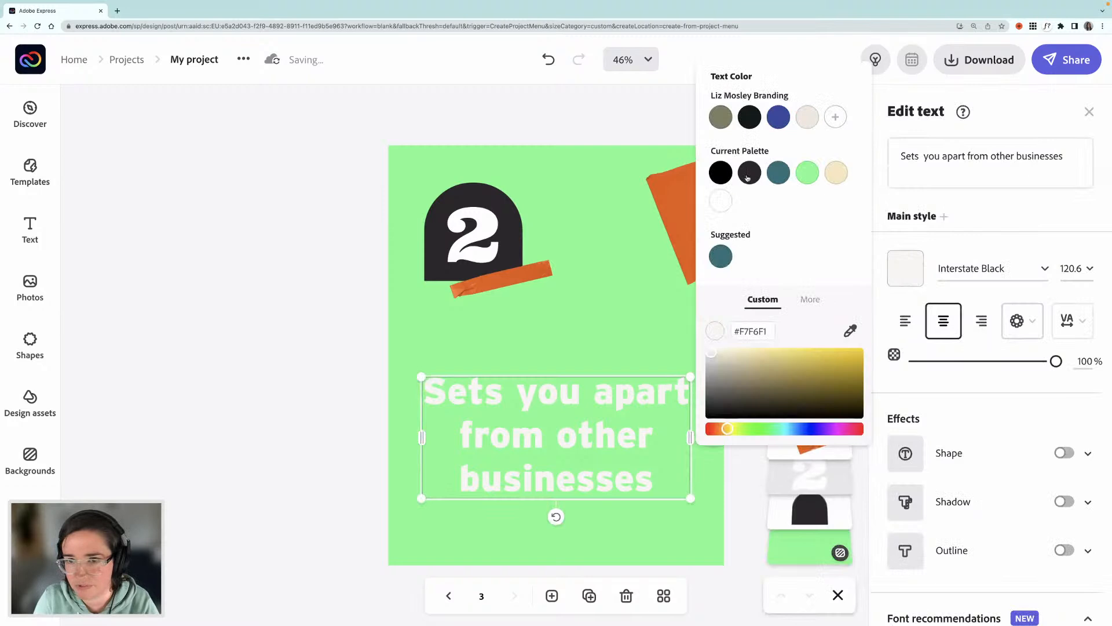
left_click(851, 330)
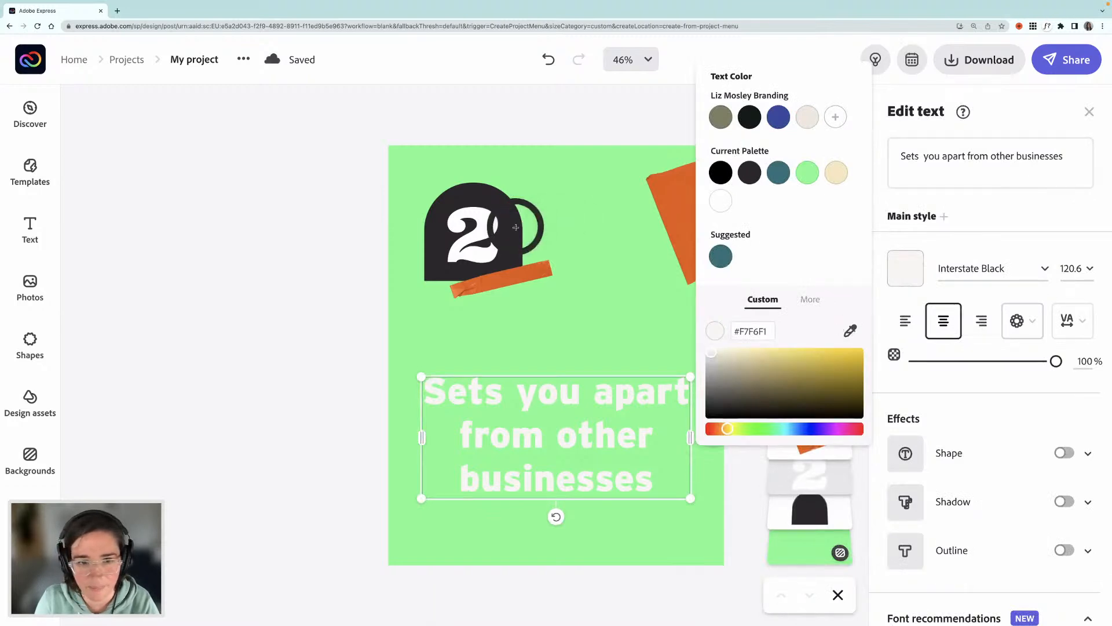
left_click(516, 229)
left_click(287, 284)
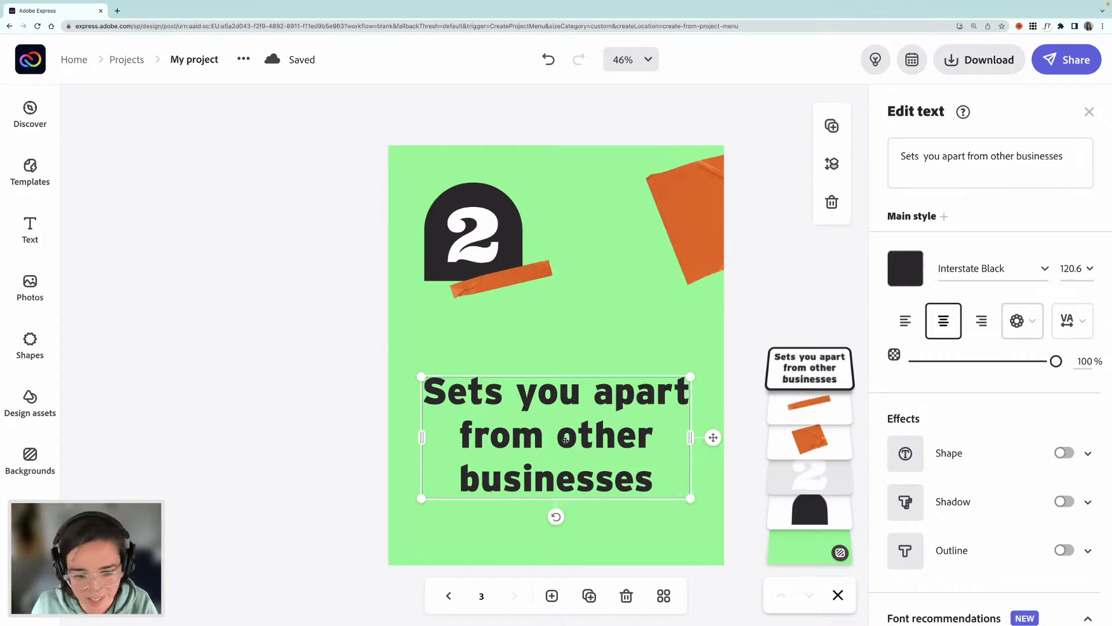
left_click_drag(570, 439, 571, 446)
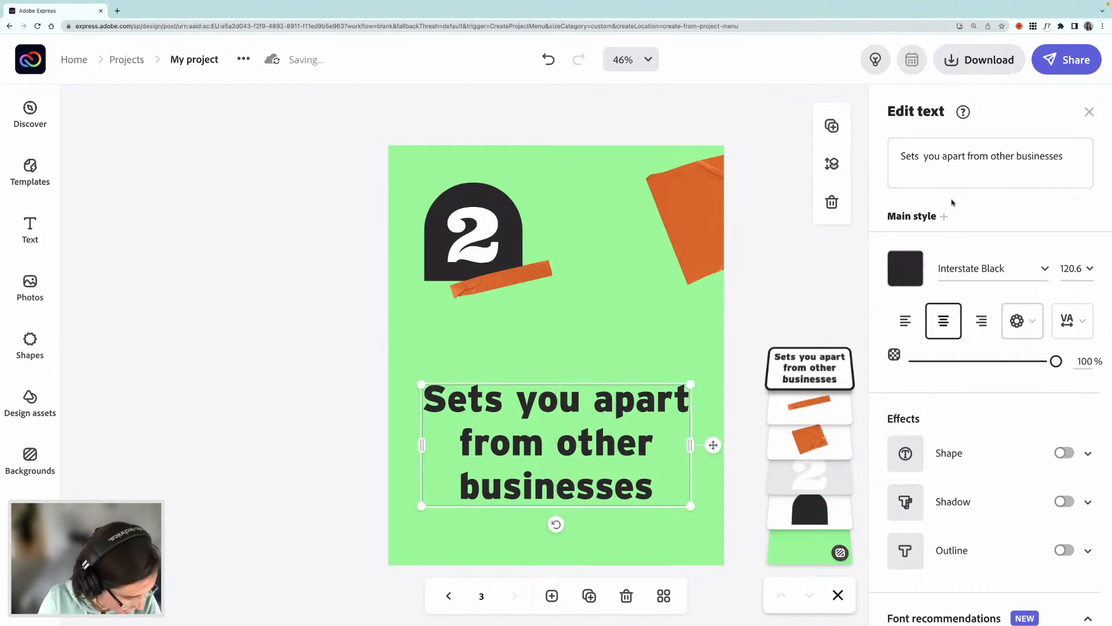
Step: Replace the headline text with "Helps communicate clearly what you offer" and raise it slightly
left_click(955, 154)
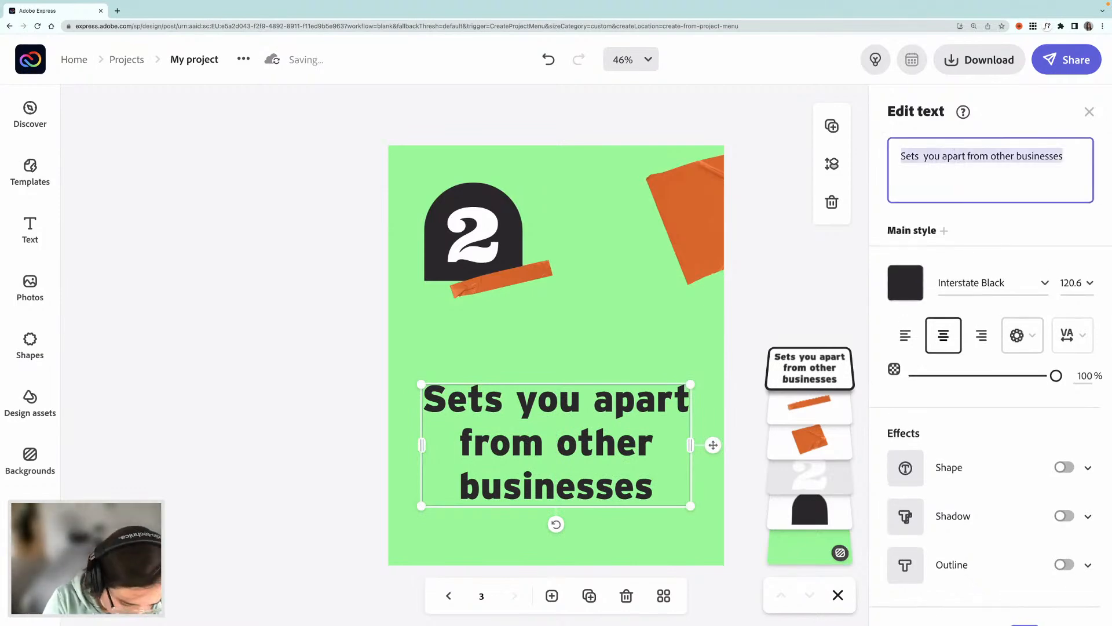
type("Helps communicate clear")
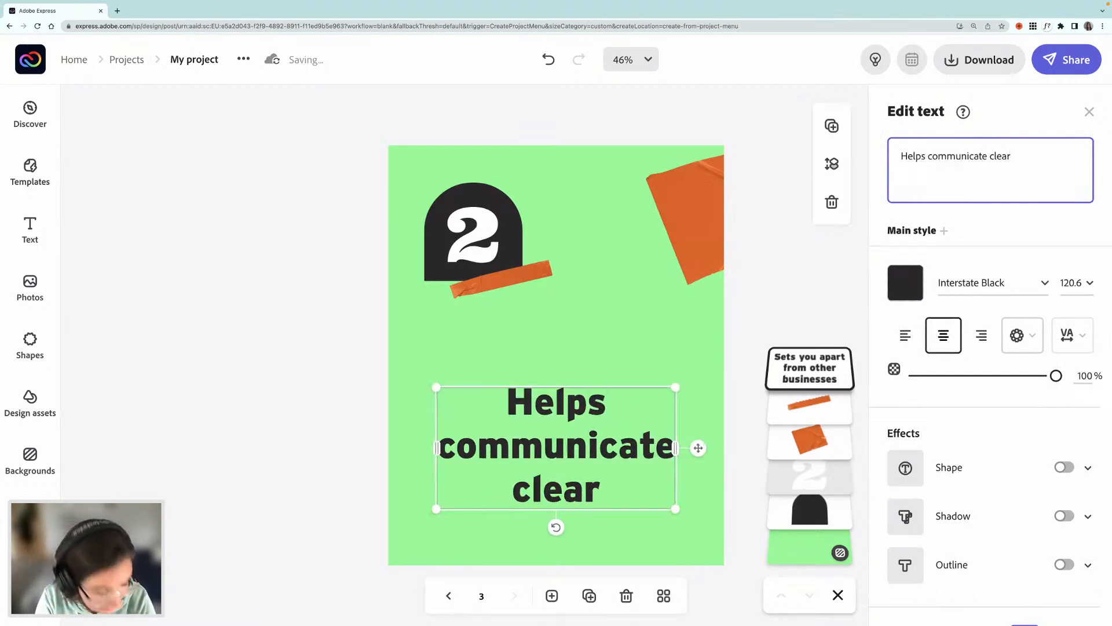
type("ly")
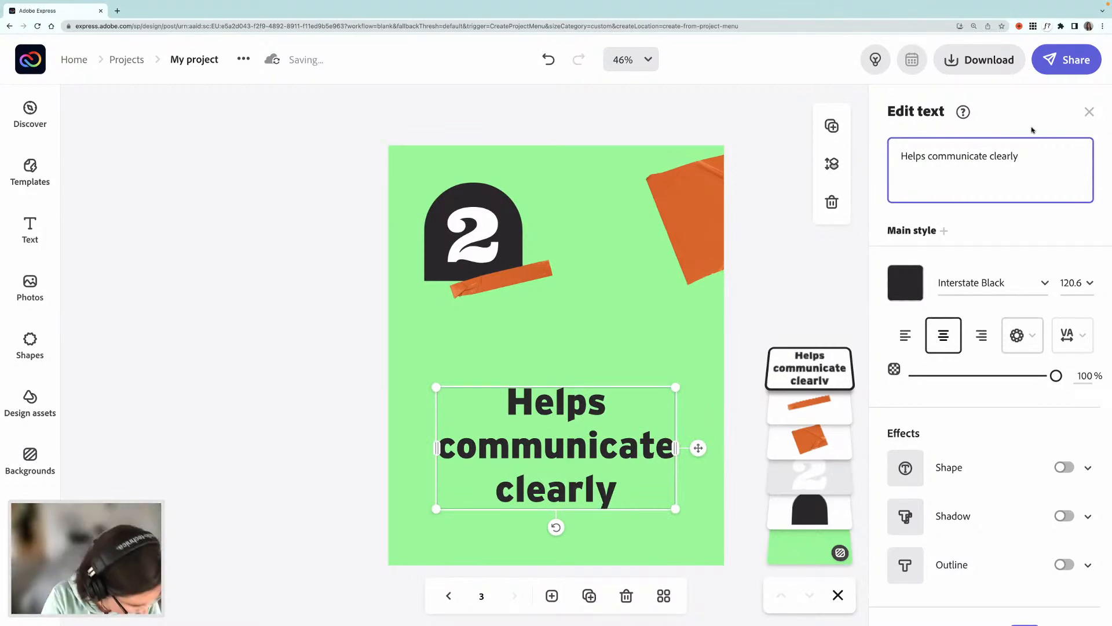
type(" what")
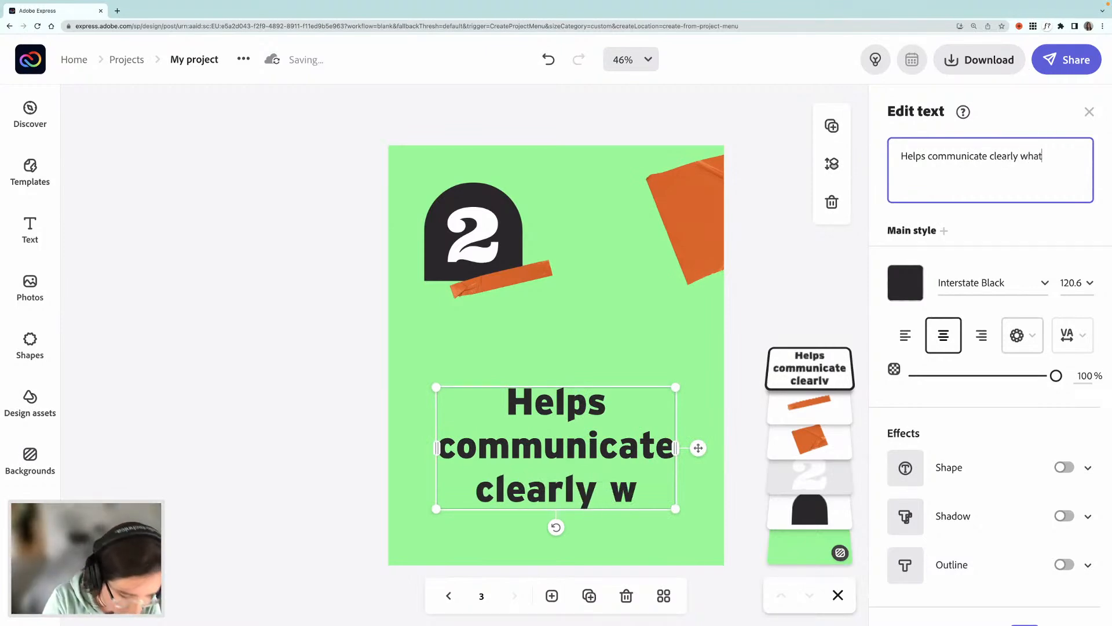
type(" you offer")
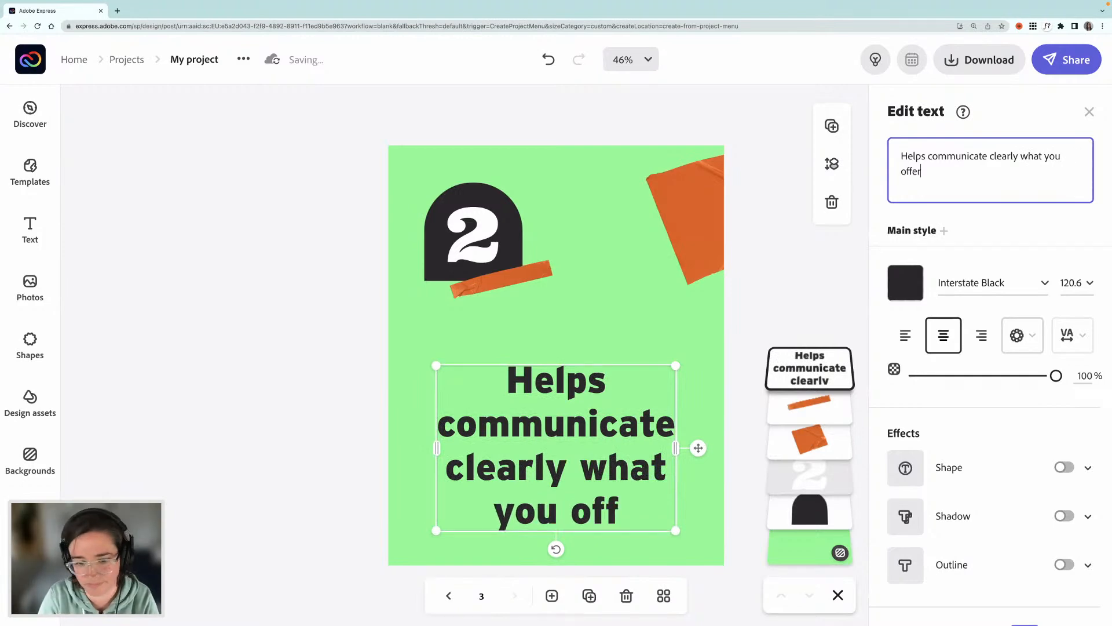
mouse_move(567, 444)
left_mouse_down()
mouse_move(570, 382)
mouse_move(576, 430)
left_mouse_up()
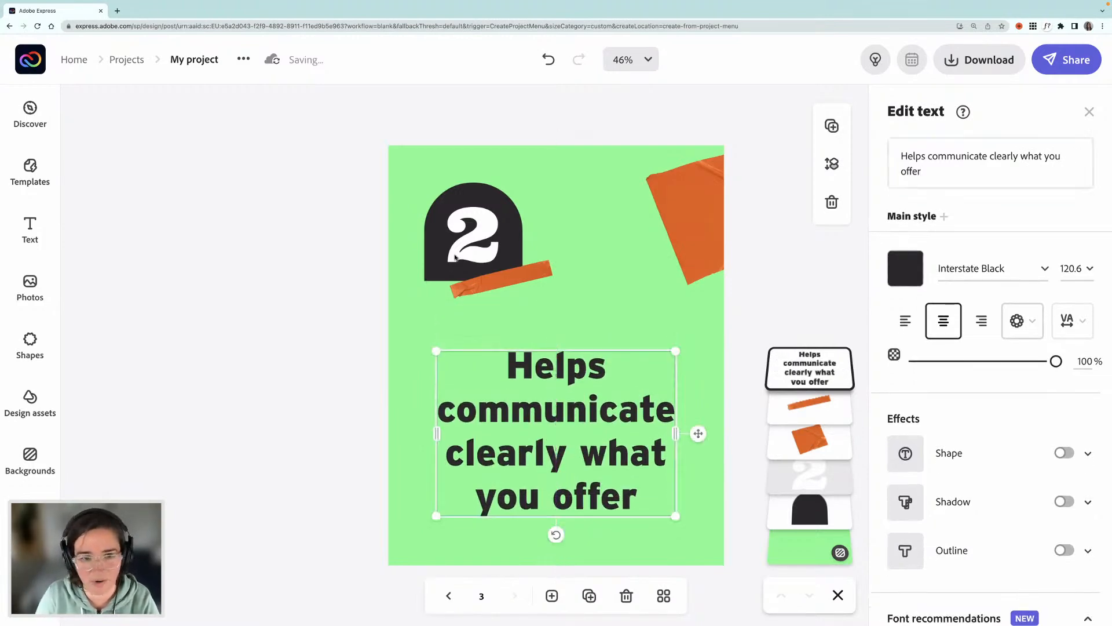
Step: Group the dark arch, the number 2 and the thin tape strip
left_click(437, 263)
left_click(536, 273, "shift")
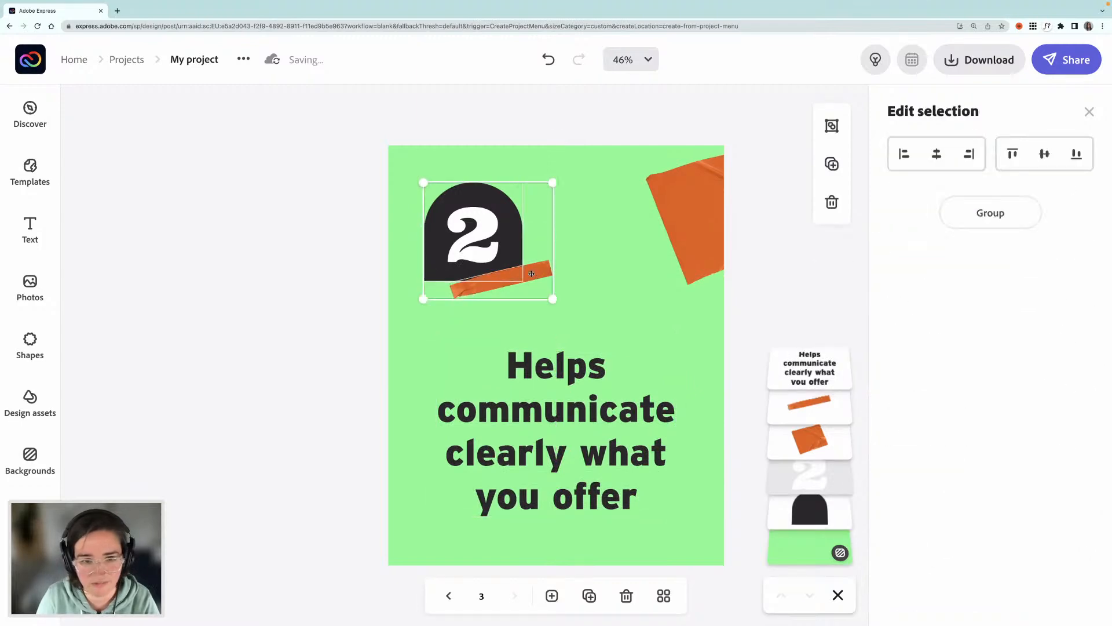
left_click_drag(445, 262, 555, 263)
key("ctrl+z")
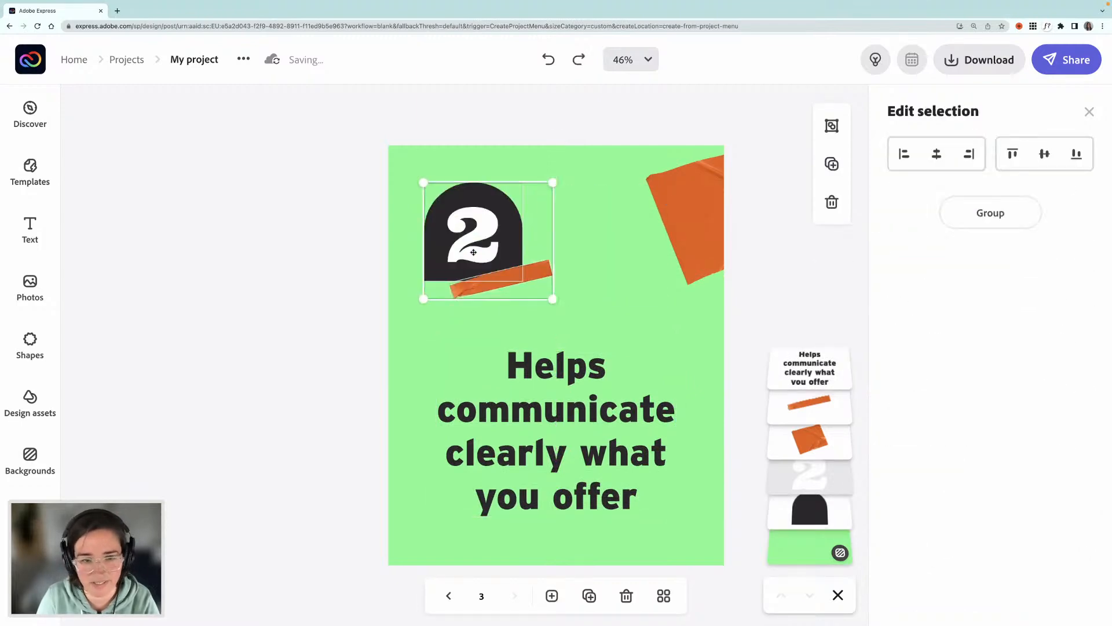
key("ctrl+g")
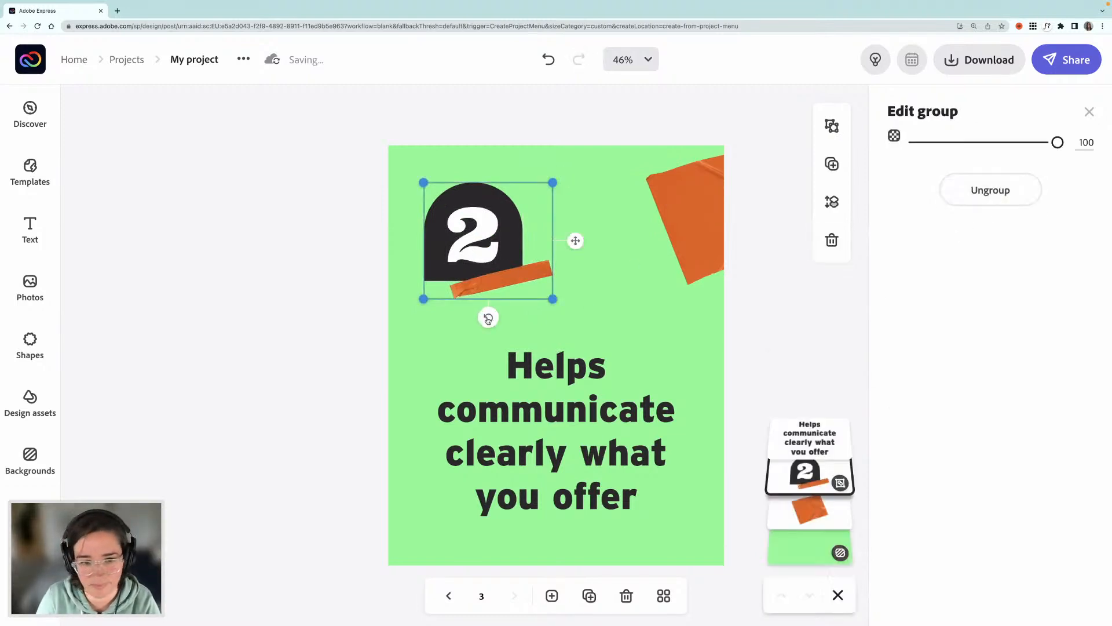
Step: Tilt the numbered arch group slightly clockwise near the page's upper-right corner and move the large orange tape piece to the lower-left corner
left_click_drag(489, 317, 479, 322)
left_click_drag(496, 268, 630, 278)
left_click(716, 212)
left_click_drag(716, 212, 411, 519)
left_click(579, 268)
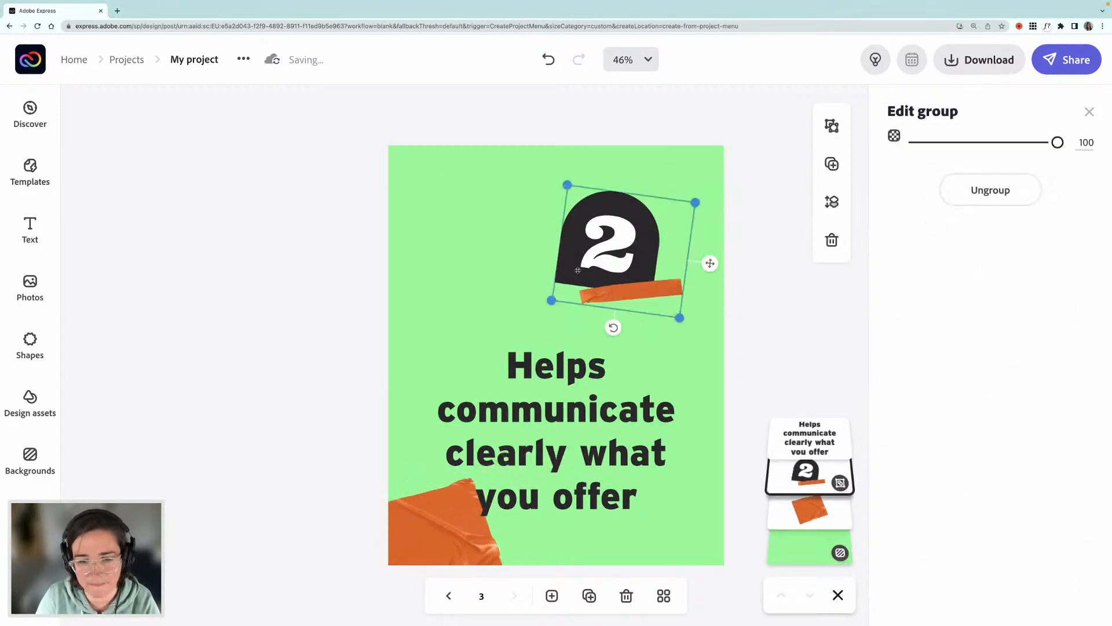
left_click_drag(579, 268, 605, 242)
Step: Move the headline up to just below the numbered arch, slightly left of the page's centre
left_click(556, 409)
left_click_drag(556, 408, 534, 356)
left_click_drag(654, 249, 659, 244)
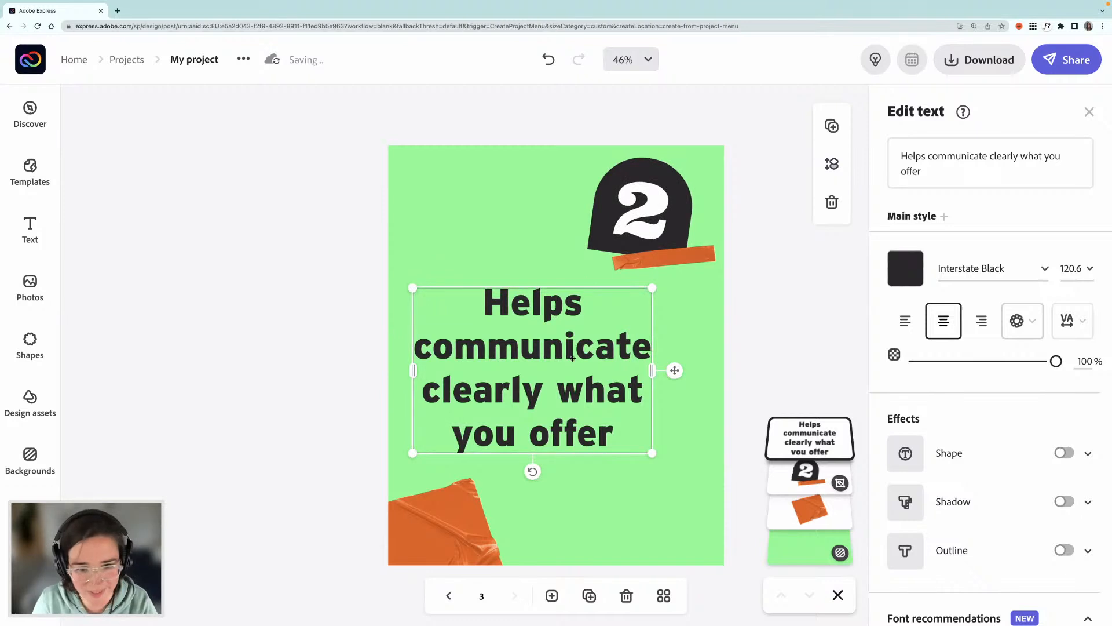
left_click_drag(563, 348, 572, 347)
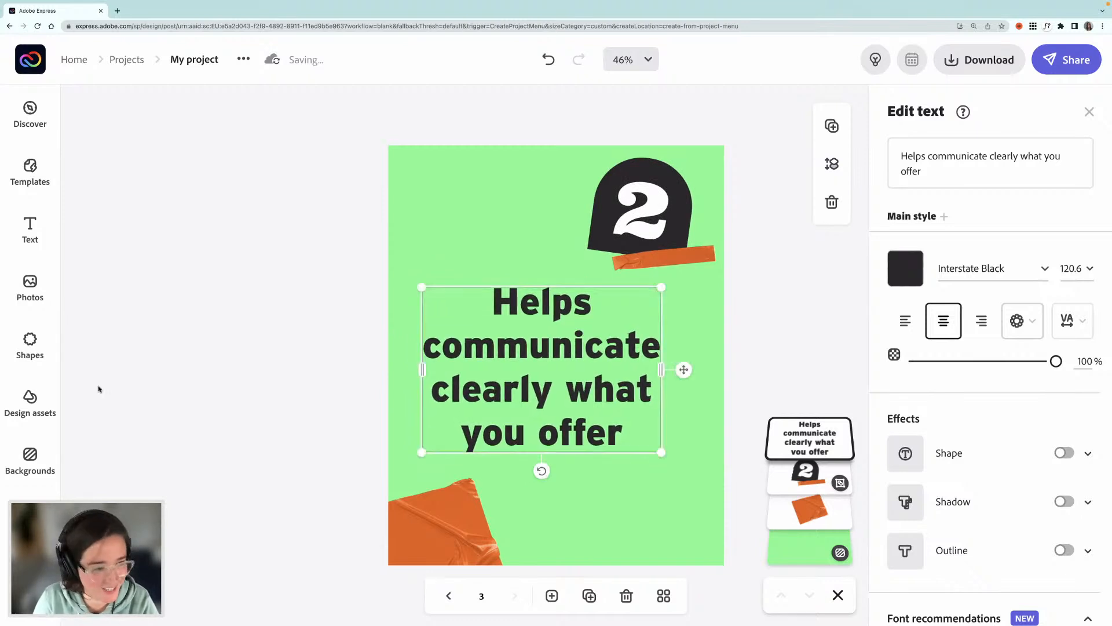
Step: Add the orange check-mark tape asset at the page's lower-right corner, running partly off the page
left_click(30, 413)
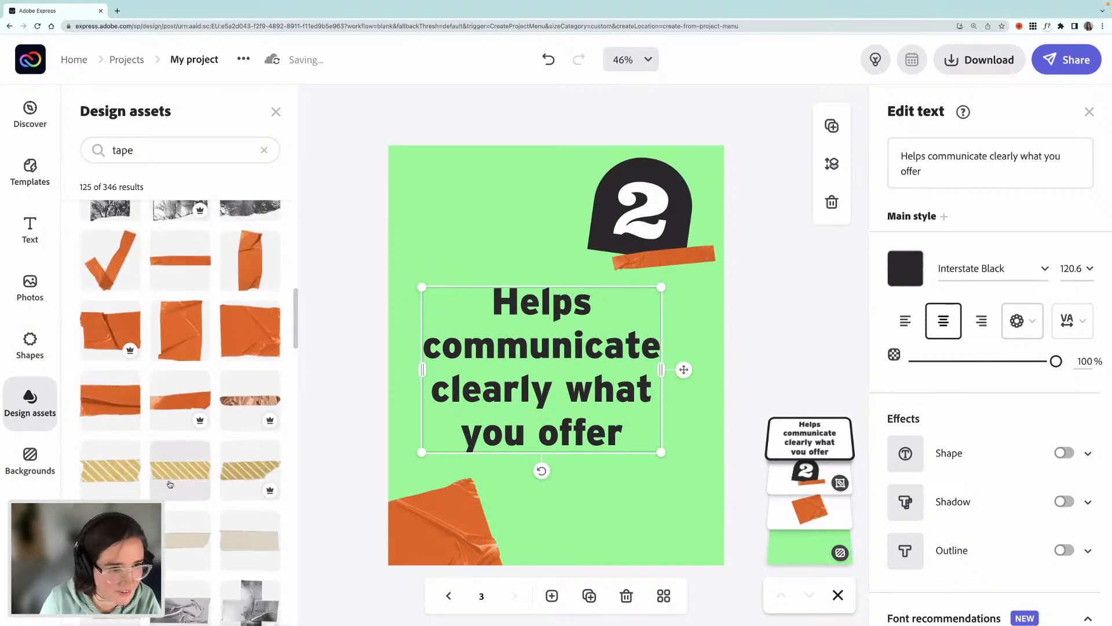
scroll(121, 378, "up", 1)
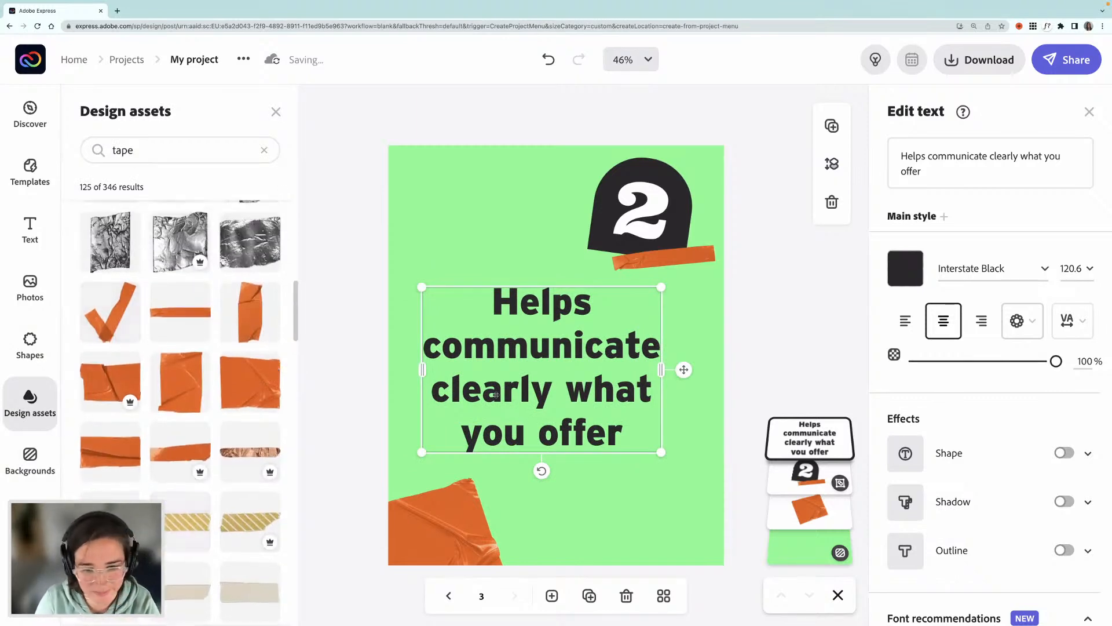
left_click_drag(495, 395, 698, 539)
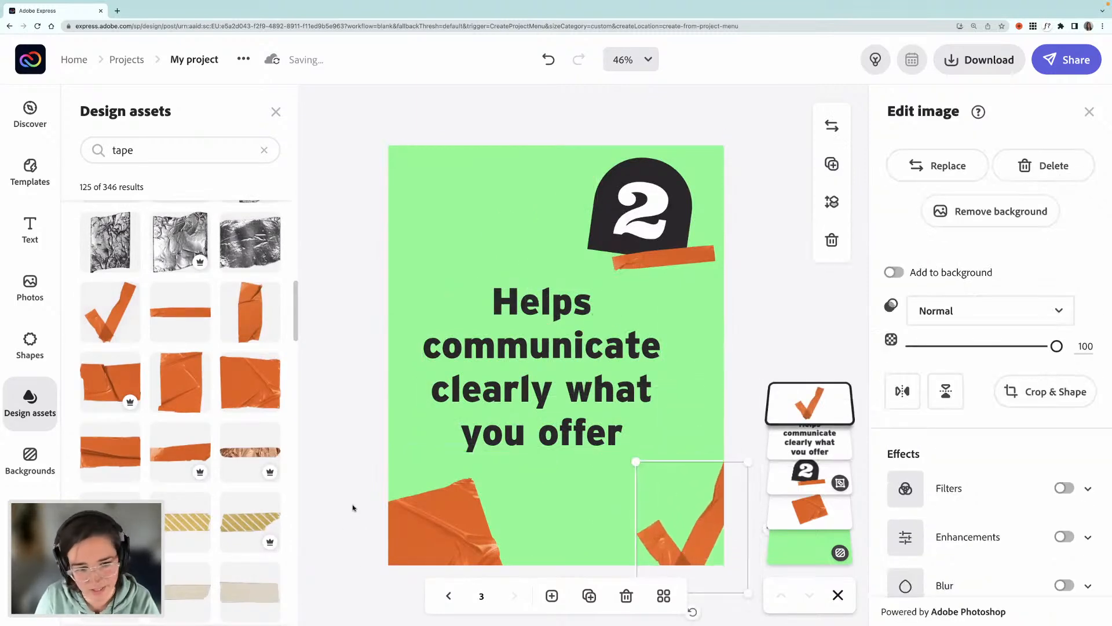
left_click(352, 498)
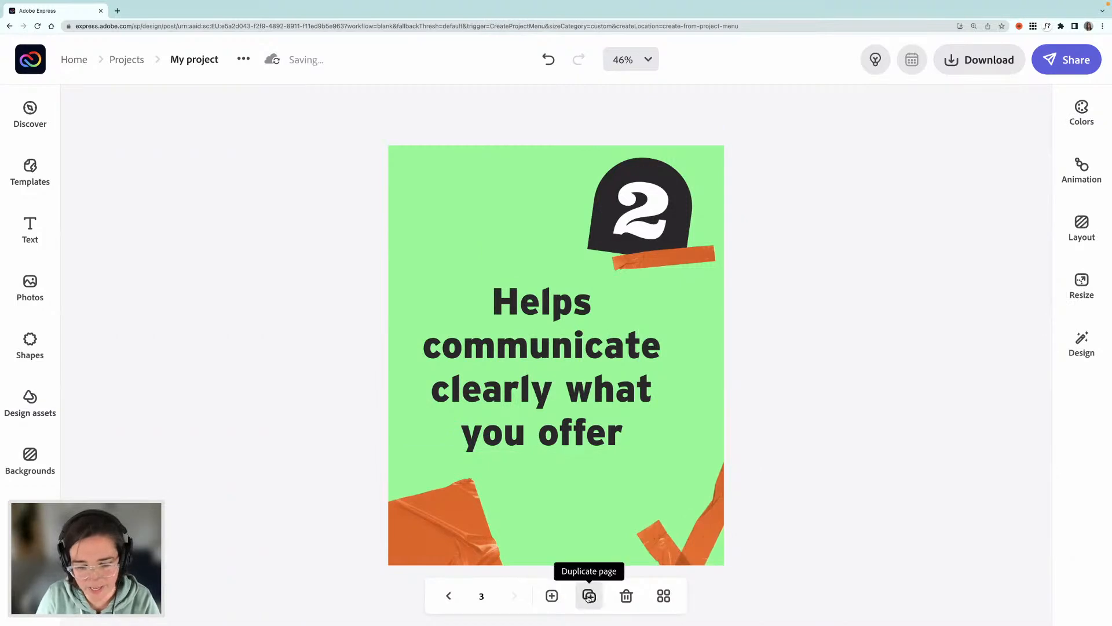
Step: Review the carousel's earlier pages back to the cover and duplicate the green page numbered 2
left_click(448, 596)
left_click(449, 595)
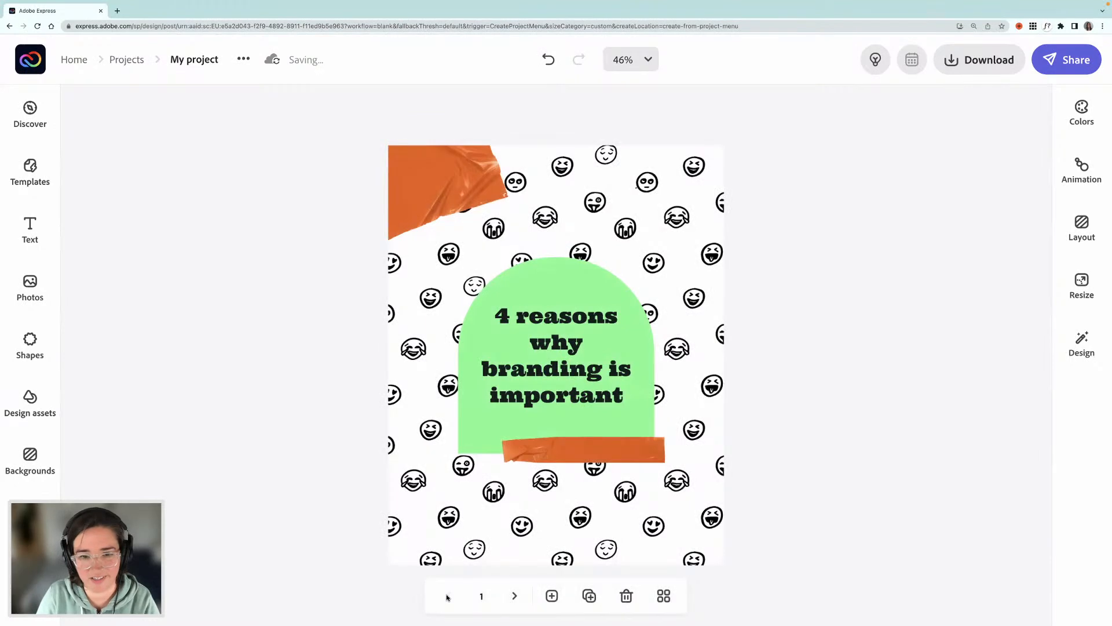
left_click(514, 595)
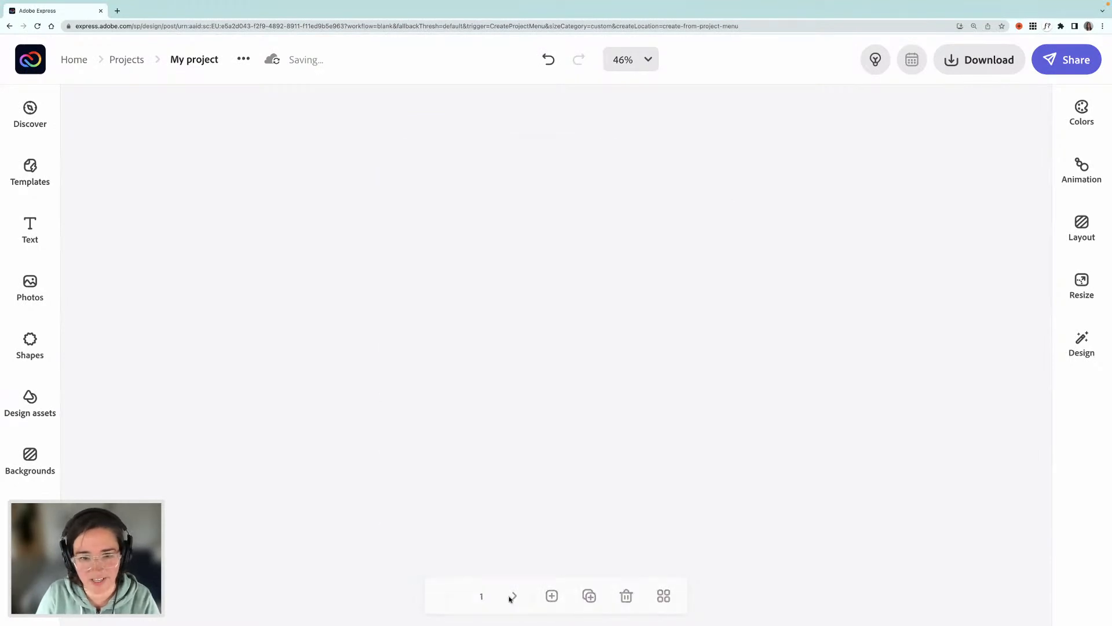
left_click(514, 597)
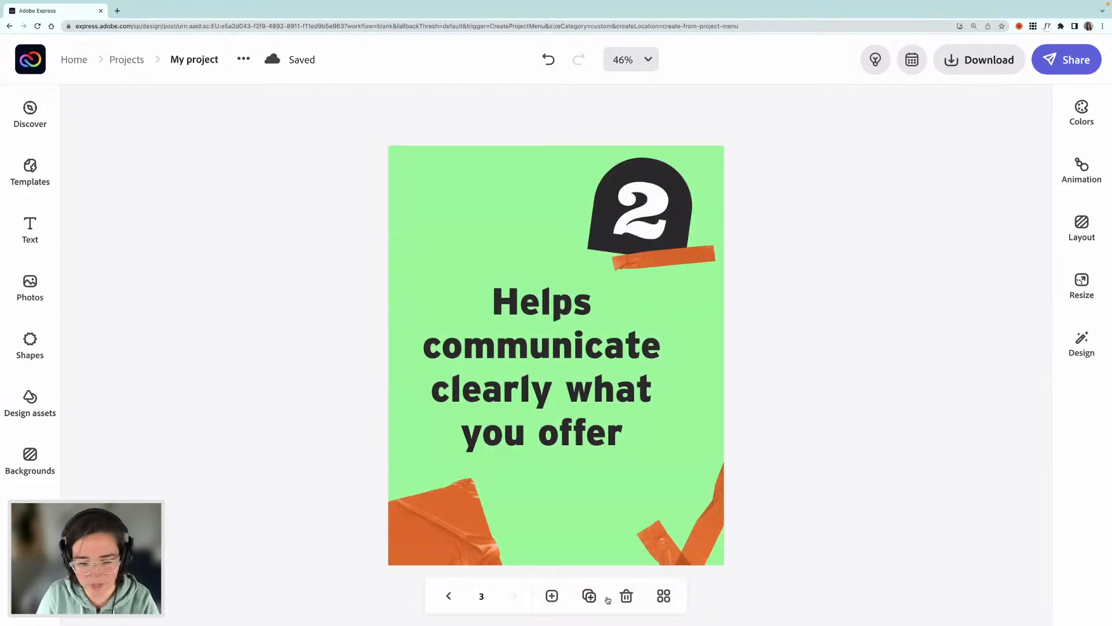
left_click(589, 595)
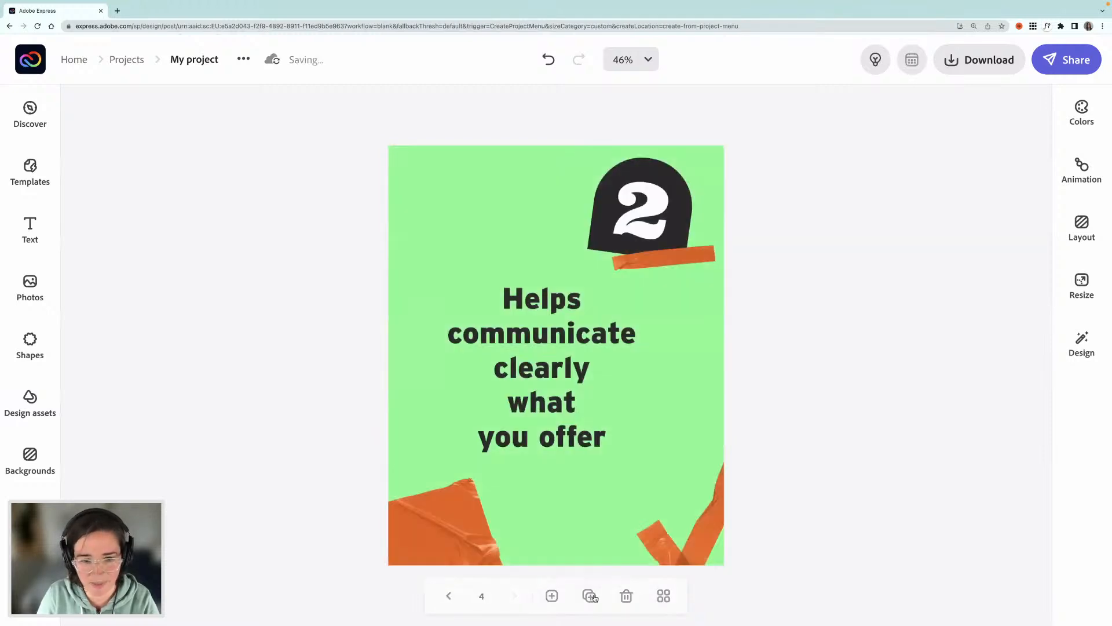
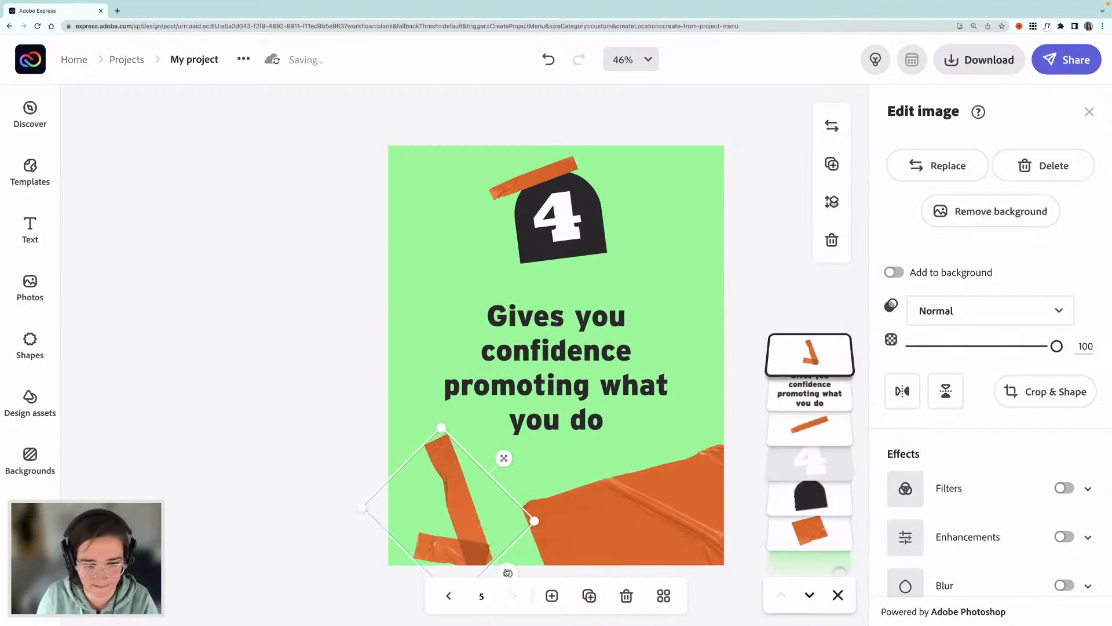
Step: Rotate the check-mark tape on the page numbered 4 and place it partly off the middle of the left edge
left_click_drag(507, 574, 347, 457)
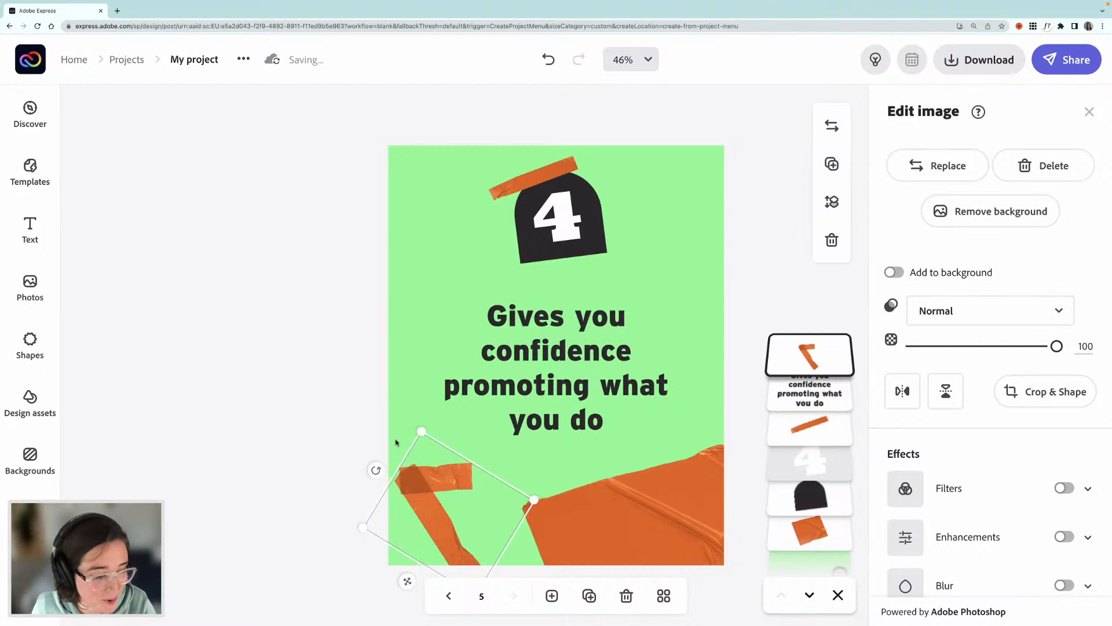
left_click_drag(428, 482, 382, 355)
left_click(315, 266)
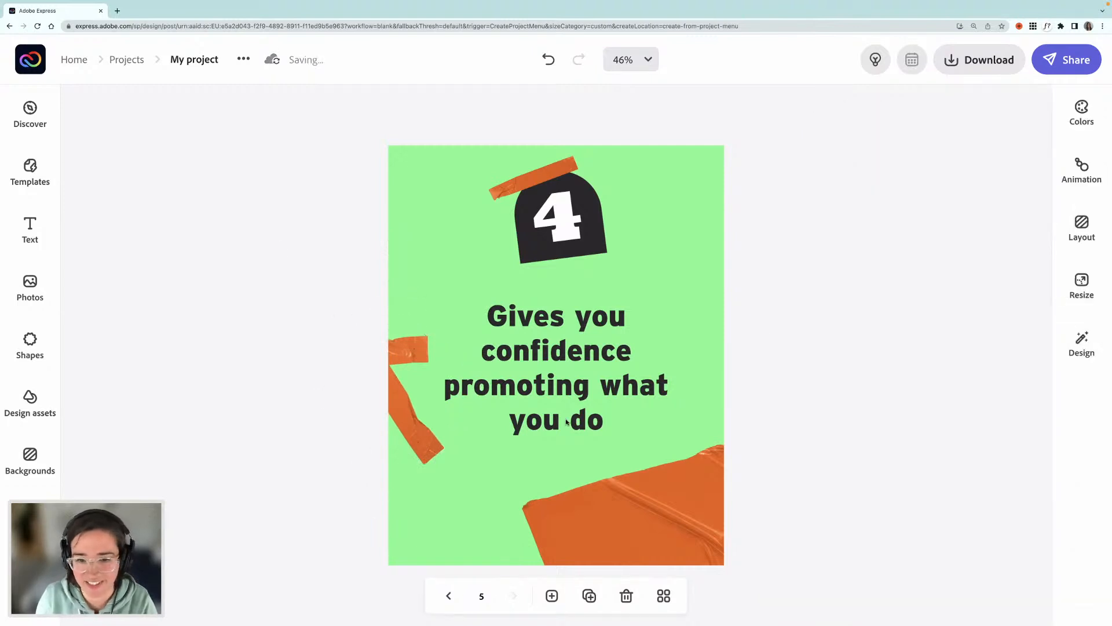
Step: Shift the large orange tape piece slightly down and right, and lower the headline a little
left_click_drag(630, 486, 648, 499)
left_click_drag(579, 378, 580, 395)
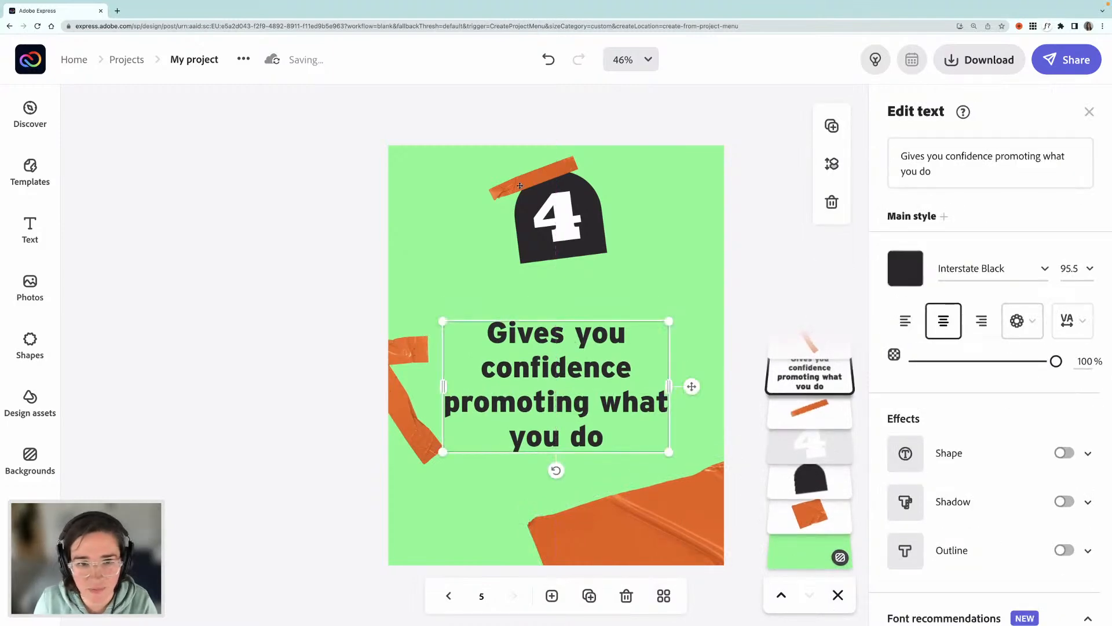
Step: Move the thin tape strip to the arch's lower-right corner and group it with the arch and number 4
left_click_drag(522, 179, 557, 230)
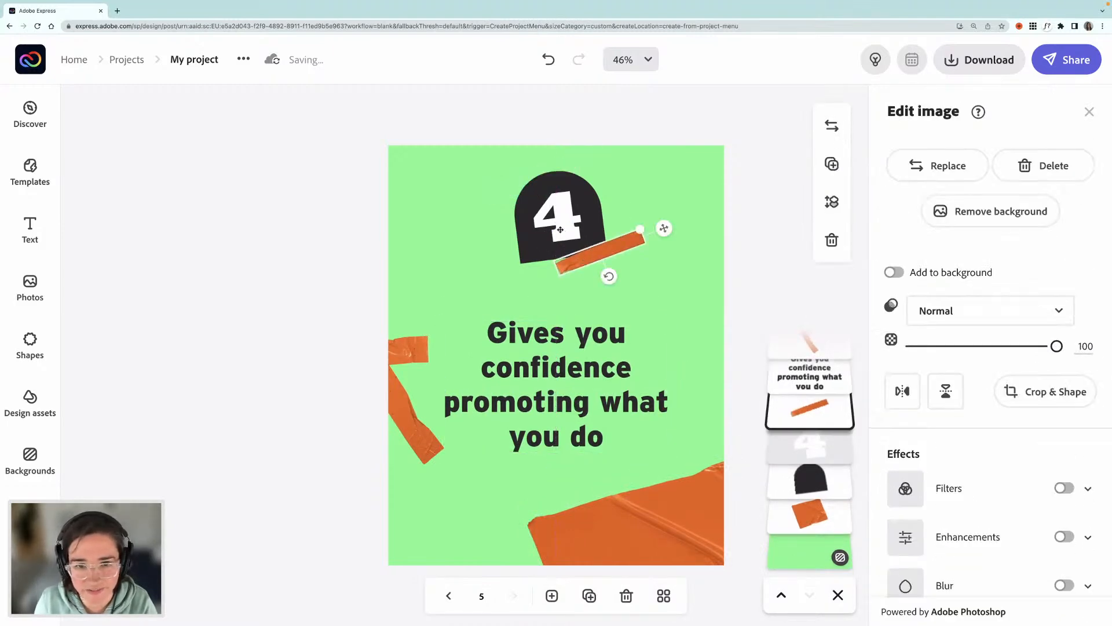
left_click(560, 230, "shift")
left_click(531, 245, "shift")
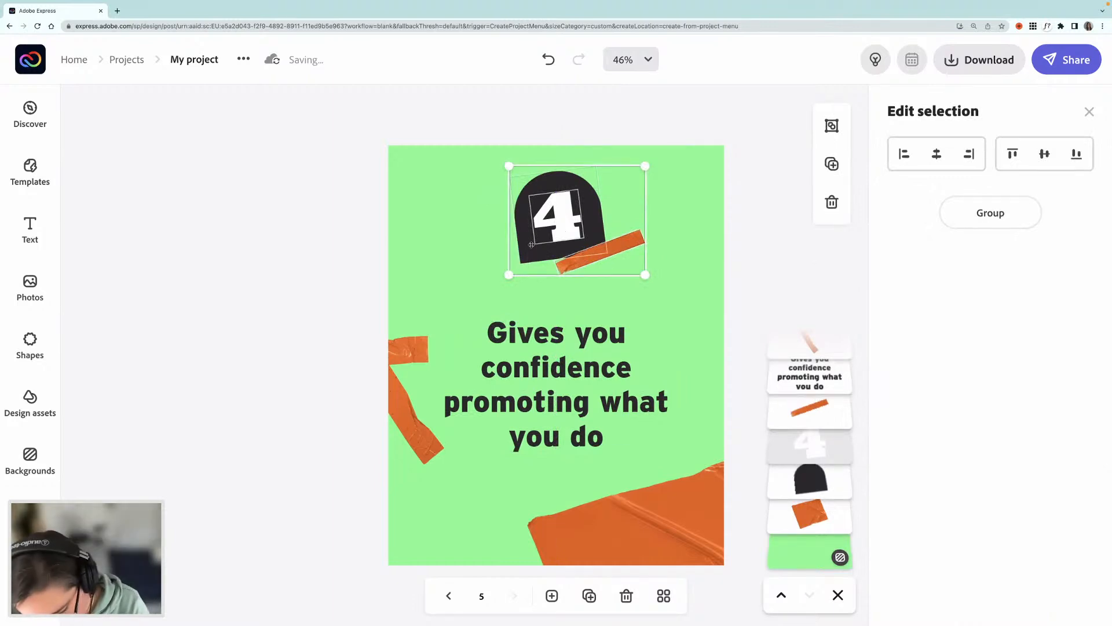
key("ctrl+g")
Step: Move the numbered arch group toward the page's upper left and the headline slightly up and to the right
left_click_drag(533, 245, 453, 249)
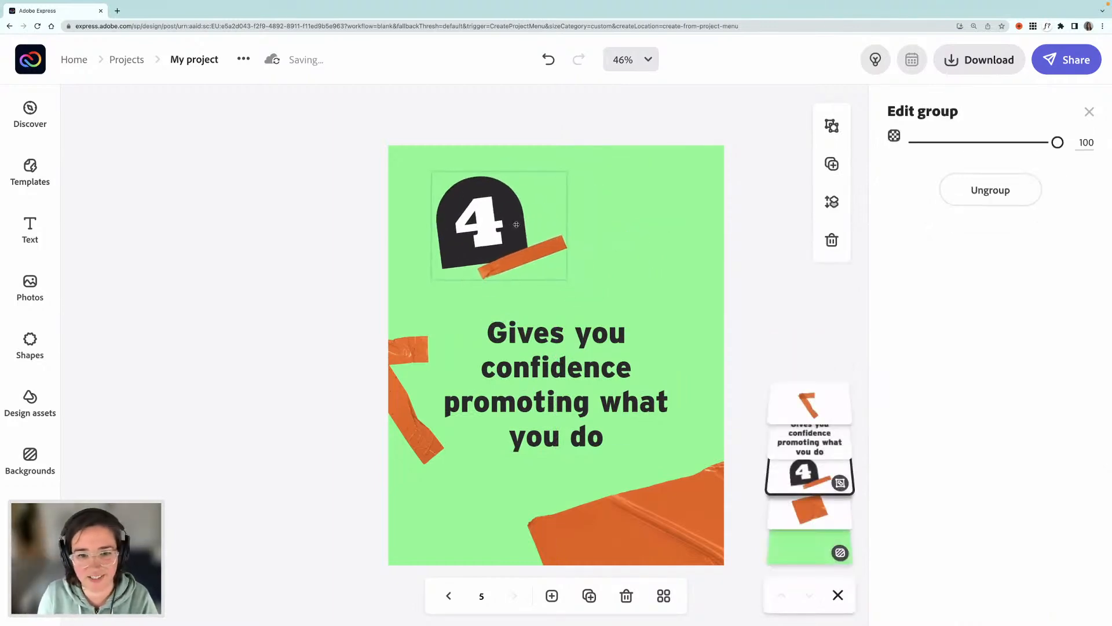
left_click_drag(573, 366, 604, 348)
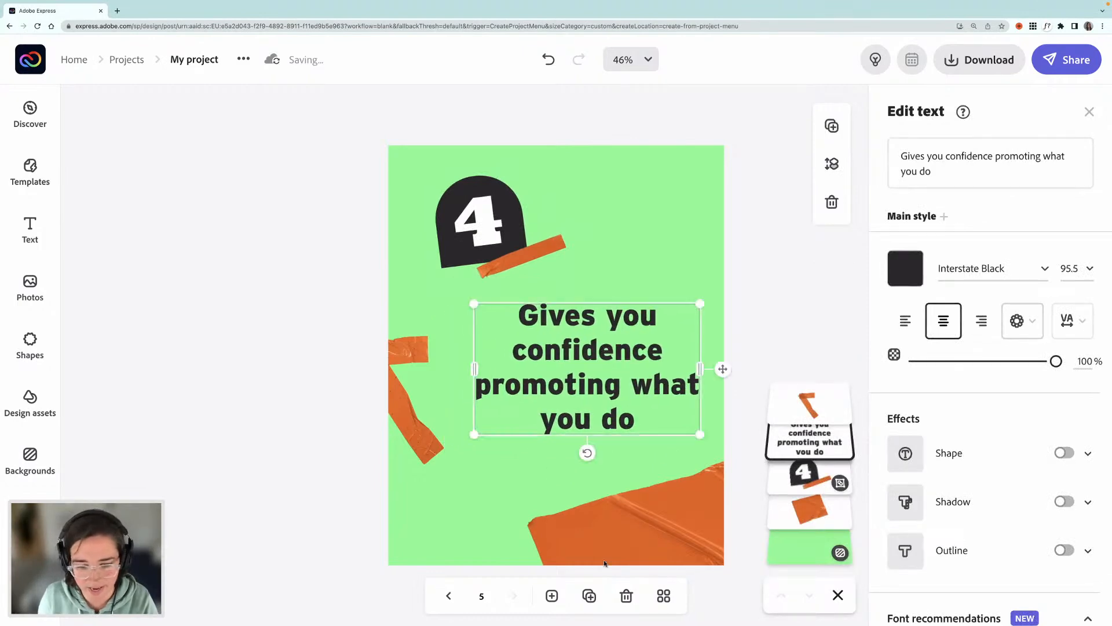
Step: Duplicate the page numbered 4 and delete the numbered arch group from the copy
left_click(589, 596)
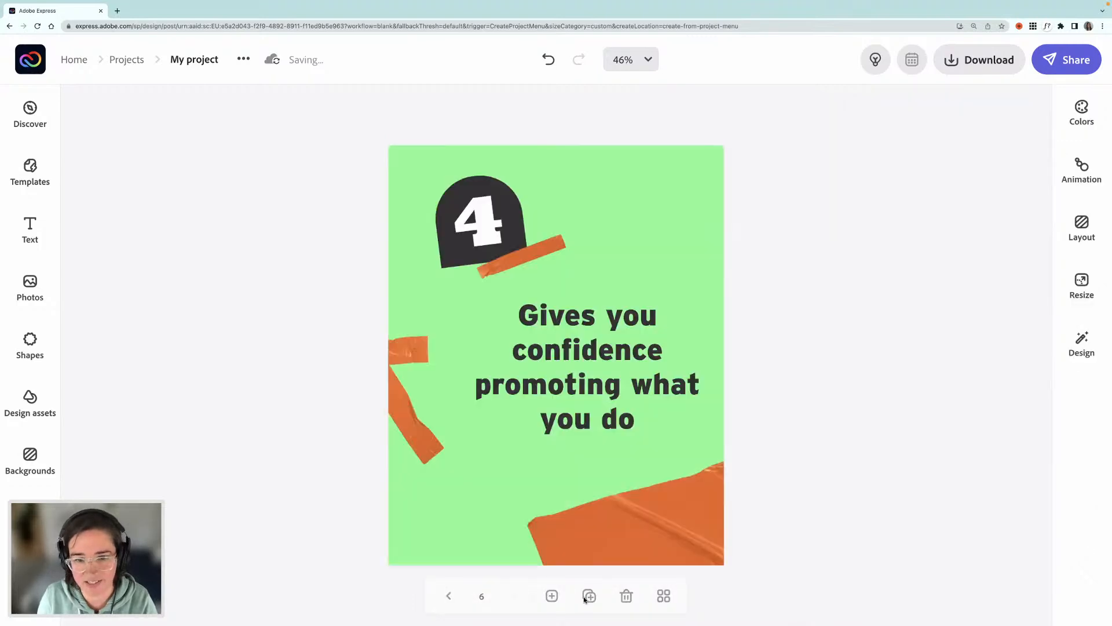
left_click(489, 239)
key("Delete")
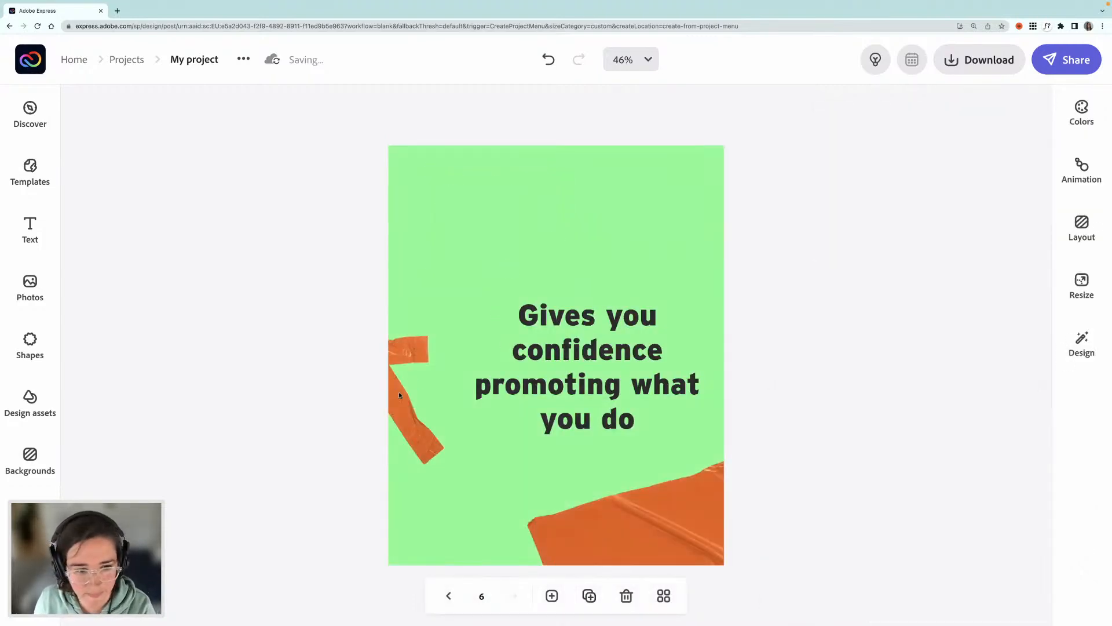
Step: Delete the remaining orange tape pieces from the duplicated page, leaving only the headline on the green background
left_click(398, 394)
key("Delete")
left_click(578, 527)
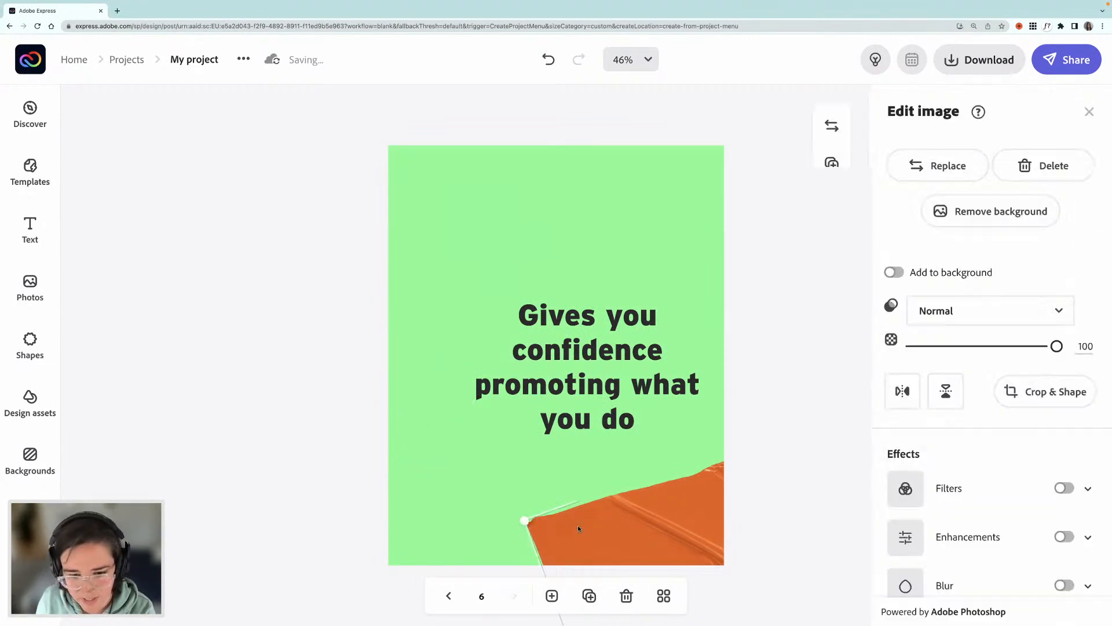
key("Delete")
Step: Change the headline text to "Follow me for more" and position it horizontally centred in the upper half of the page
left_click(589, 354)
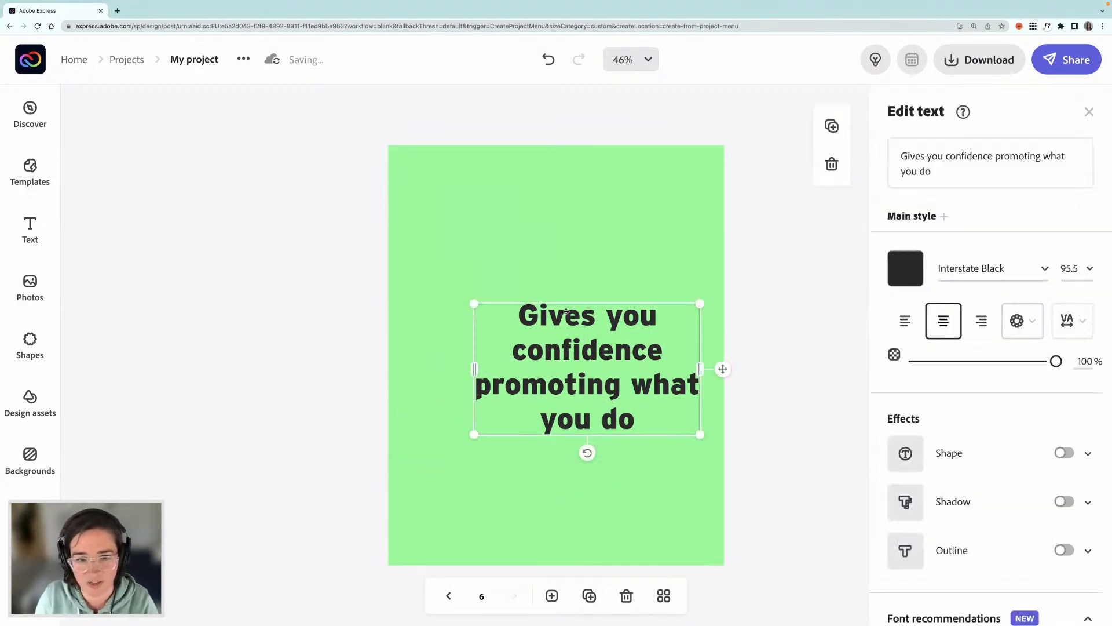
left_click_drag(589, 355, 558, 287)
left_click(913, 166)
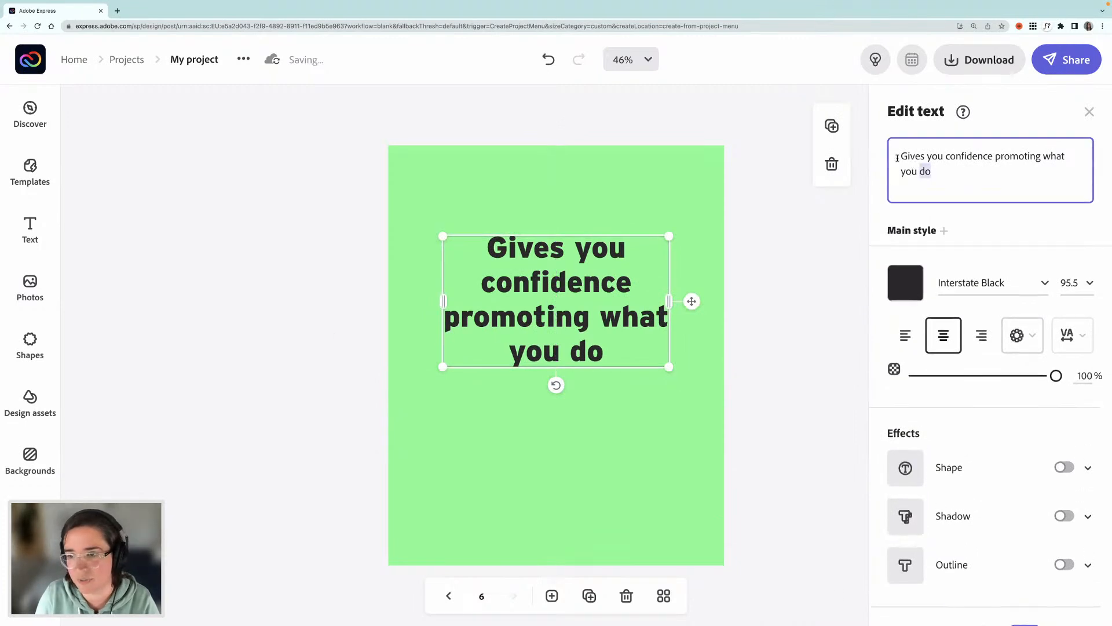
triple_click(896, 157)
type("Follow")
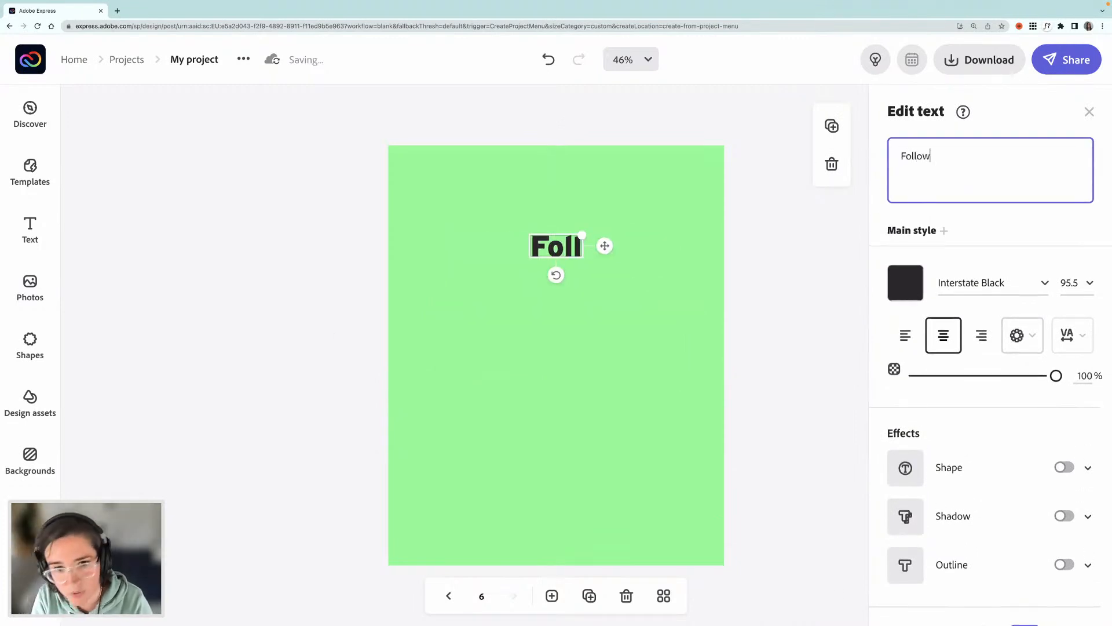
type(" me for more")
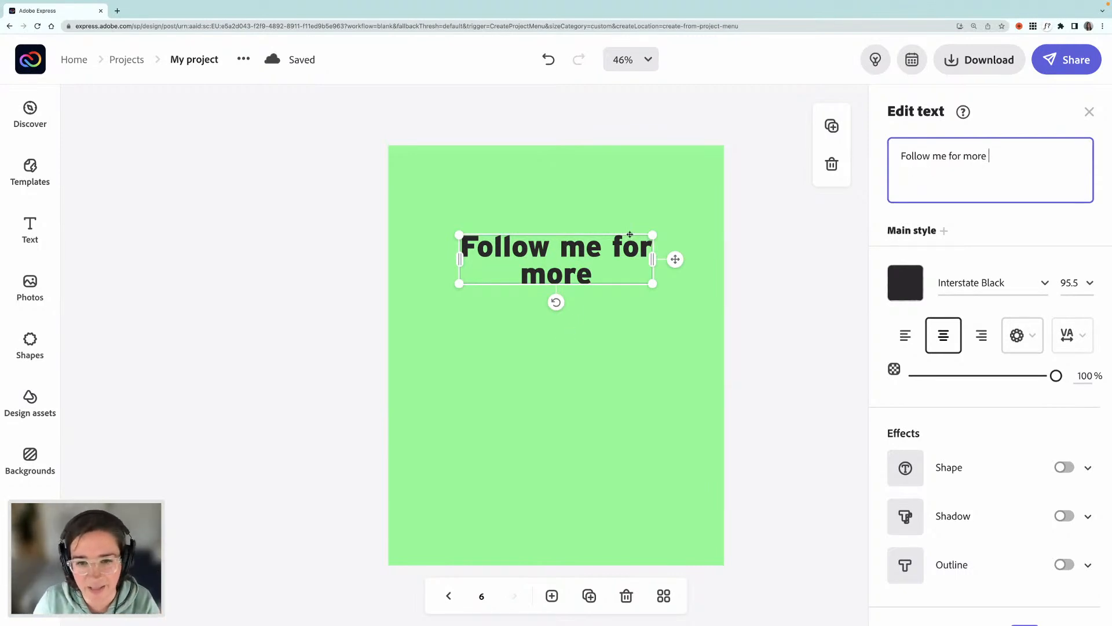
left_click_drag(577, 261, 579, 295)
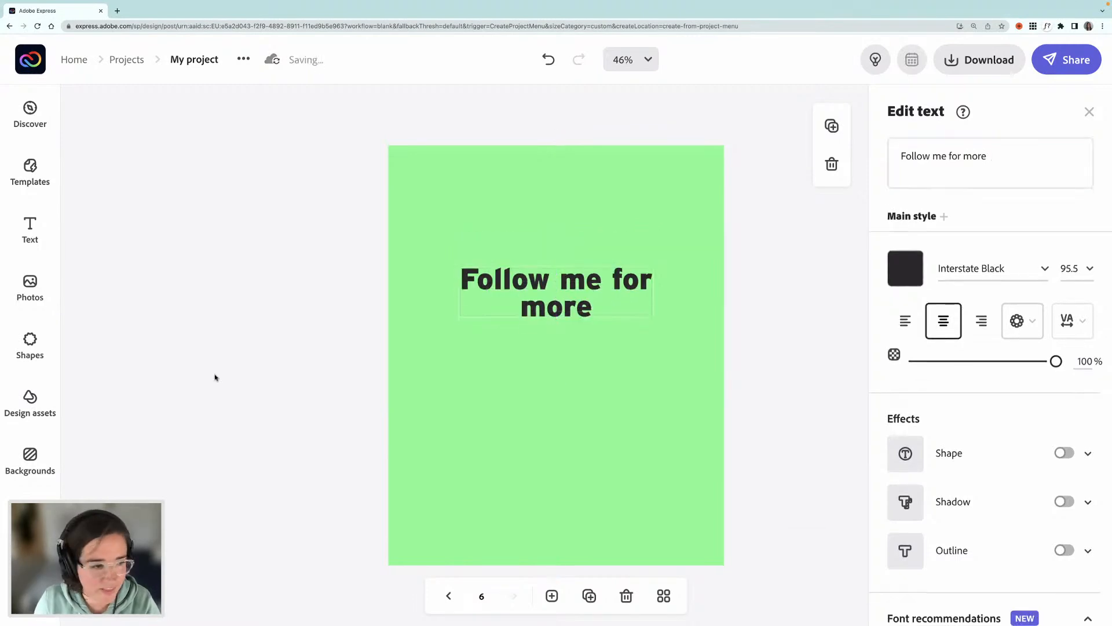
Step: Set the closing page's background to the dark charcoal #292929 and recolour the headline light green
left_click(448, 410)
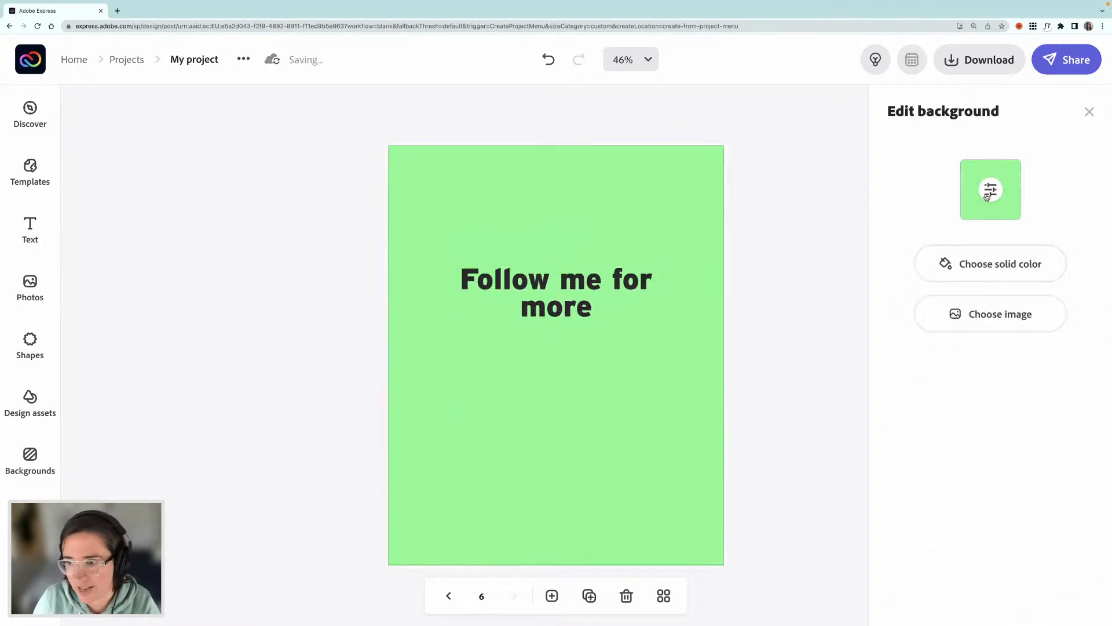
left_click(989, 190)
left_click(794, 235)
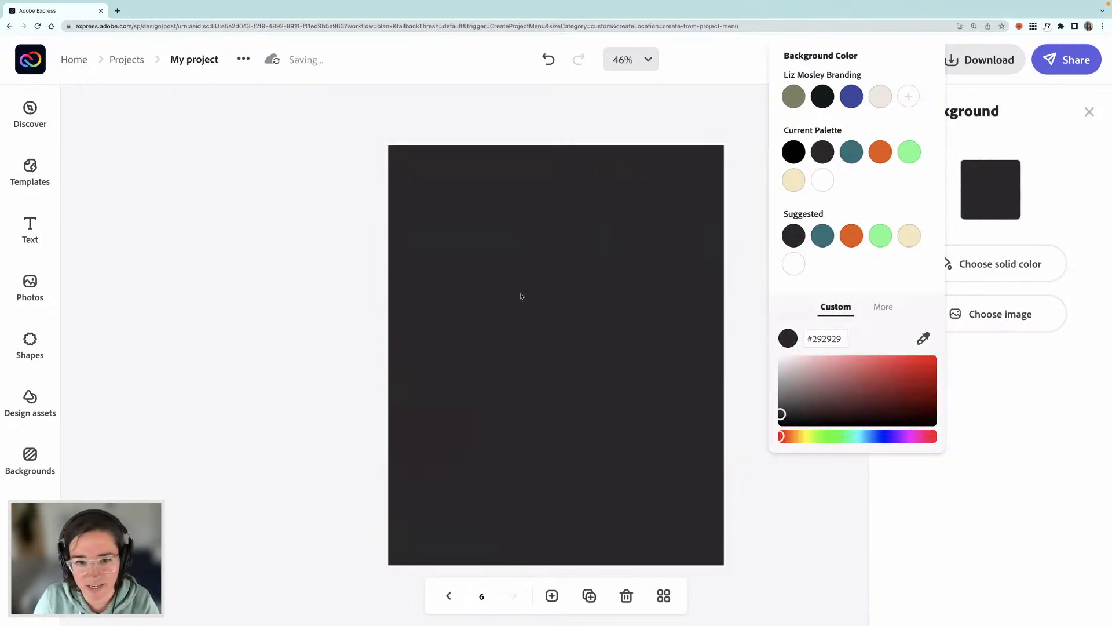
left_click(576, 294)
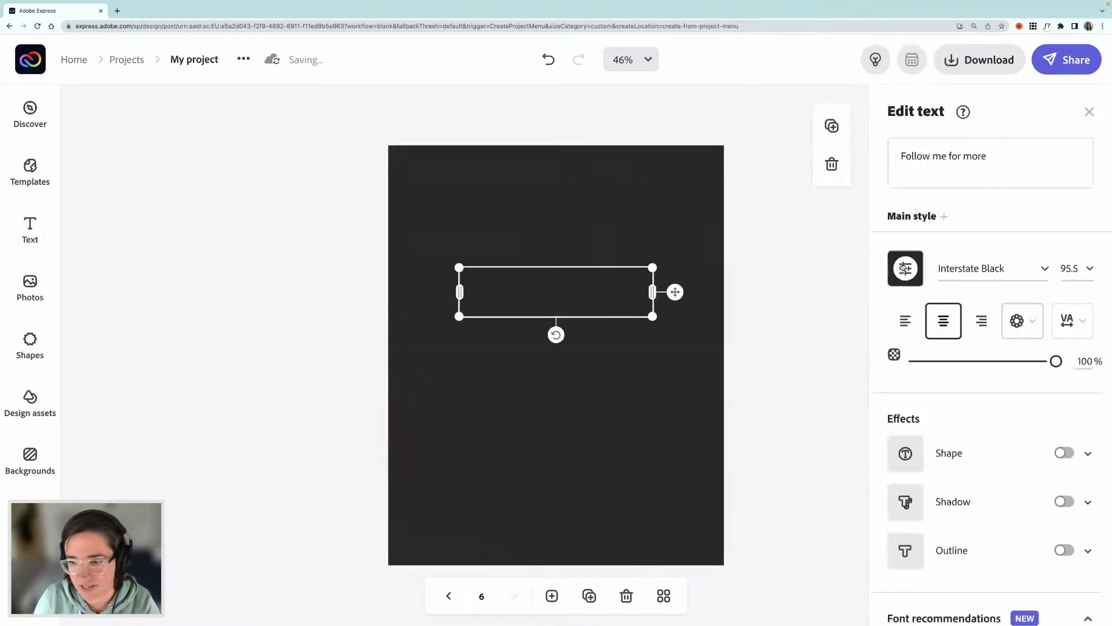
left_click(904, 267)
left_click(847, 174)
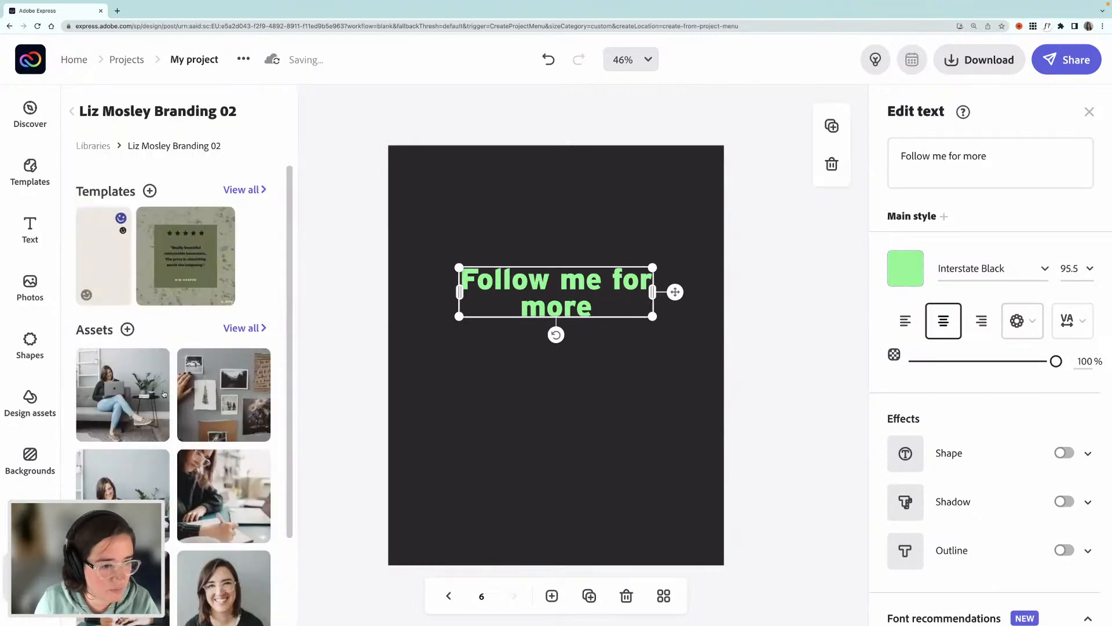
Step: Place the smiling portrait photo from the brand library below the headline, enlarge it and centre it
scroll(223, 446, "down", 3)
left_click_drag(222, 453, 534, 419)
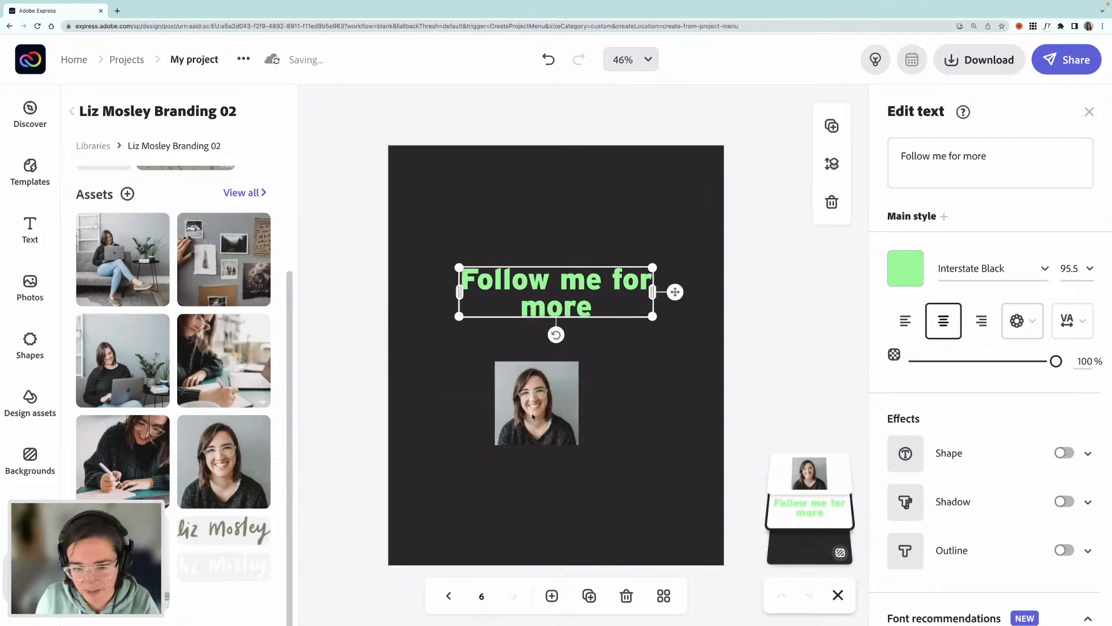
left_click(570, 442)
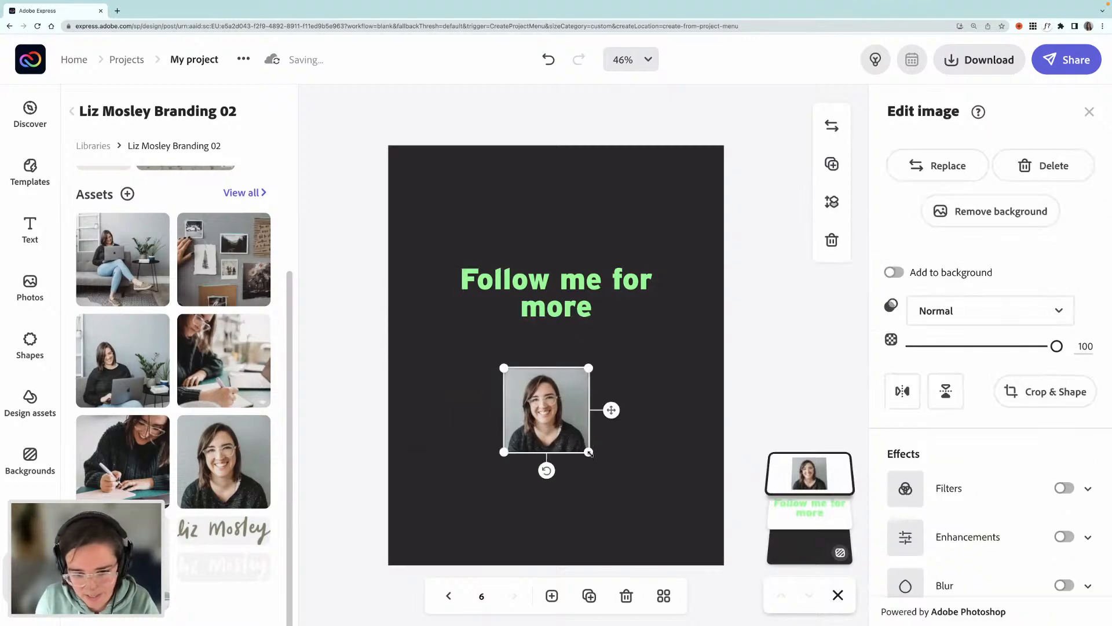
left_click_drag(588, 452, 550, 431)
Step: Apply the Grayscale filter to the portrait photo and crop it to the hexagon shape
left_click(1060, 488)
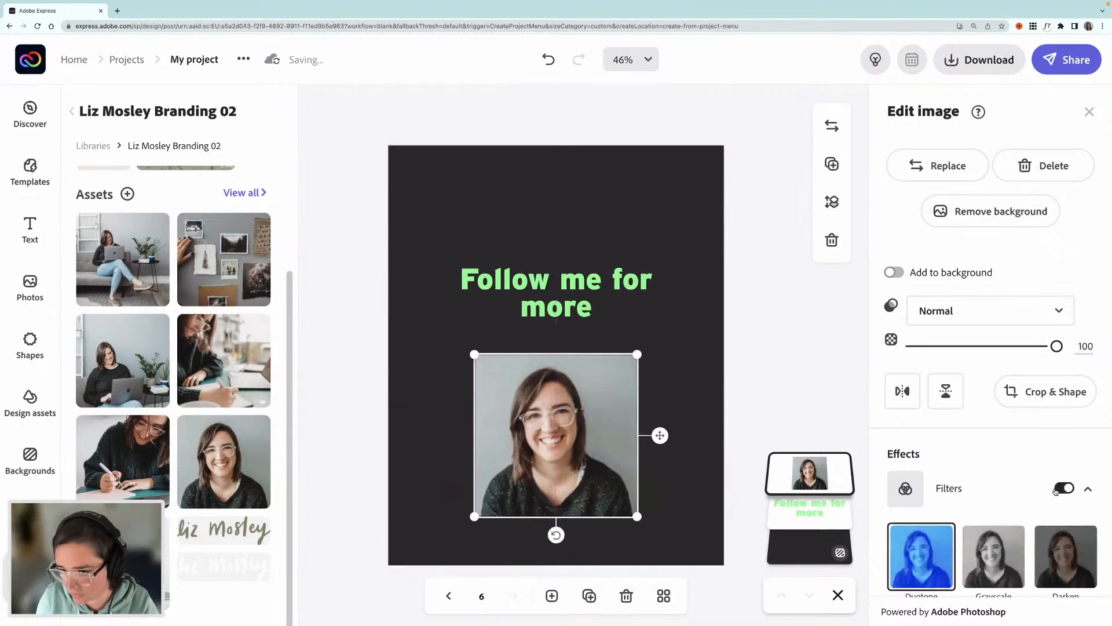
left_click(992, 547)
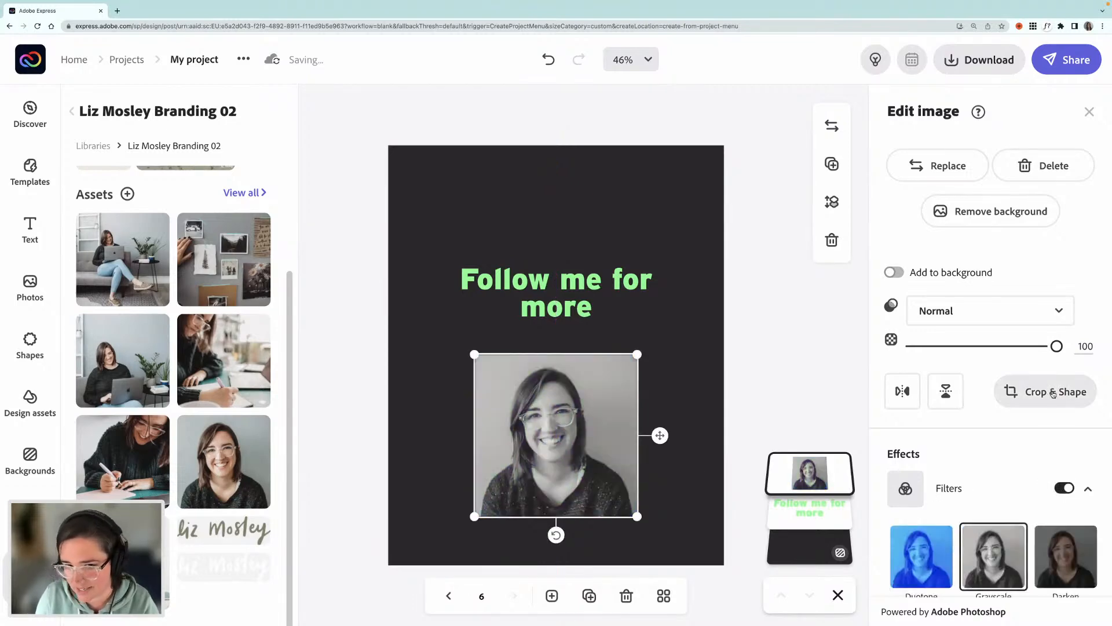
left_click(1051, 394)
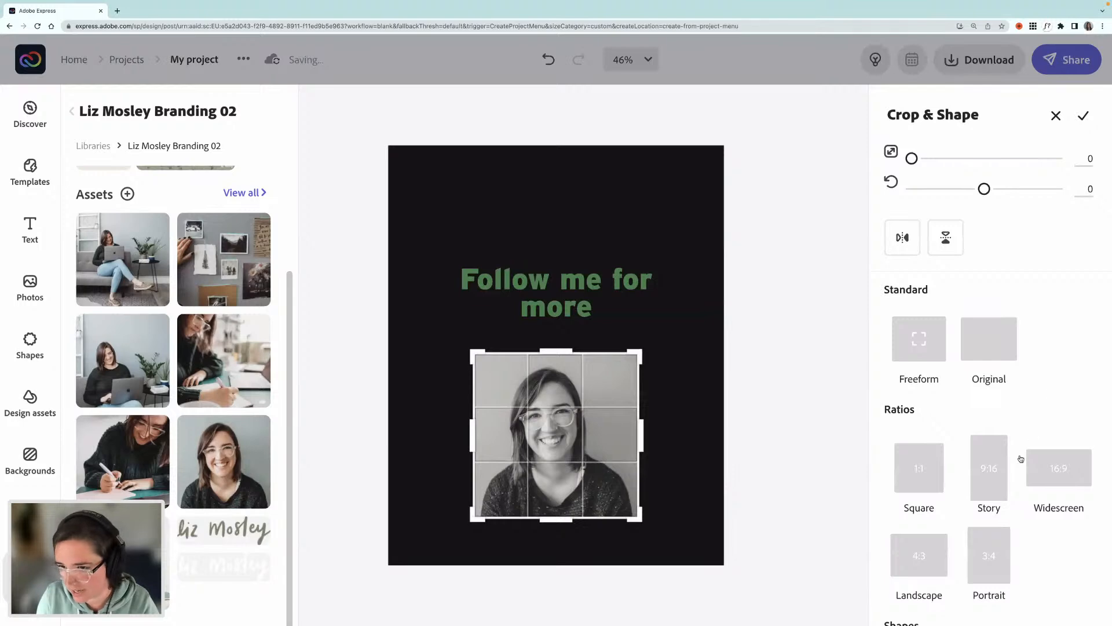
scroll(1019, 458, "down", 5)
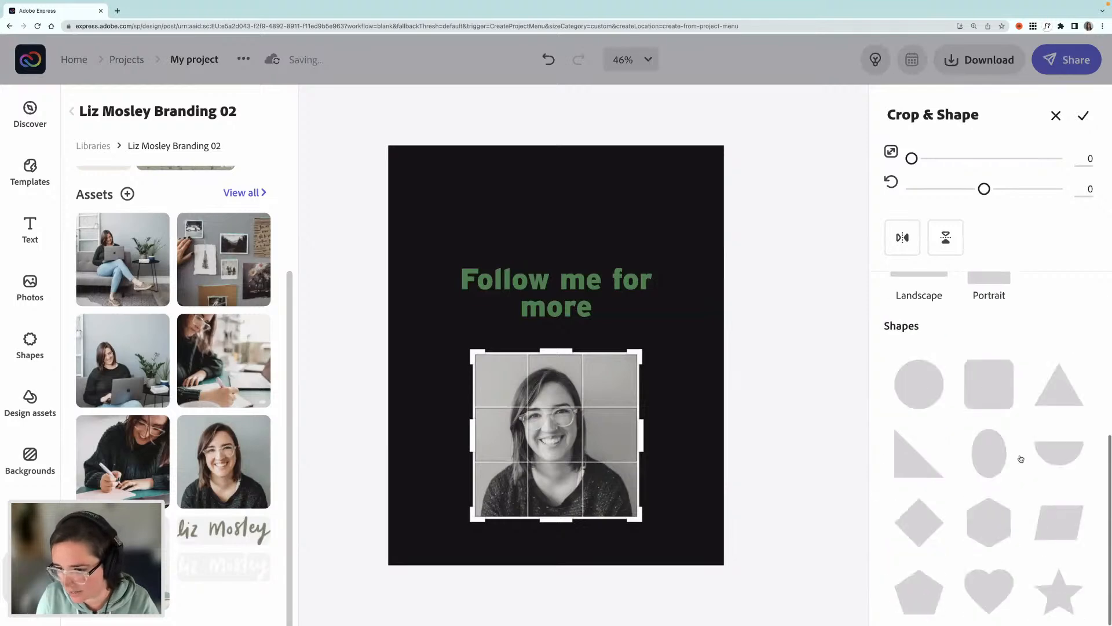
left_click(987, 526)
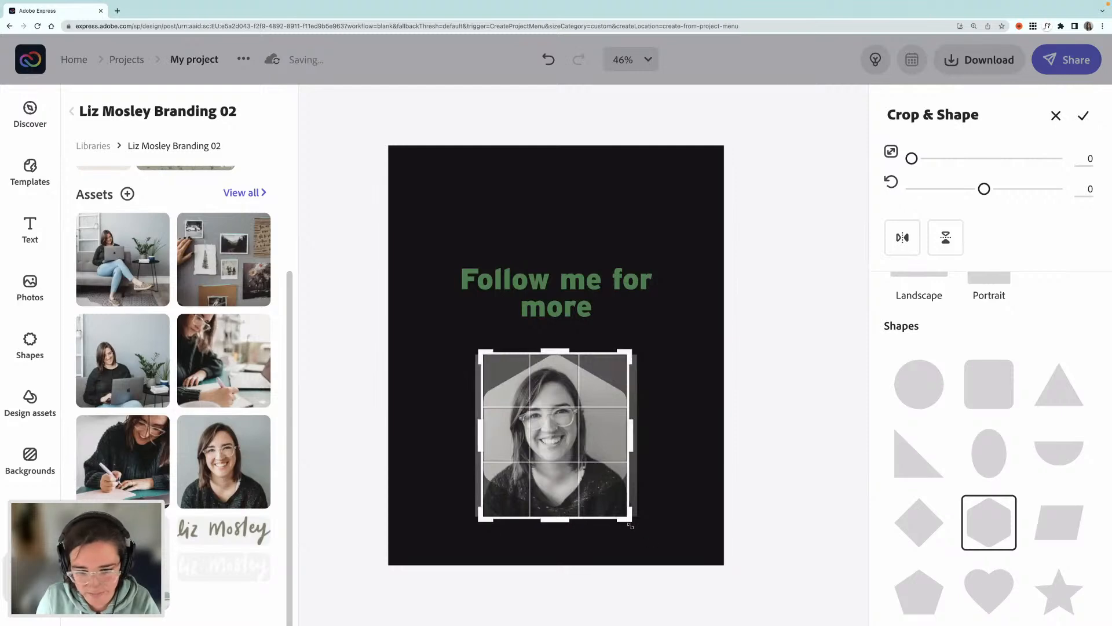
left_click_drag(584, 469, 565, 459)
left_click(336, 444)
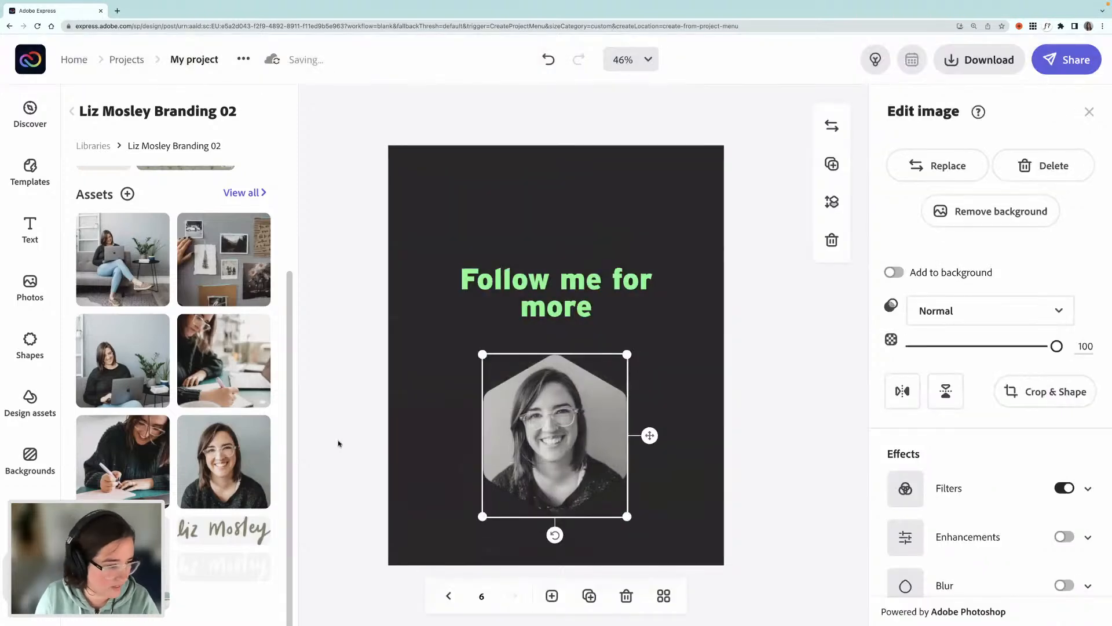
left_click(338, 443)
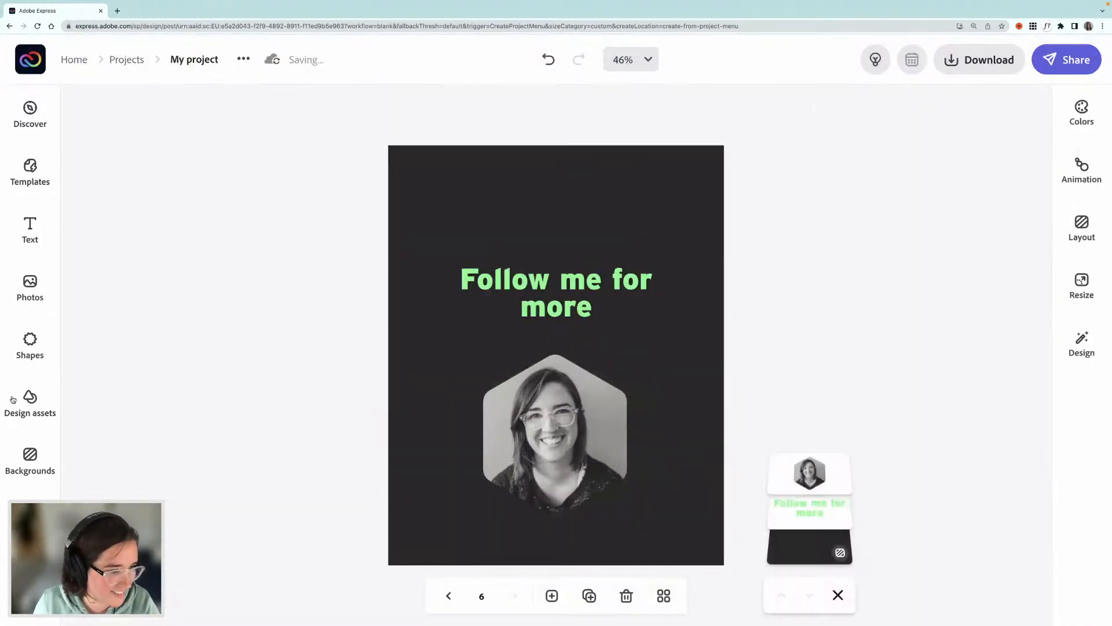
Step: Add the thin orange tape strip, shrink it and tilt it upward to the right across the portrait's lower edge
left_click(30, 400)
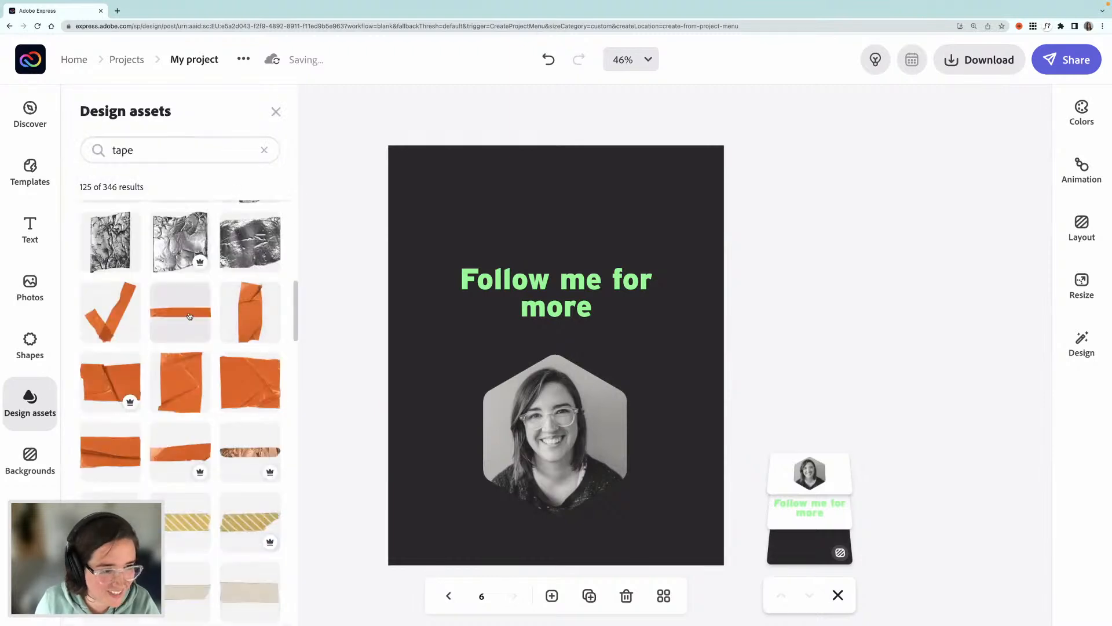
left_click_drag(180, 316, 543, 261)
left_click_drag(579, 227, 583, 502)
left_click(478, 507)
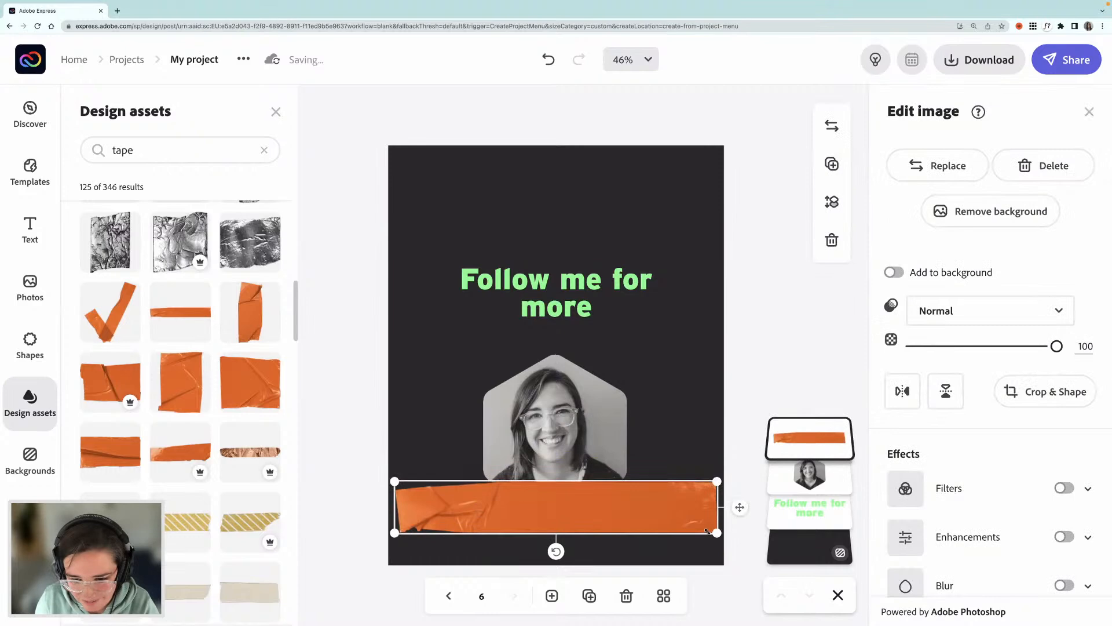
left_click_drag(717, 531, 599, 513)
left_click_drag(556, 544, 572, 502)
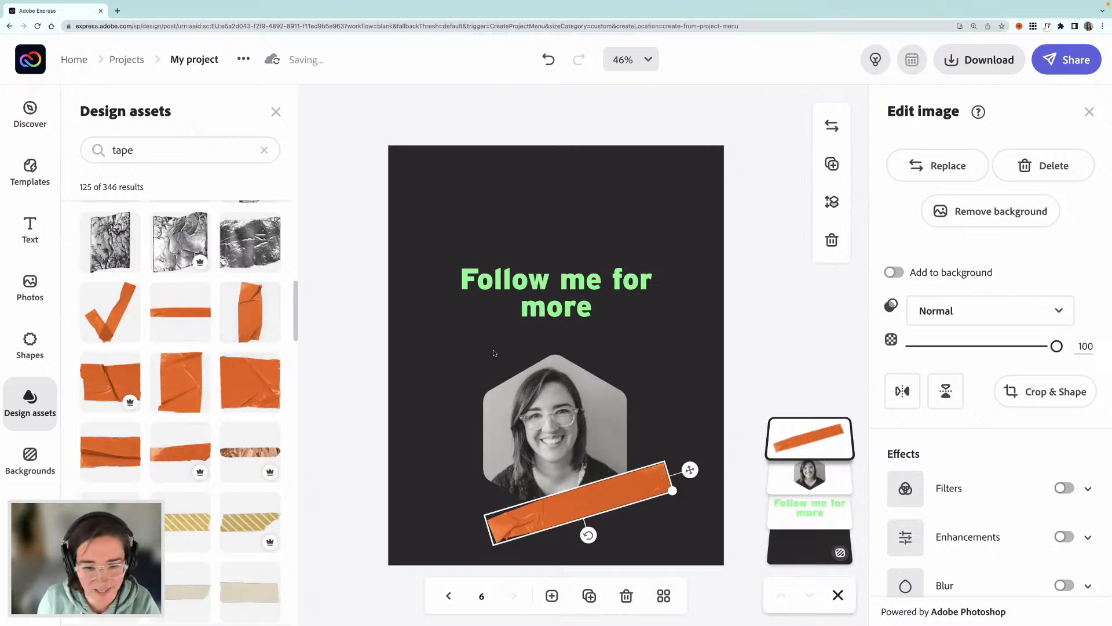
Step: Add a wider torn orange tape piece, shrink it and tuck it partly off the page's upper-right corner
left_click(419, 254)
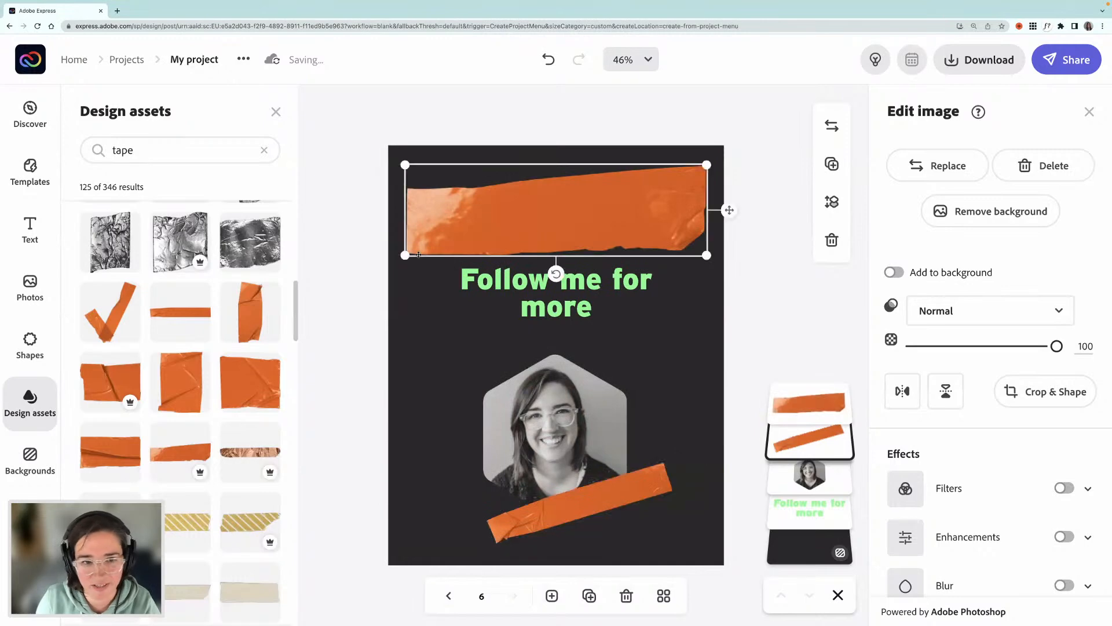
left_click_drag(418, 254, 547, 216)
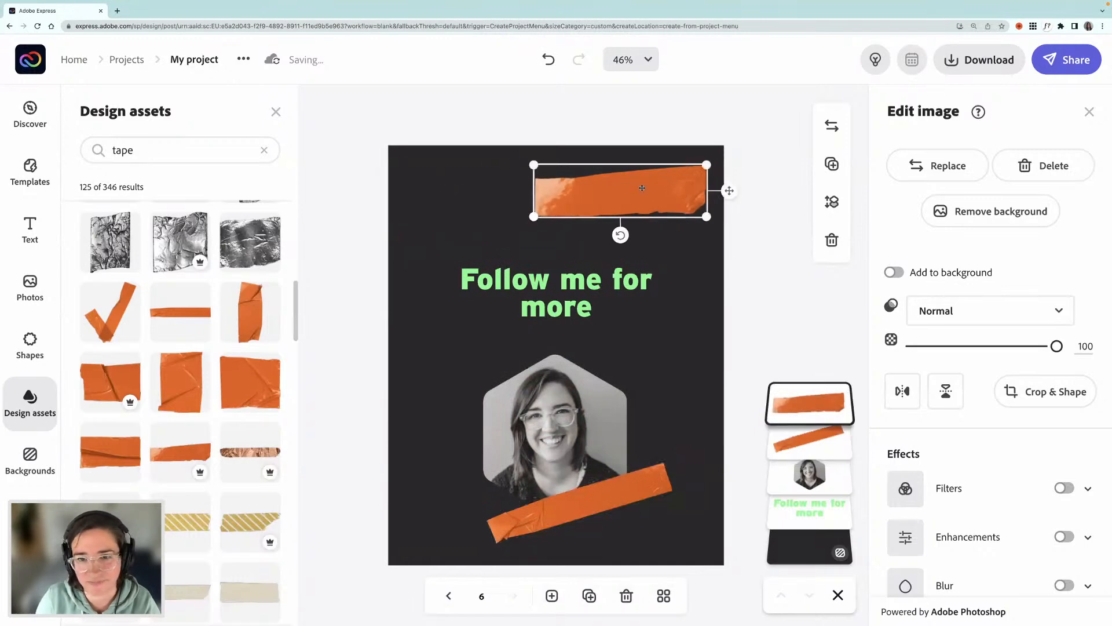
left_click_drag(642, 188, 687, 151)
left_click(764, 260)
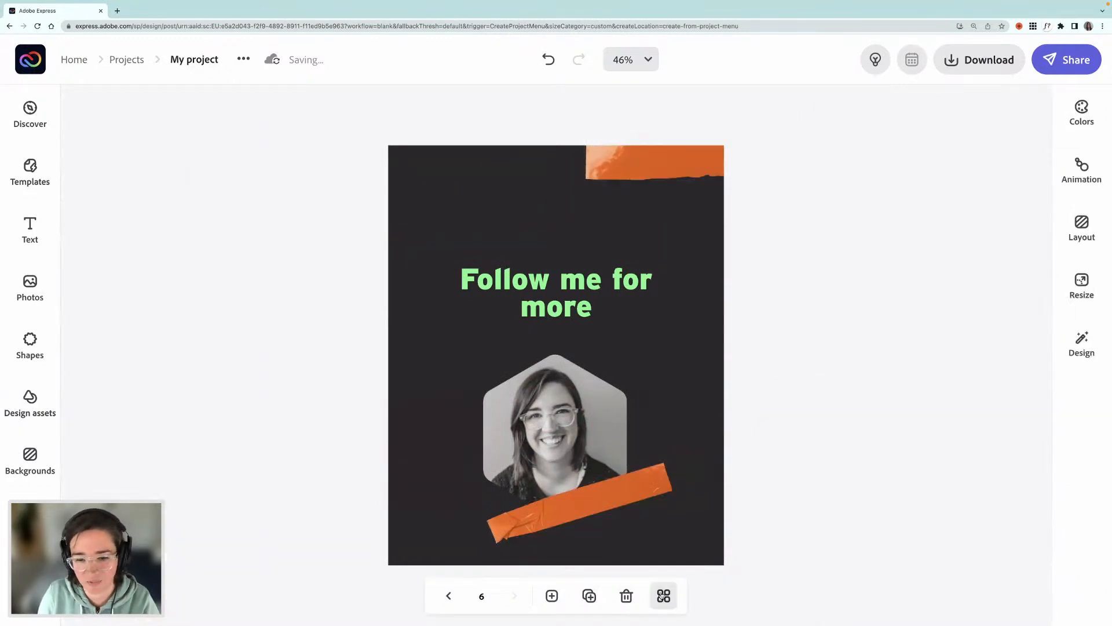
Step: Review all the carousel pages together in the grid overview and return to the closing page
left_click(664, 595)
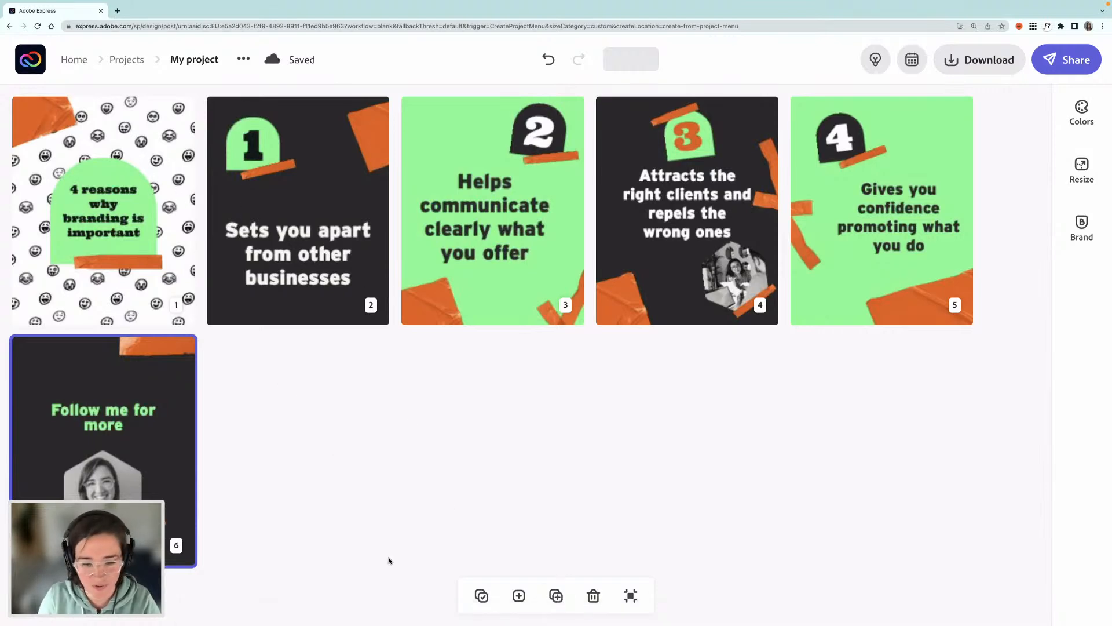
left_click(631, 595)
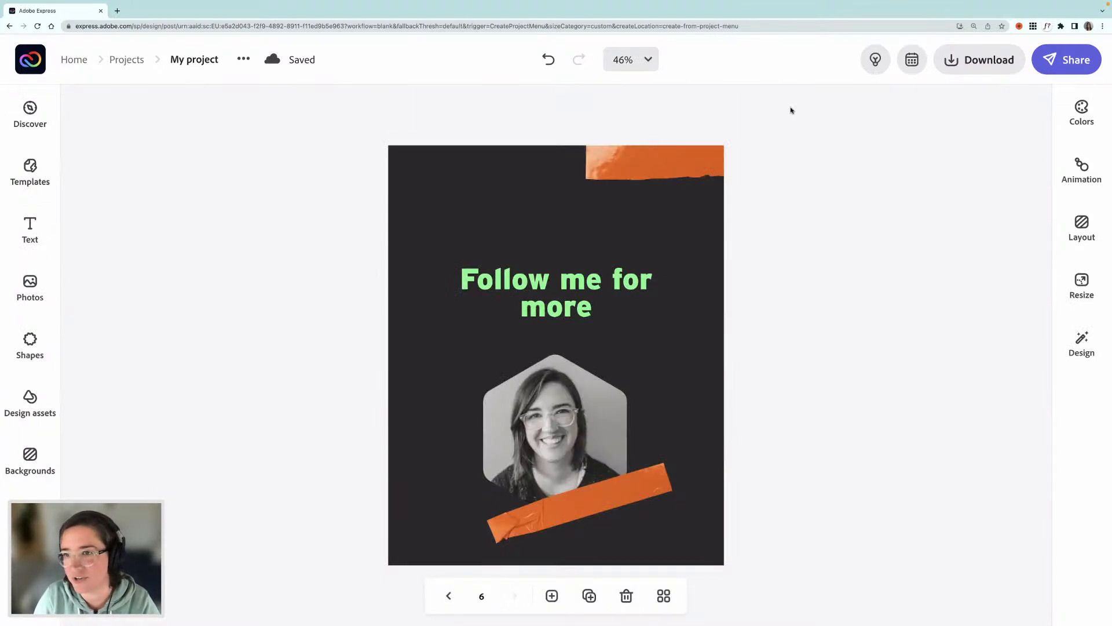
Step: Examine the post scheduler's calendar and its social channel connections, and return to the carousel design without scheduling a post
left_click(912, 70)
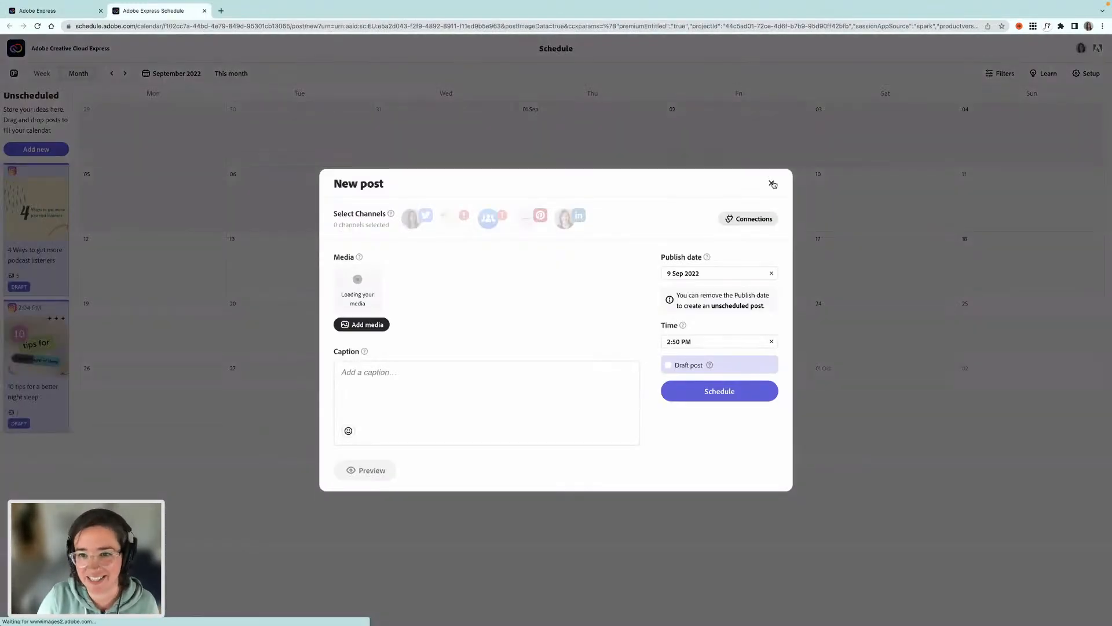
left_click(772, 184)
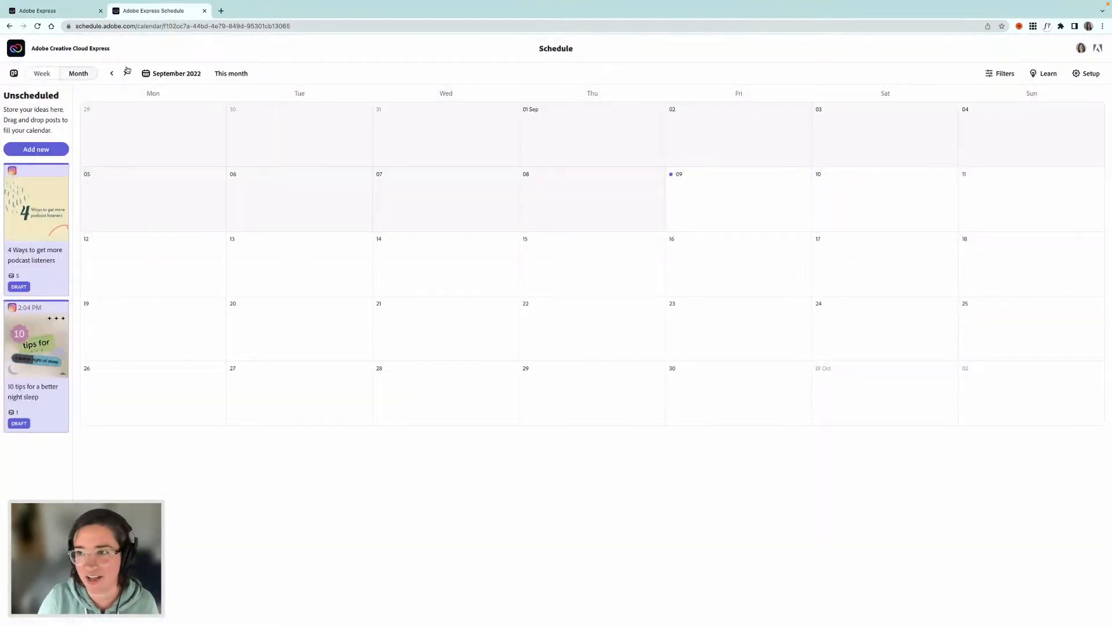
left_click(1096, 74)
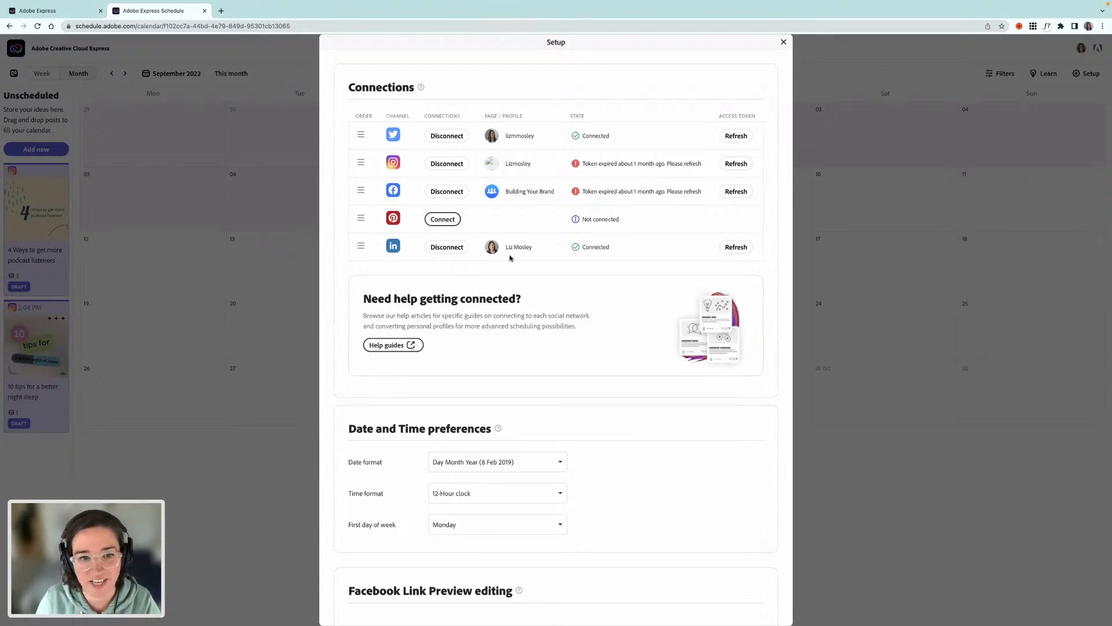
left_click(868, 467)
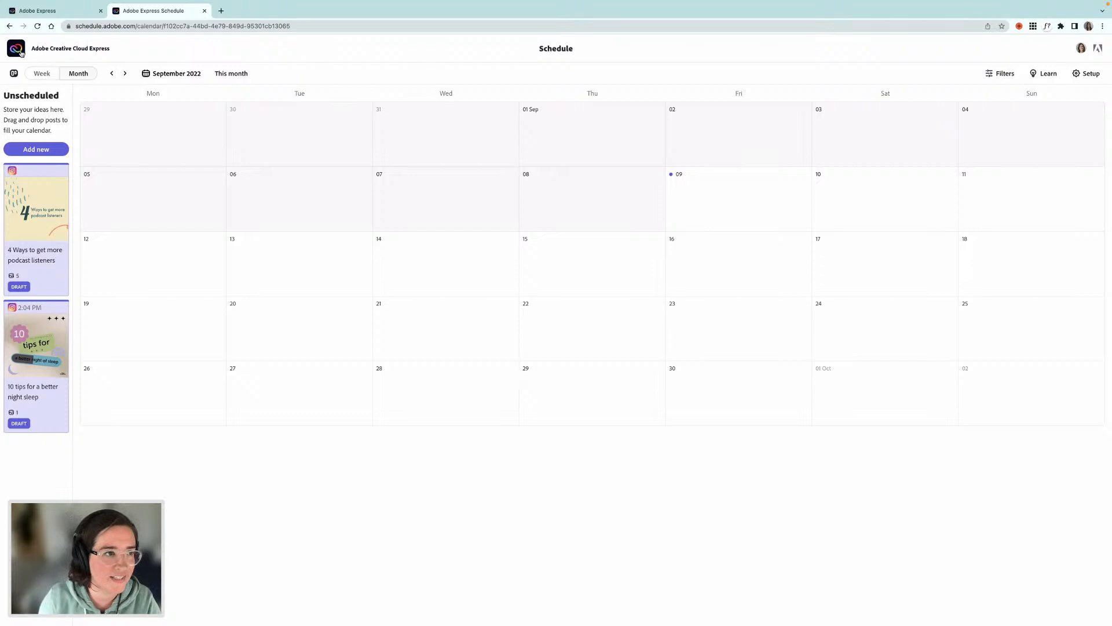
left_click(55, 10)
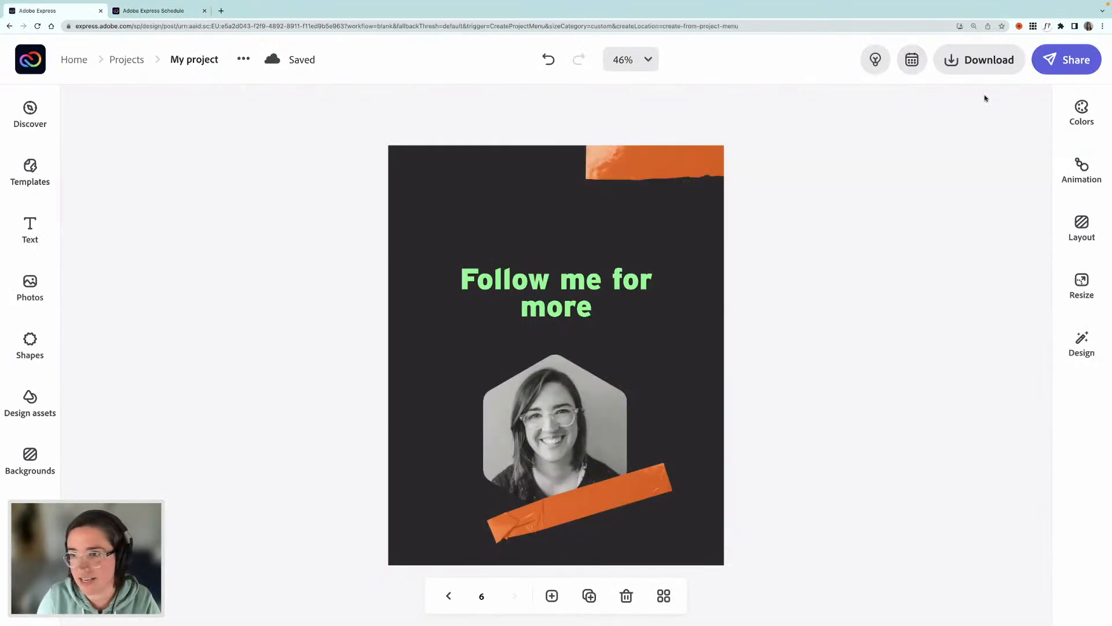
Step: Download all pages of the carousel as JPG files
left_click(998, 68)
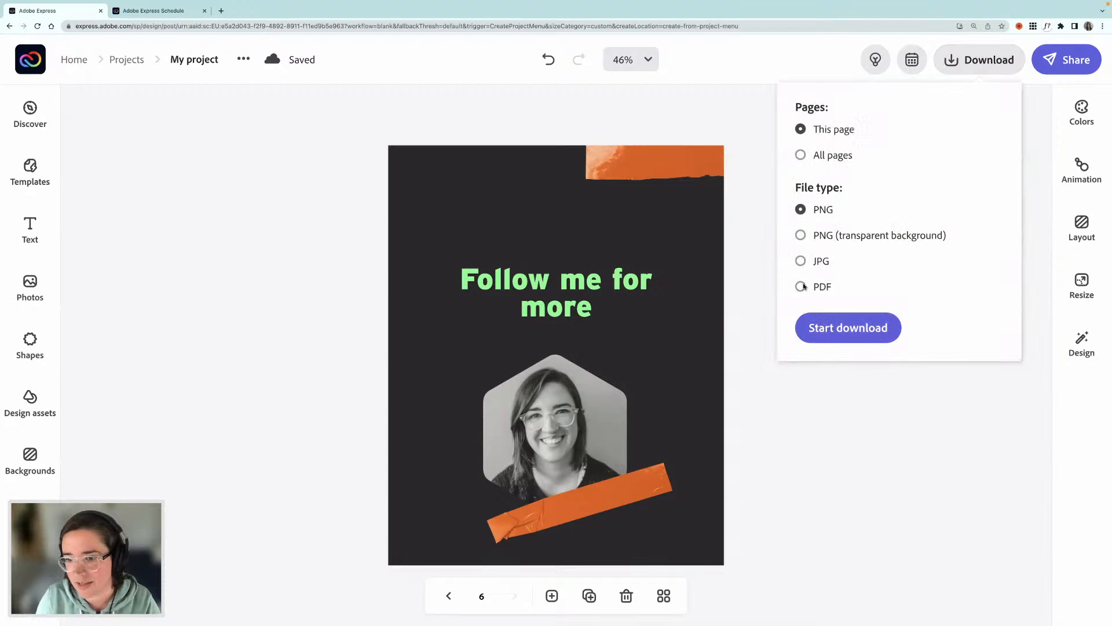
left_click(800, 262)
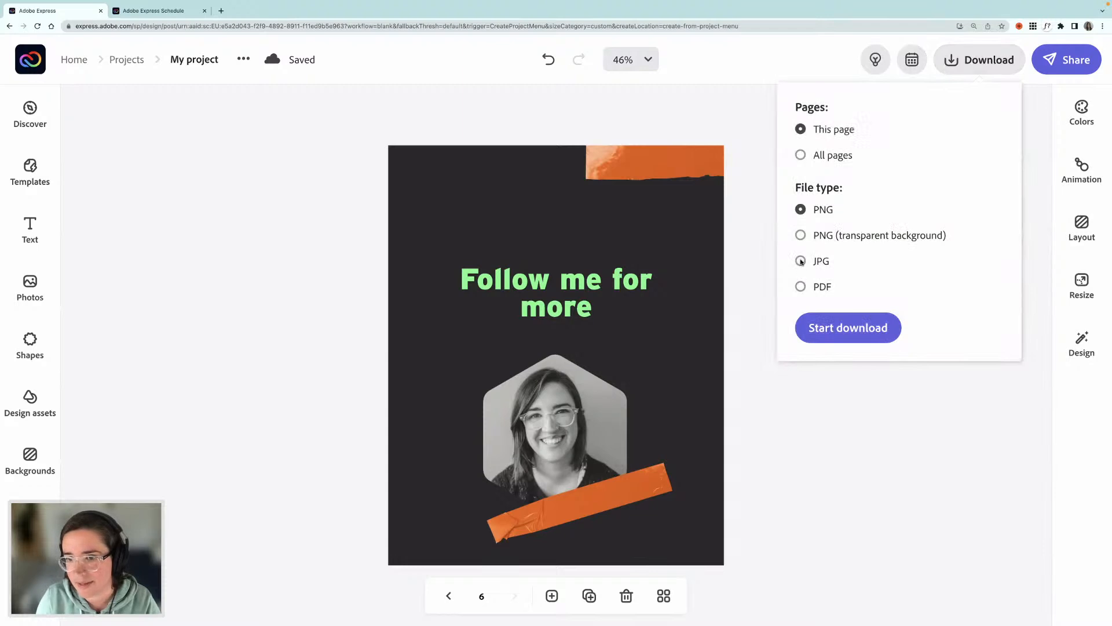
left_click(801, 155)
left_click(846, 328)
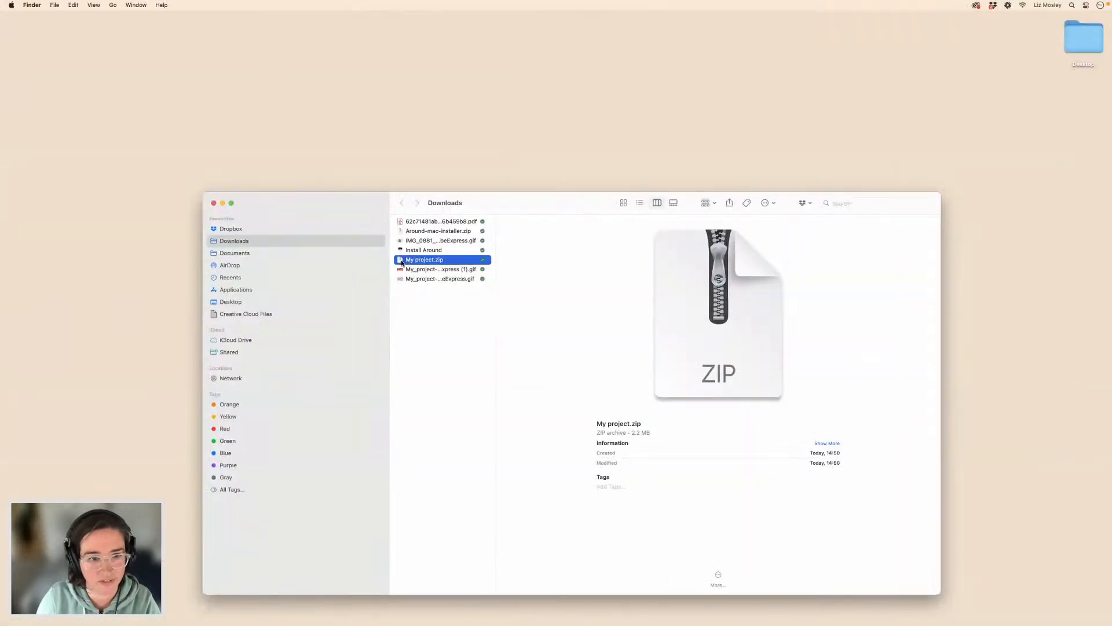
Step: Extract My project.zip in the Downloads folder and switch back to the carousel design in Chrome
double_click(401, 263)
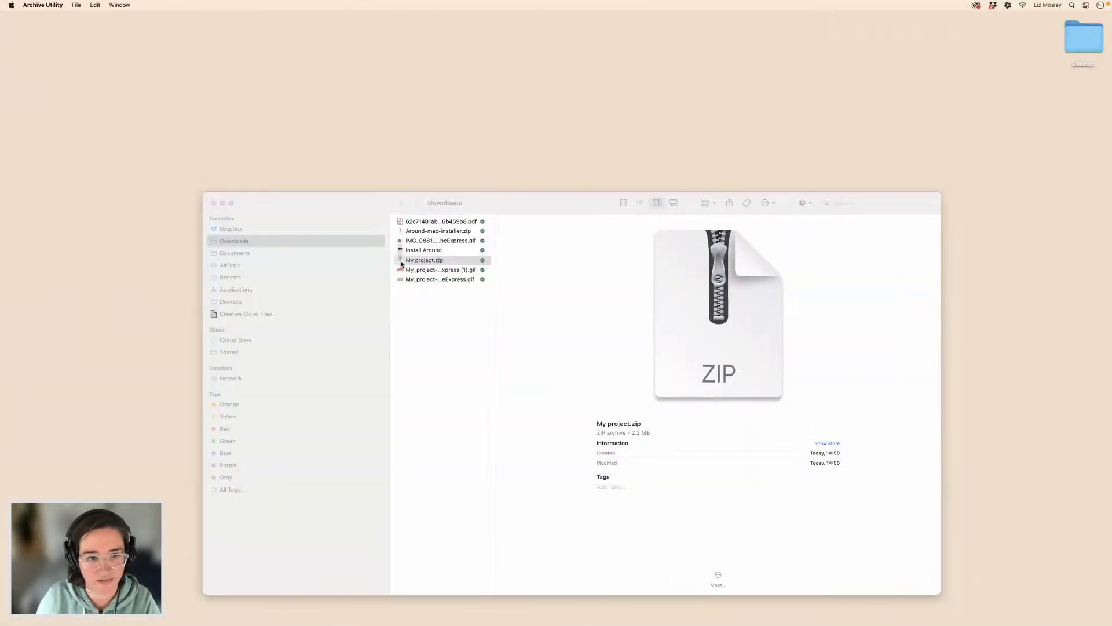
left_click(214, 203)
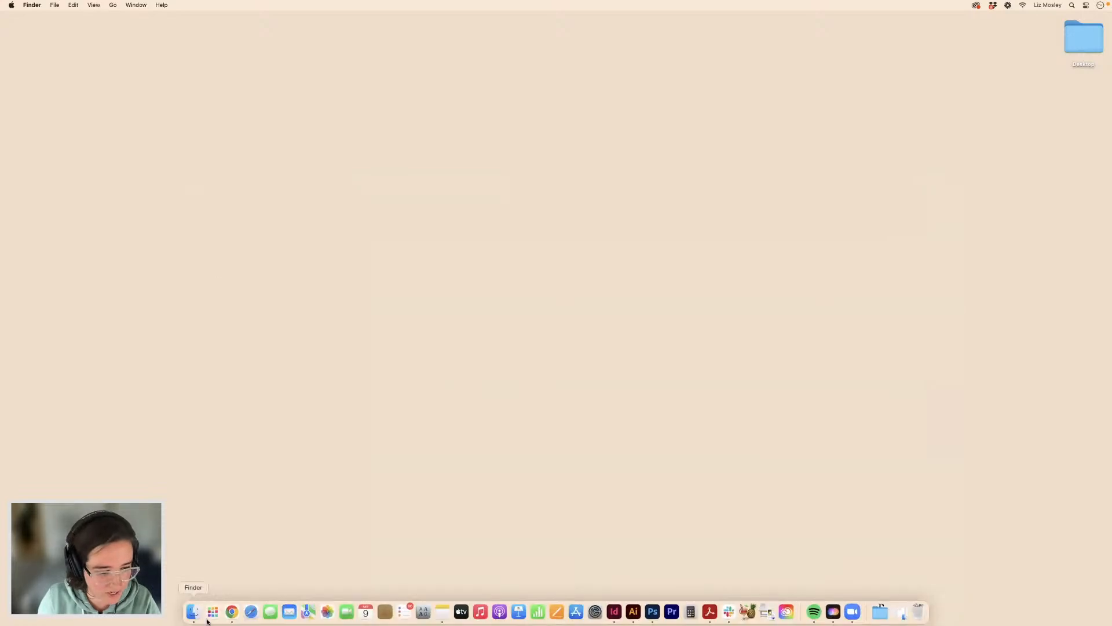
left_click(231, 612)
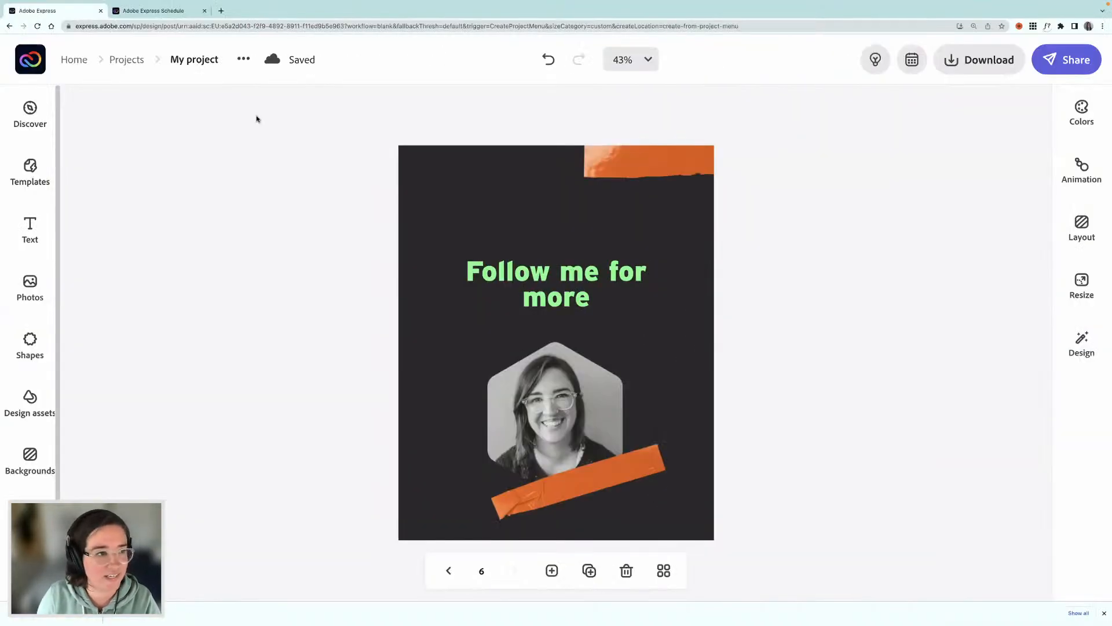
Step: Start a scheduler post from the design and upload My project-1.jpg to My project-5.jpg from the downloaded My project folder as media
left_click(910, 65)
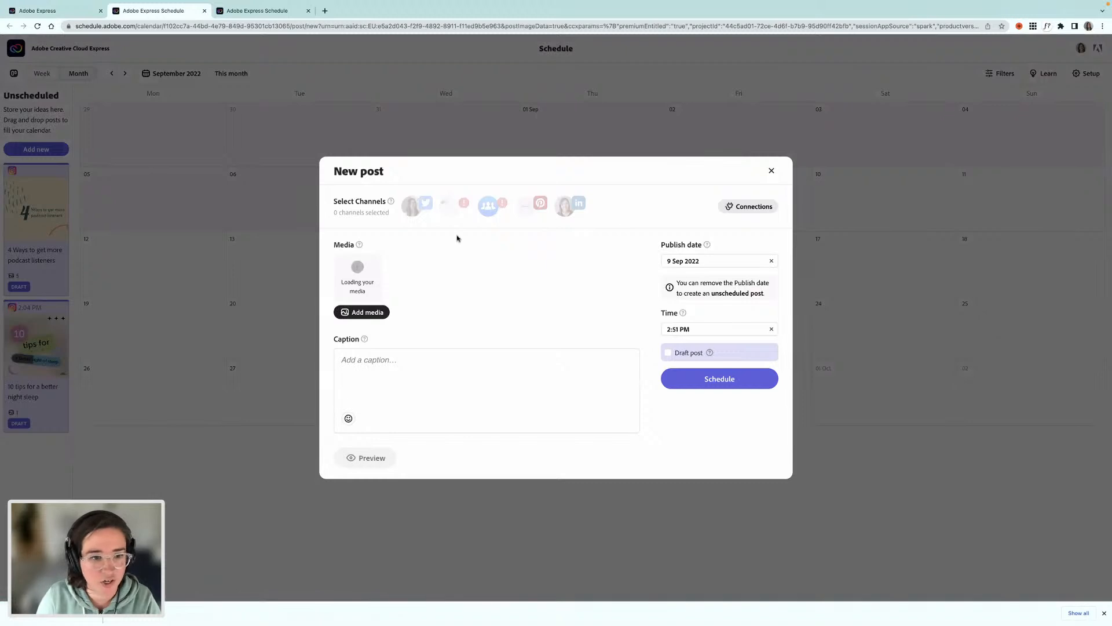
left_click(364, 313)
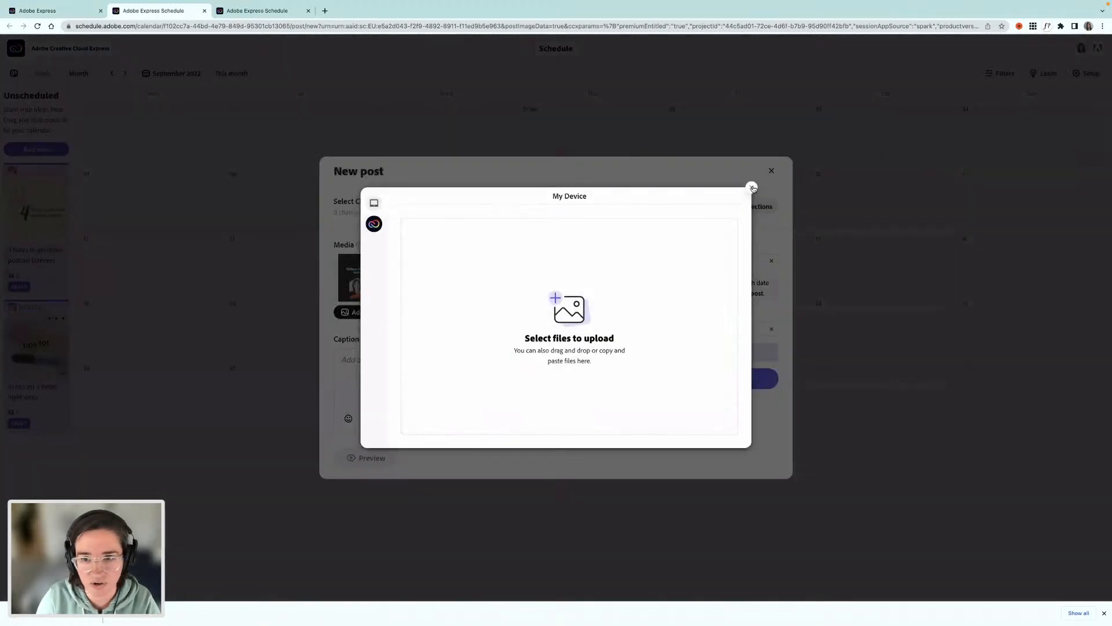
key("Escape")
left_click(369, 317)
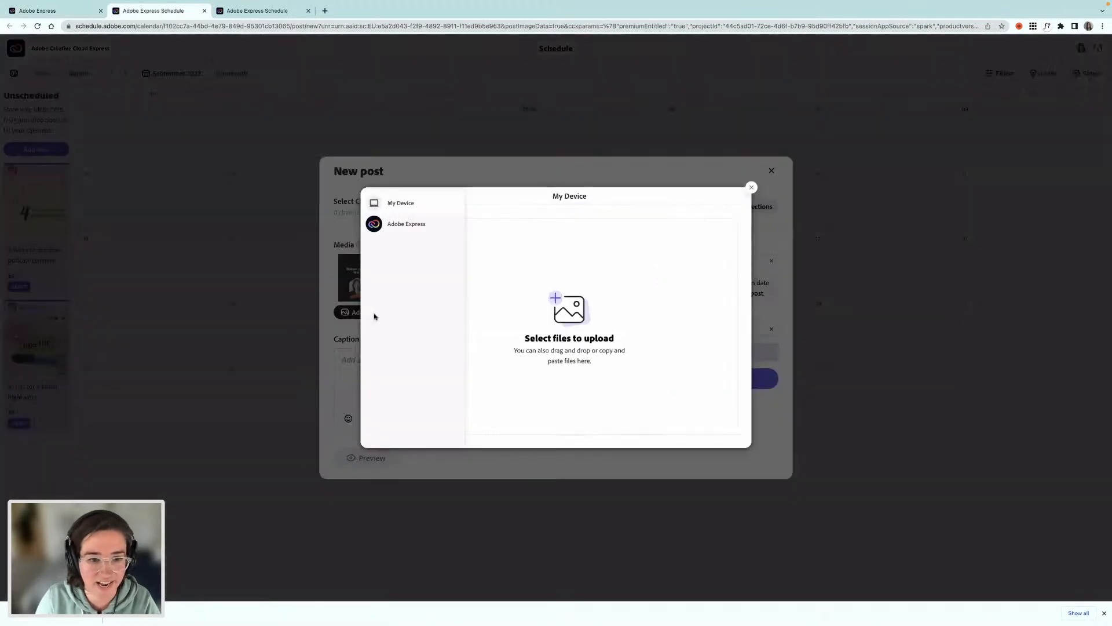
left_click(571, 314)
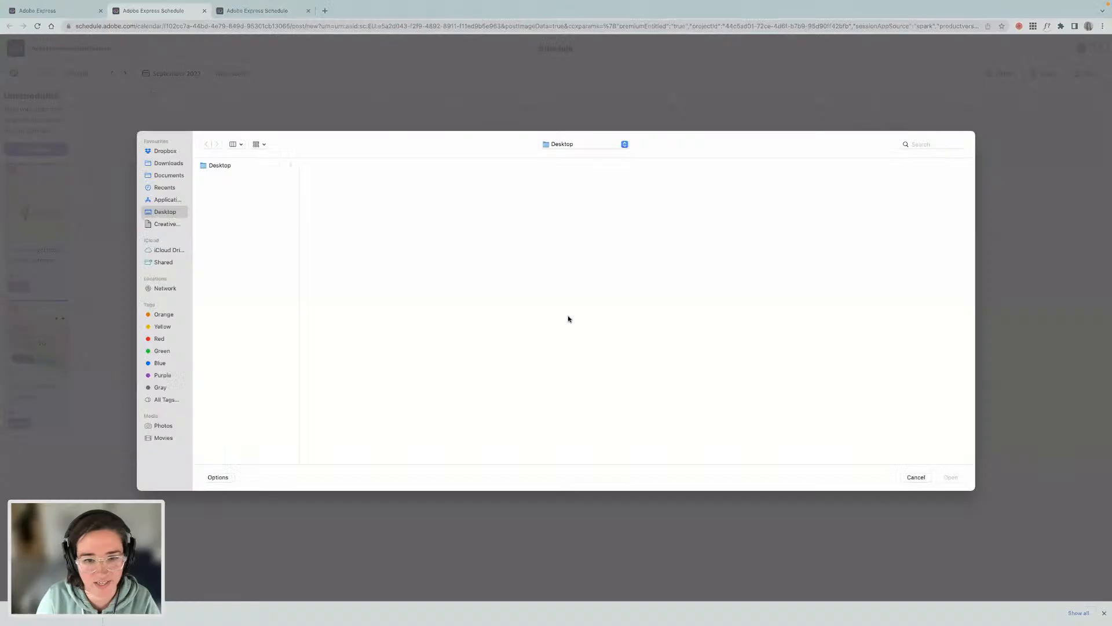
left_click(166, 167)
left_click(236, 206)
left_click(322, 168)
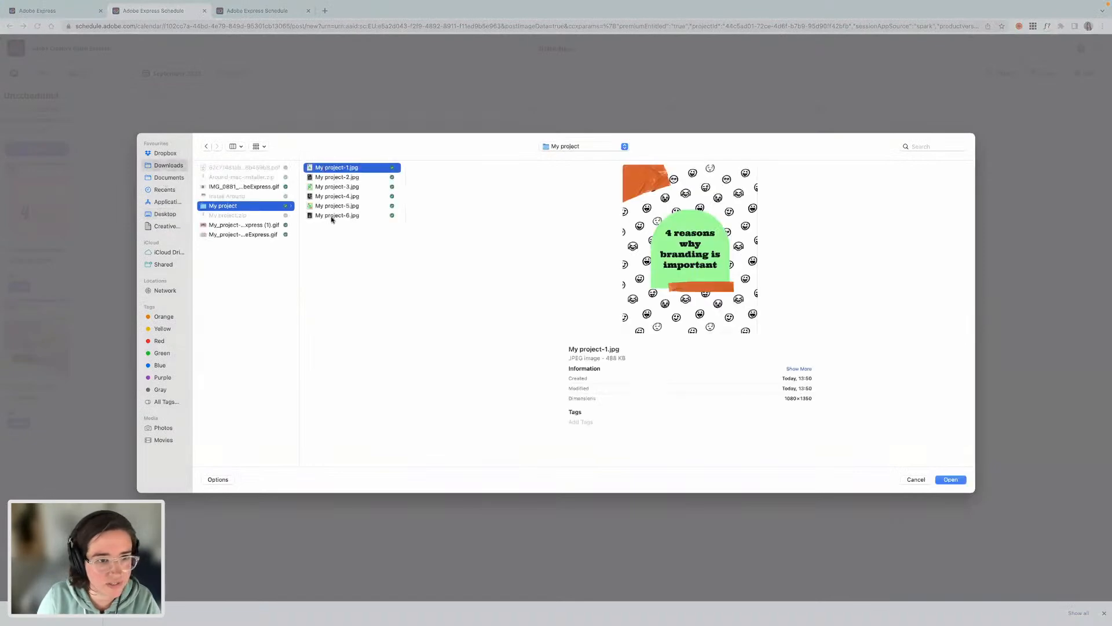
left_click(333, 206, "shift")
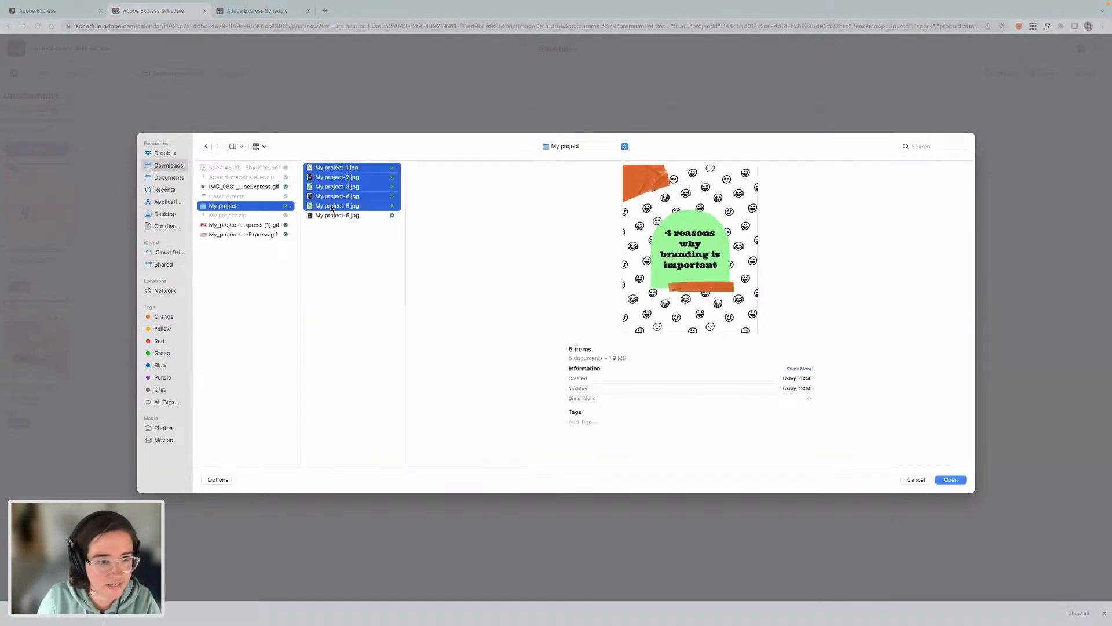
left_click(944, 480)
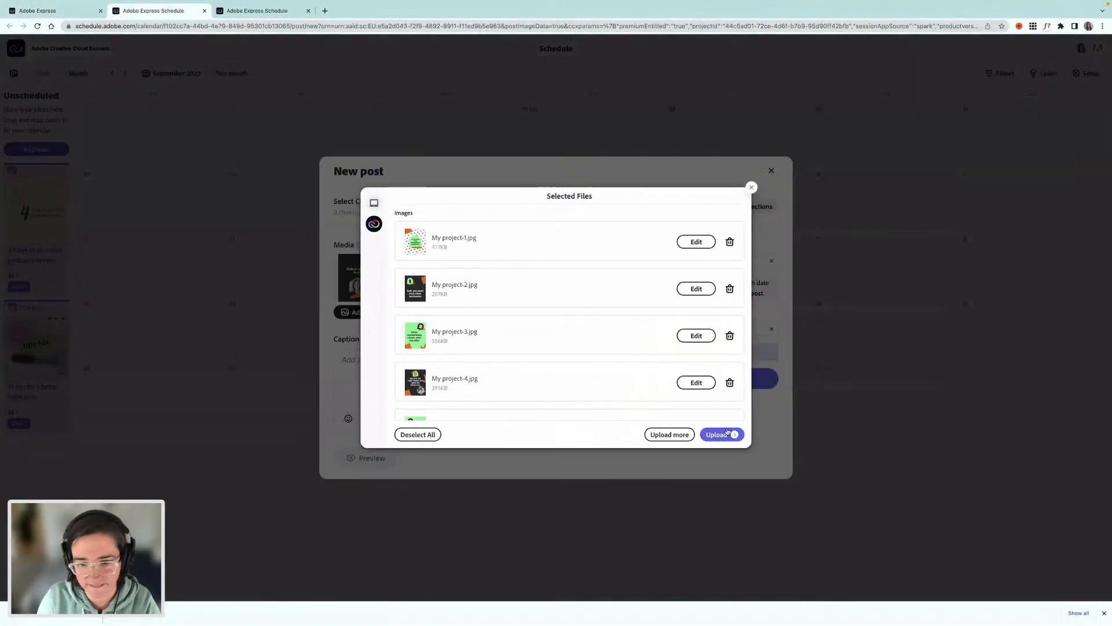
left_click(722, 436)
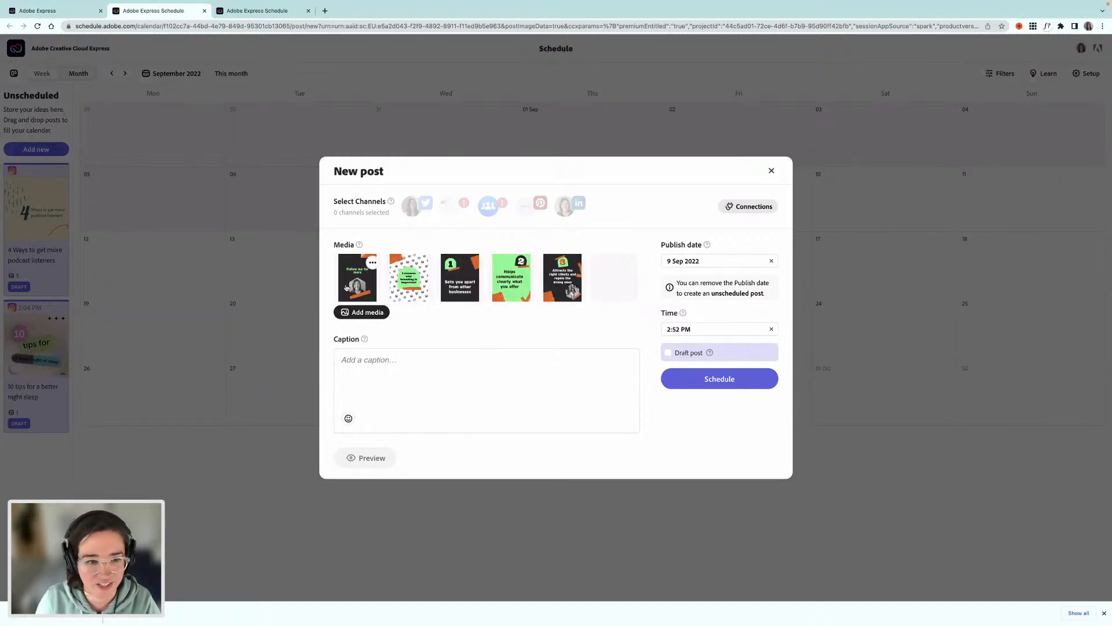
Step: Move the "Follow me for more" image to the end of the post's media and select the LinkedIn channel
left_click_drag(350, 288, 620, 289)
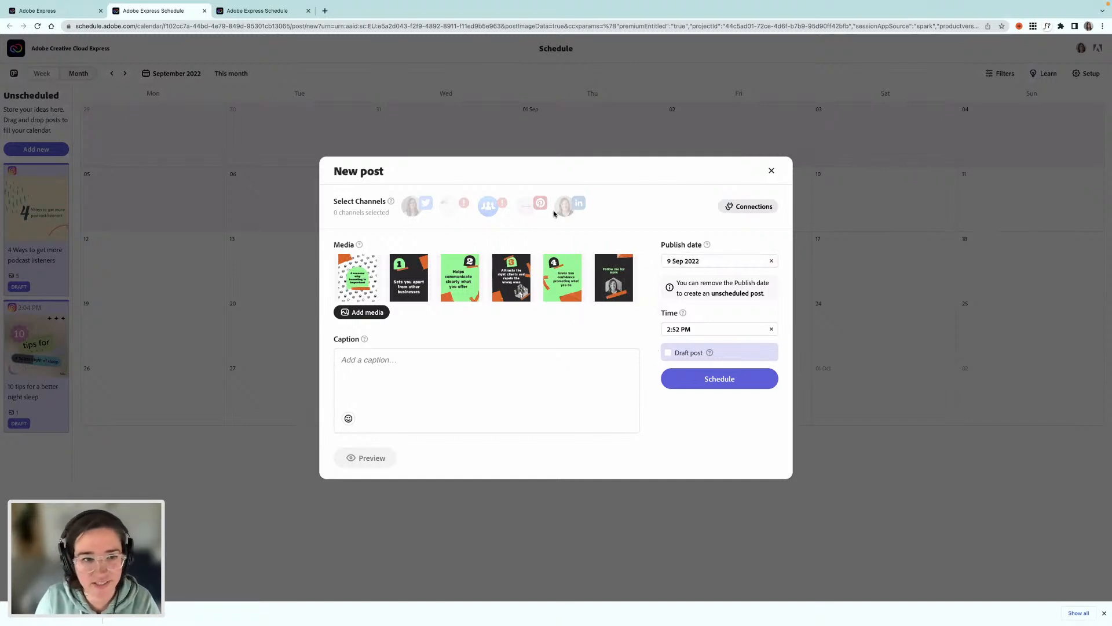
left_click(564, 212)
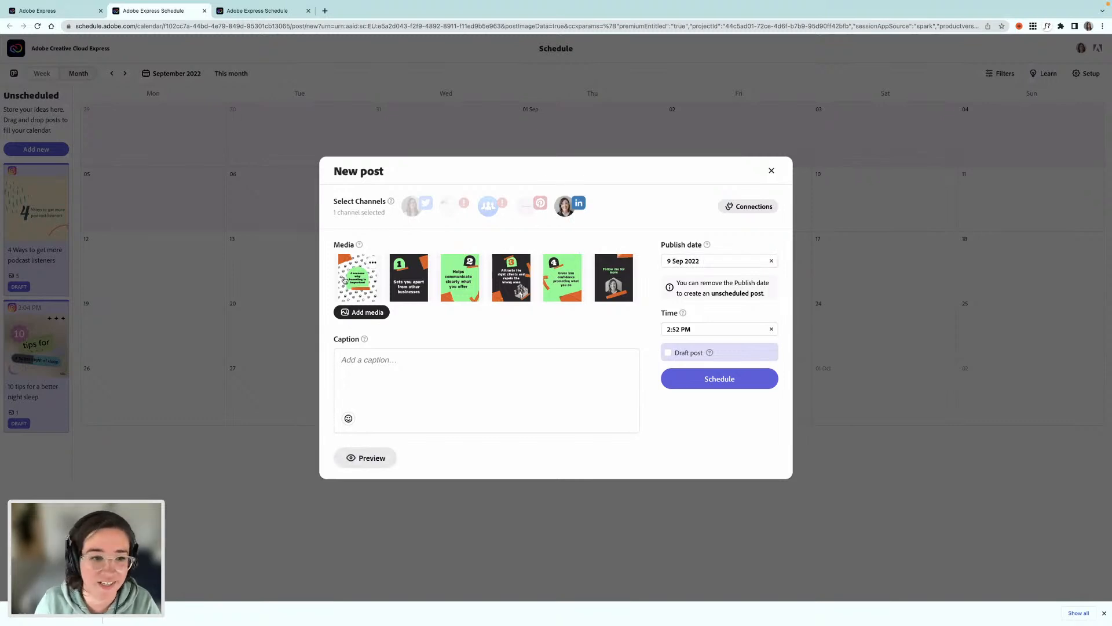
mouse_move(480, 285)
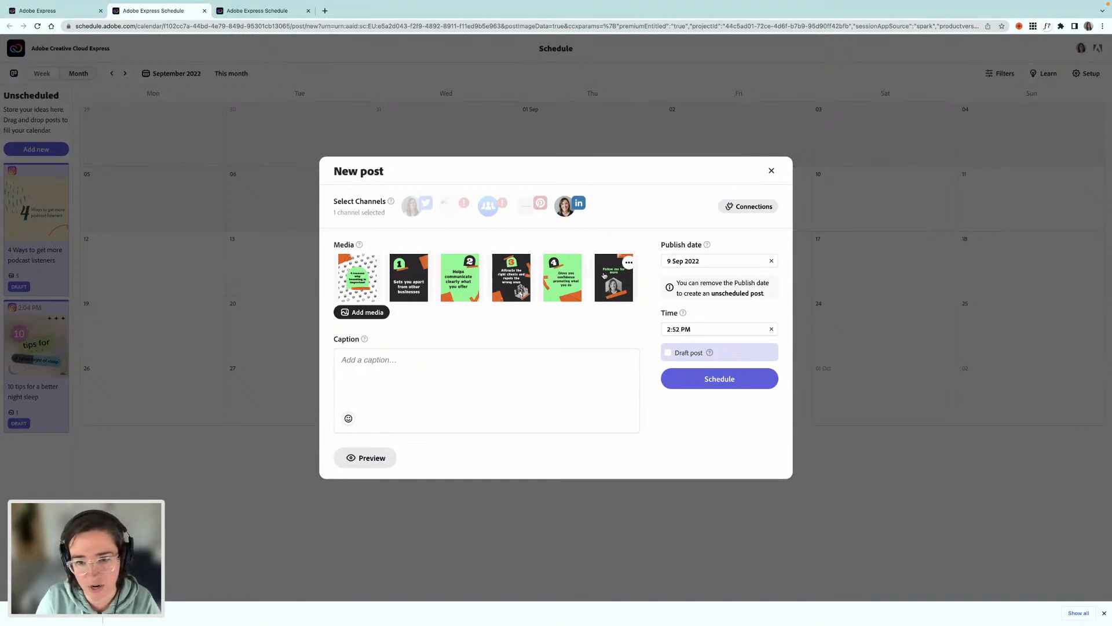
Step: Add the post as a draft and move it from 9 September in the calendar to the unscheduled posts
left_click(588, 393)
left_click(667, 353)
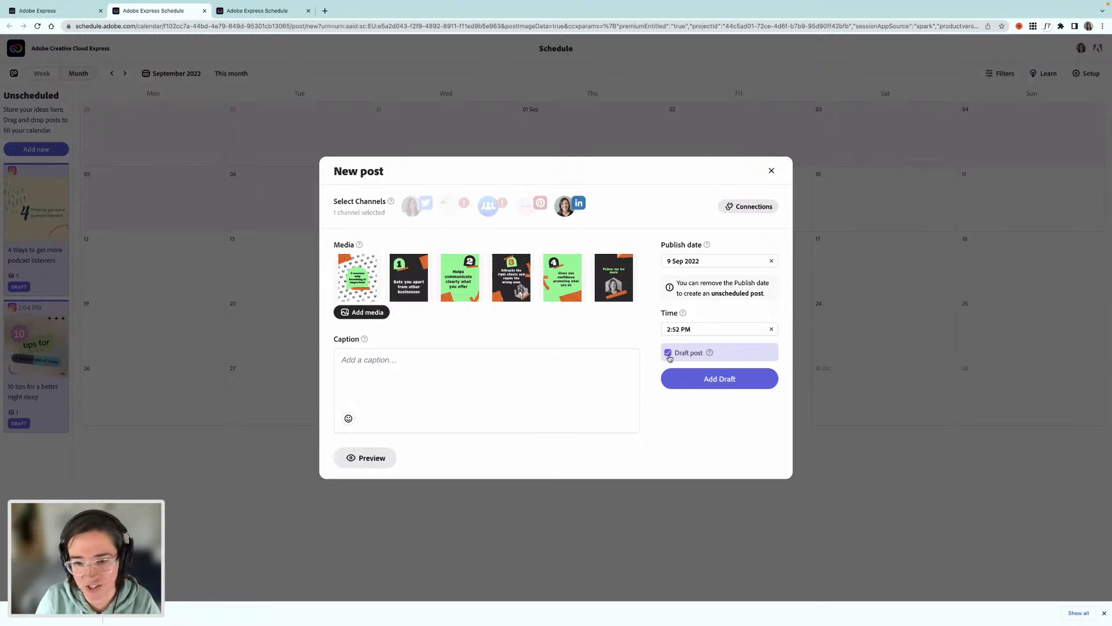
left_click(722, 381)
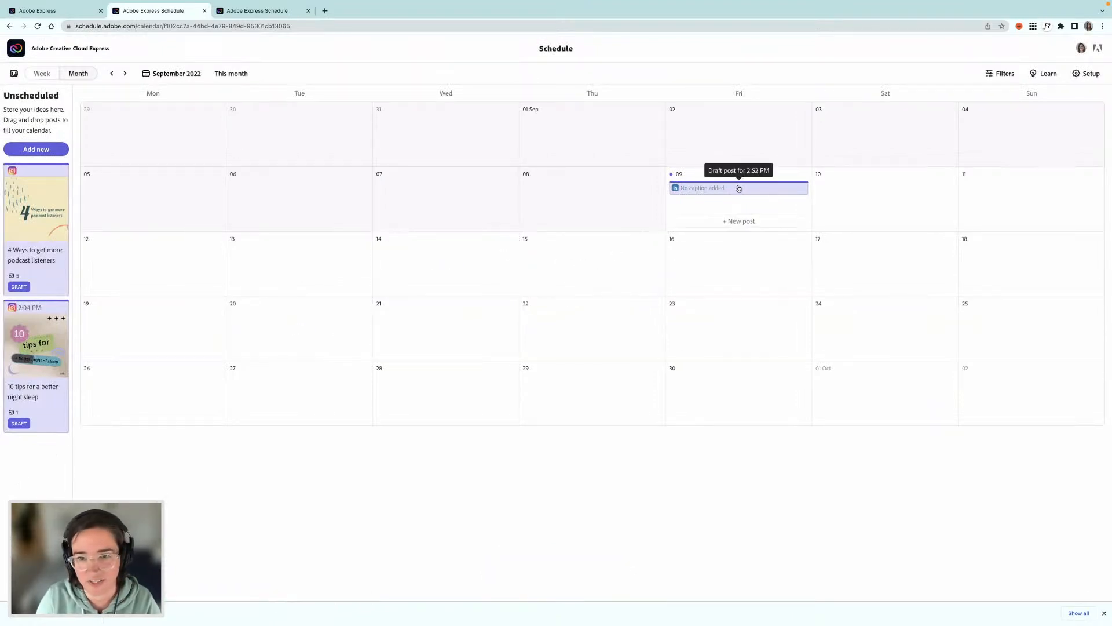
left_click_drag(737, 187, 40, 484)
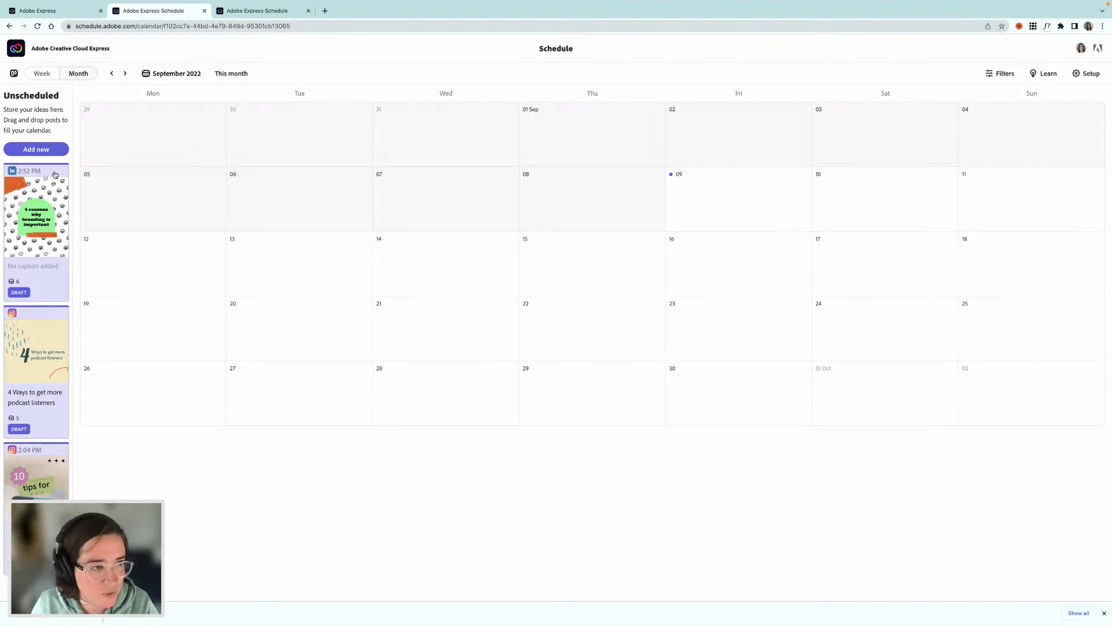
Step: Return to the carousel design and look over all its pages in the grid overview
left_click(57, 14)
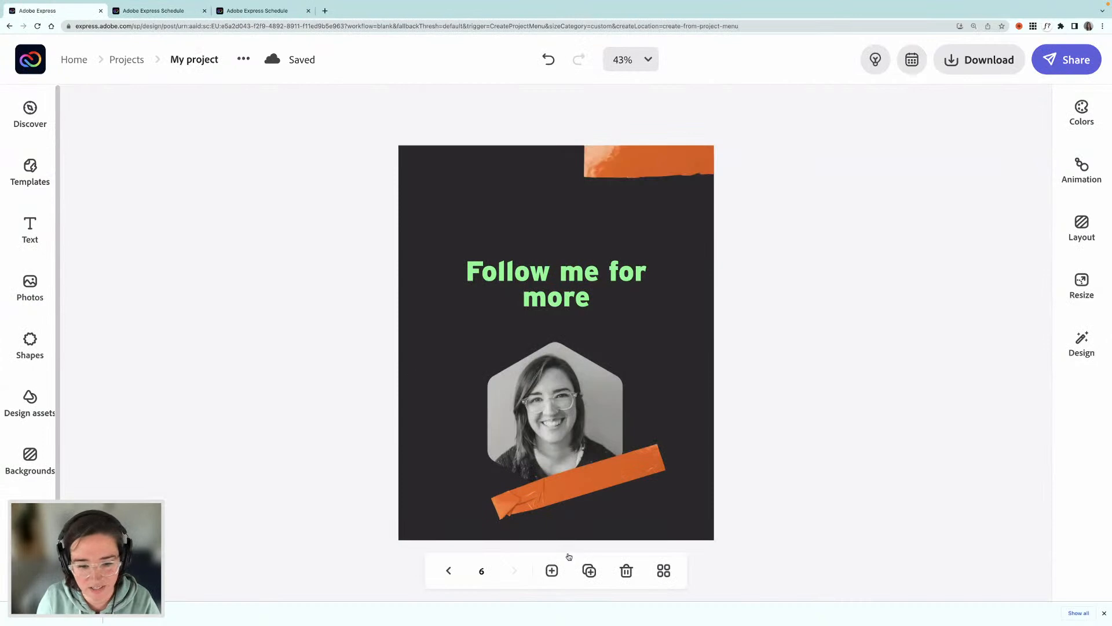
left_click(664, 570)
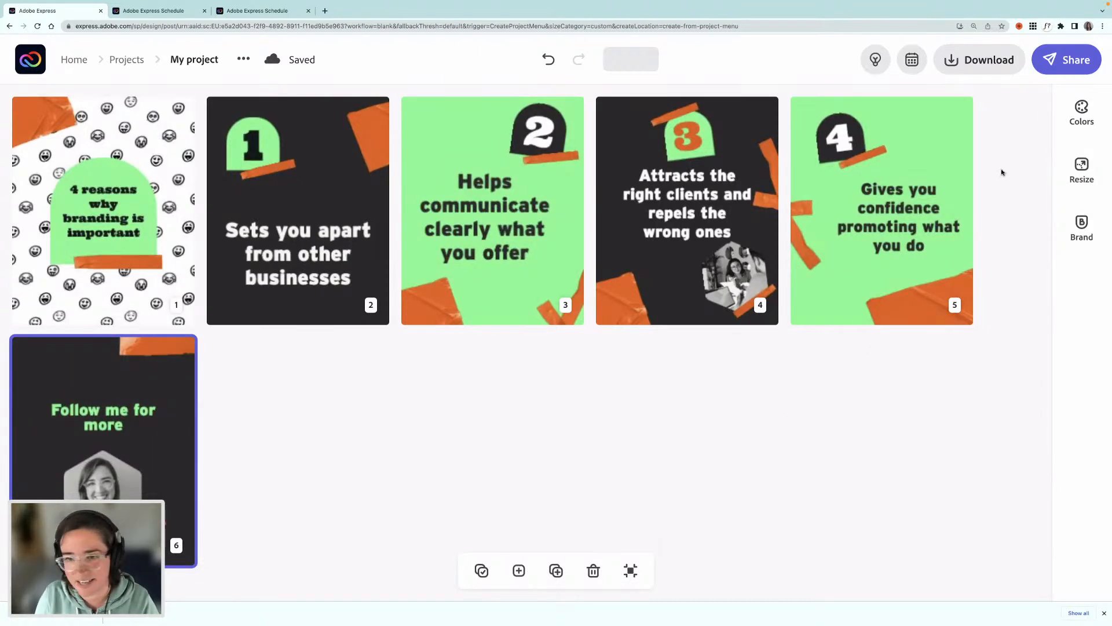
mouse_move(839, 295)
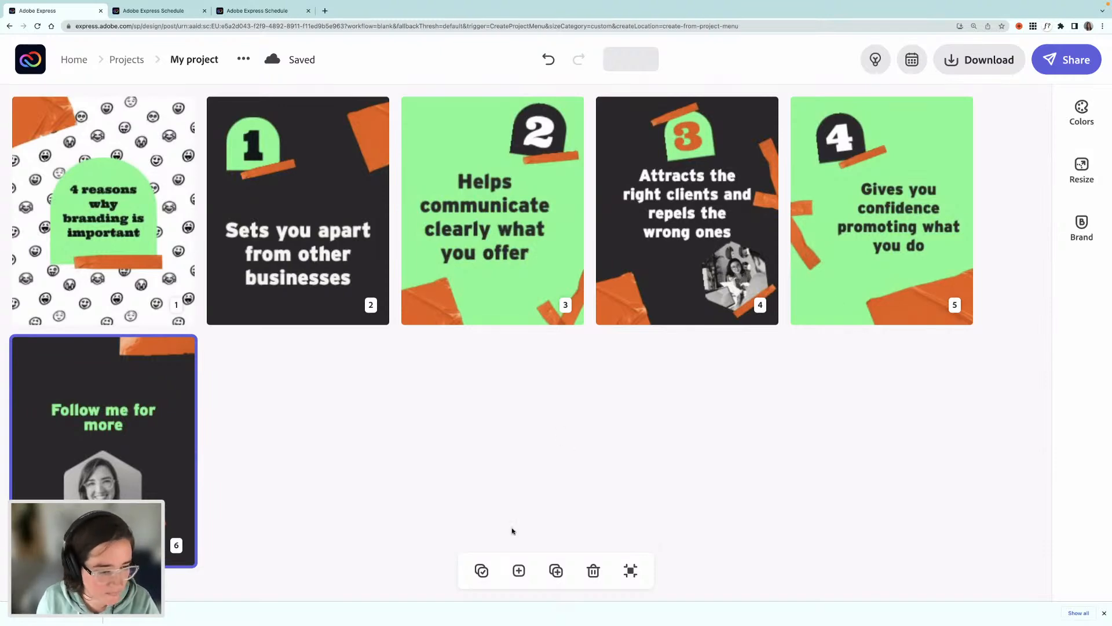
mouse_move(225, 219)
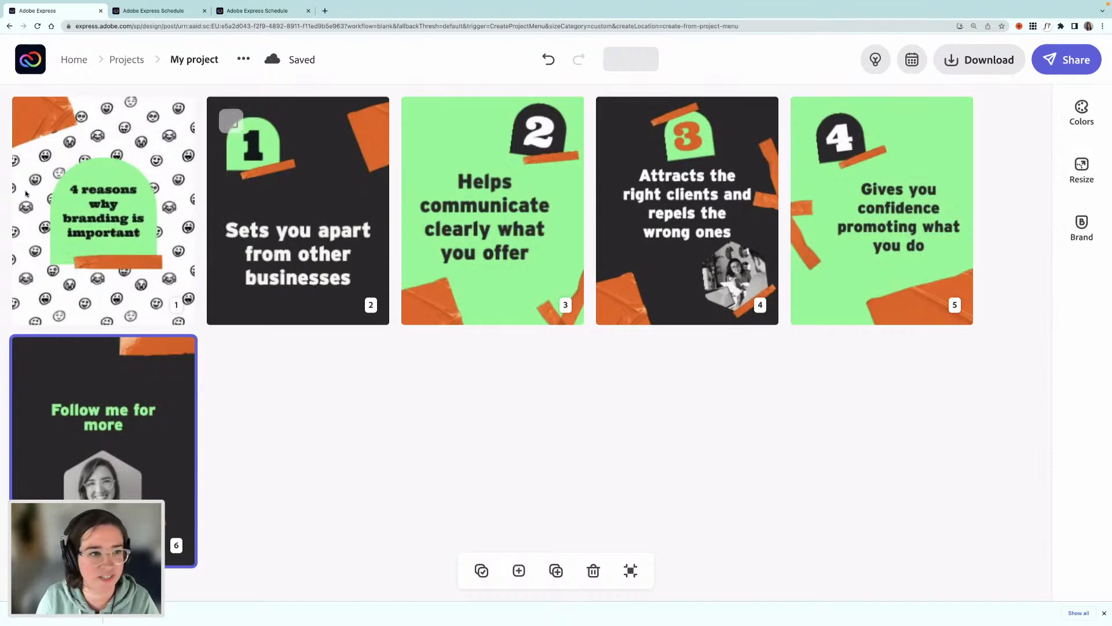
mouse_move(139, 272)
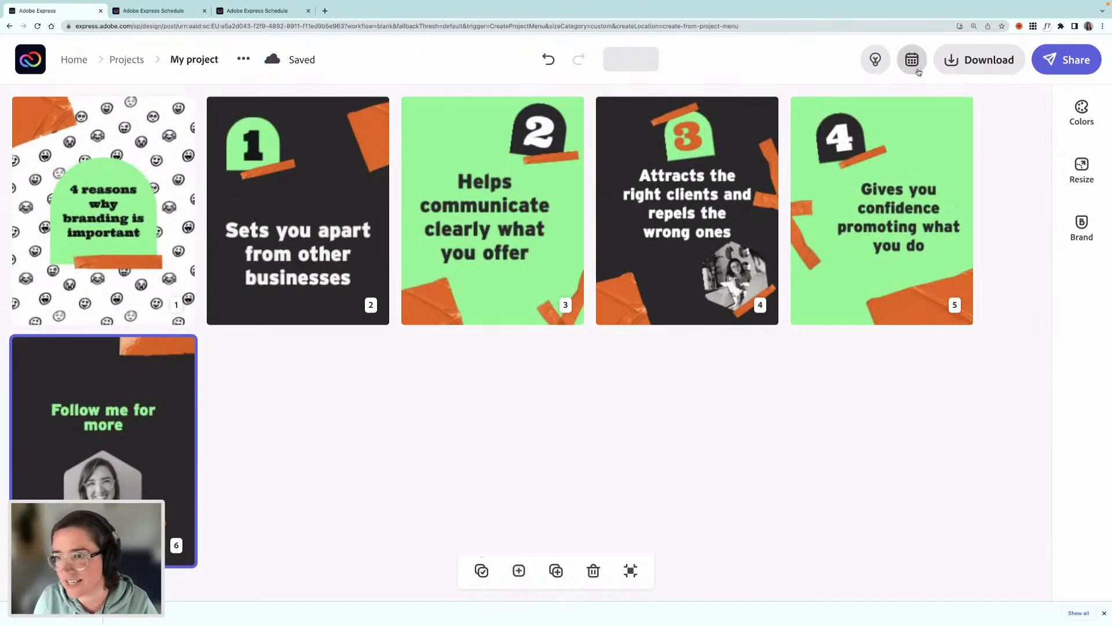
Step: Try to download all pages of the carousel as a PDF
left_click(979, 59)
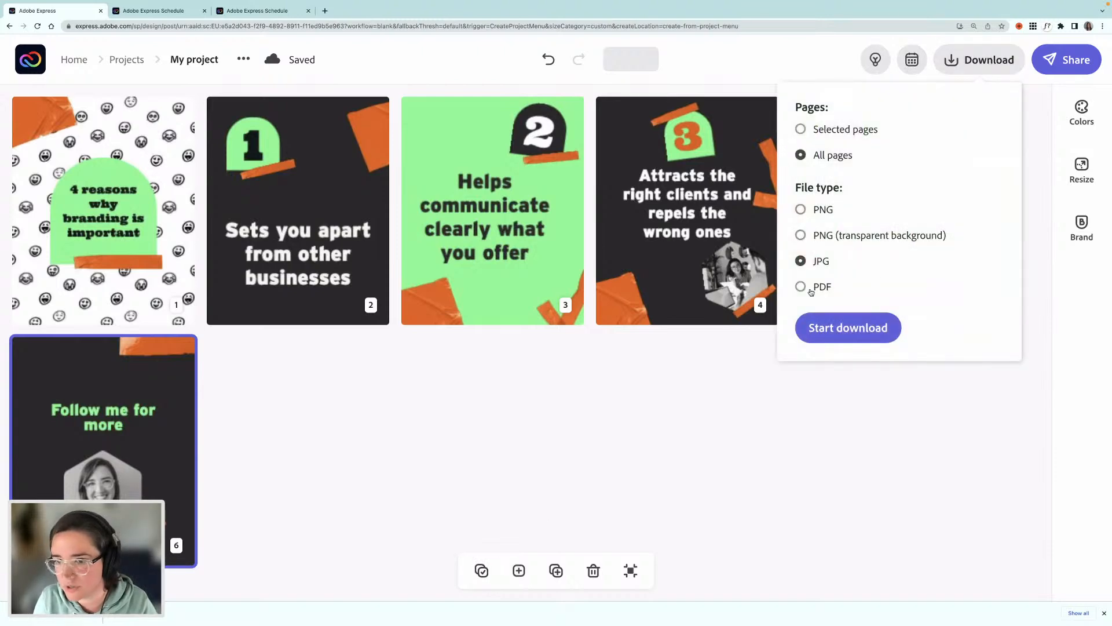
left_click(800, 286)
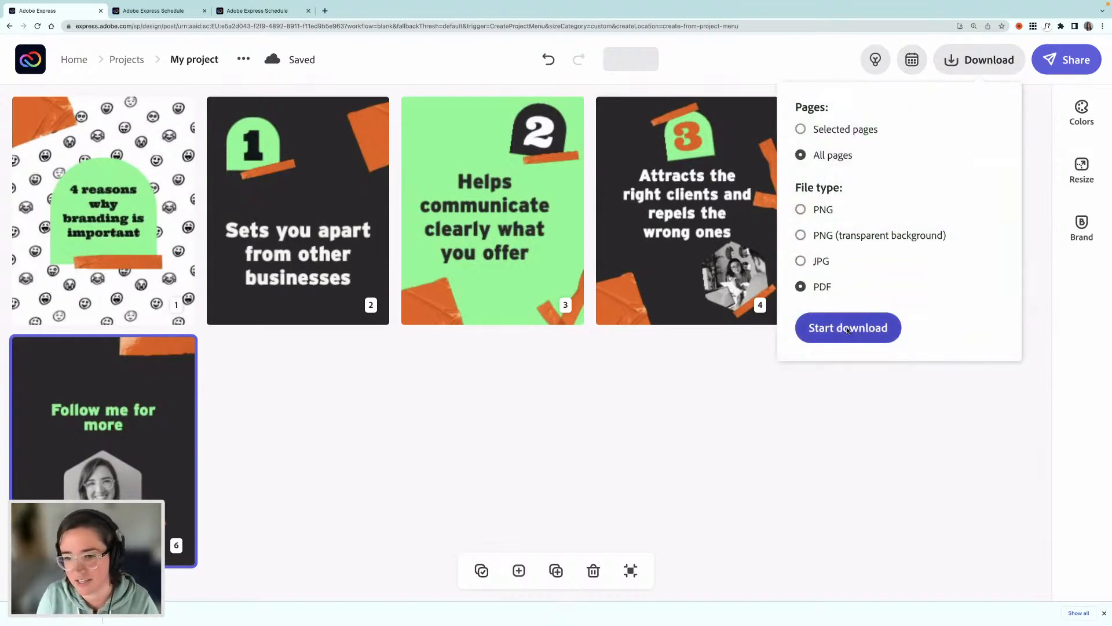
left_click(847, 328)
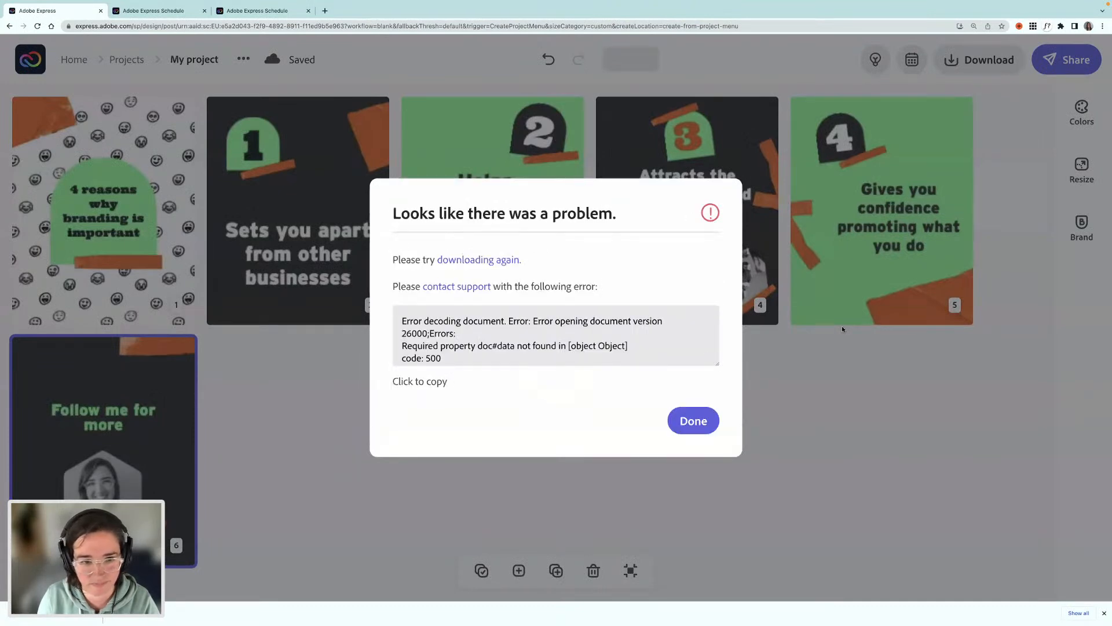
left_click(698, 425)
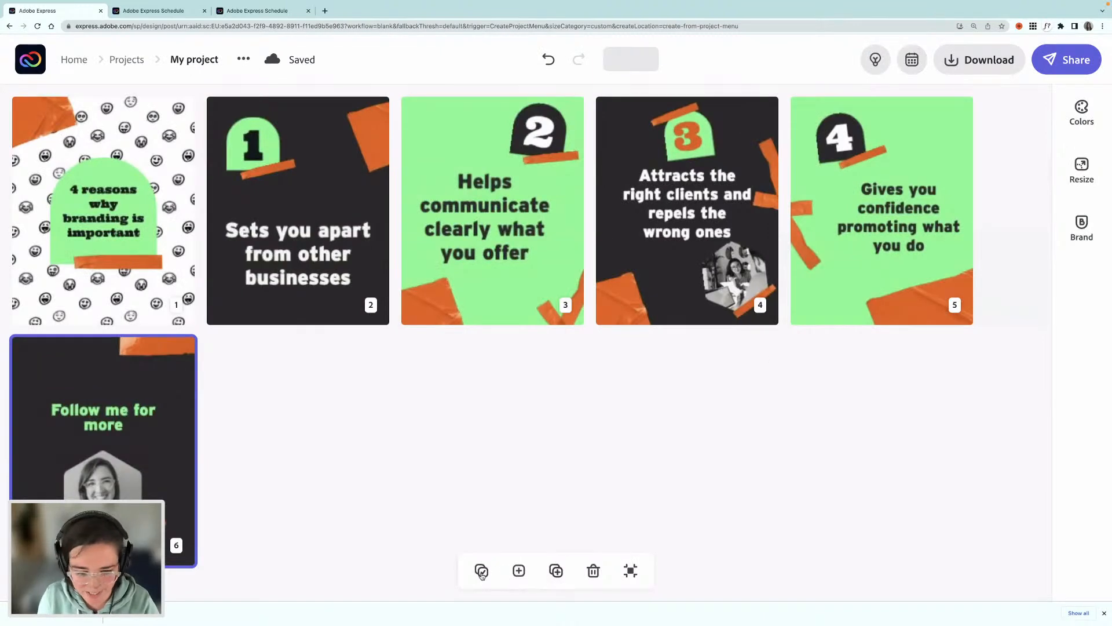
Step: Leave the grid overview for the closing page and retry downloading all pages as a PDF
left_click(630, 571)
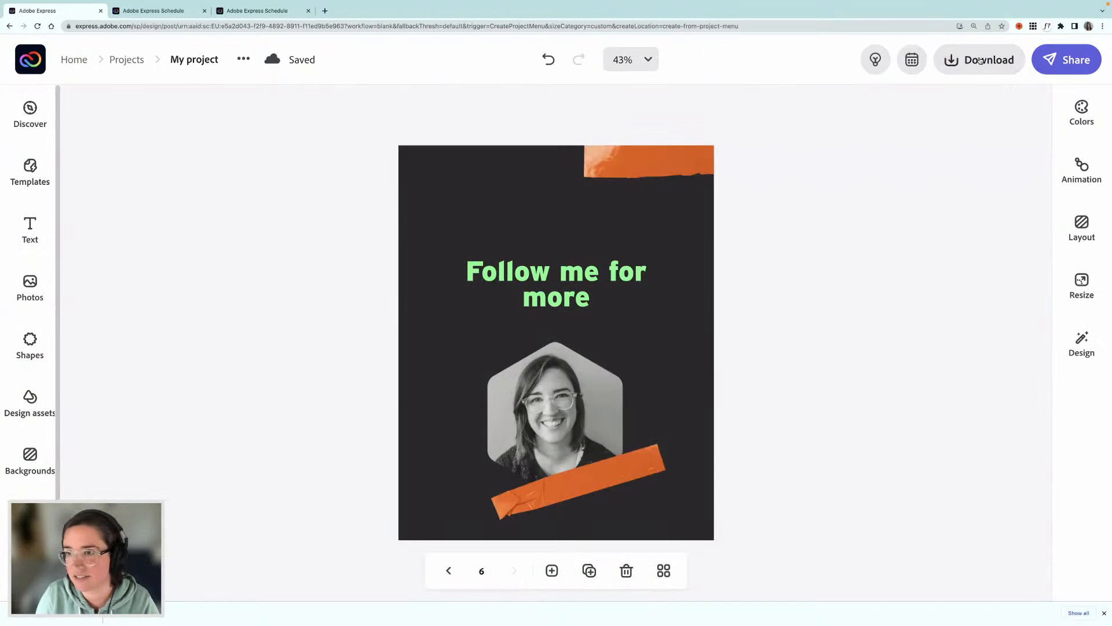
left_click(980, 60)
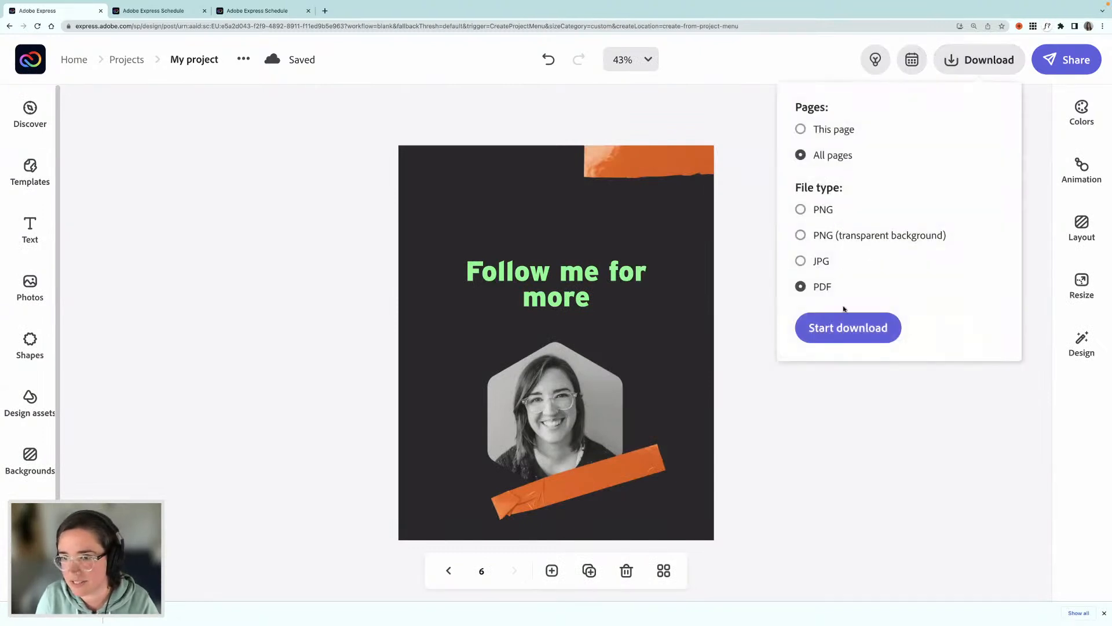
left_click(859, 328)
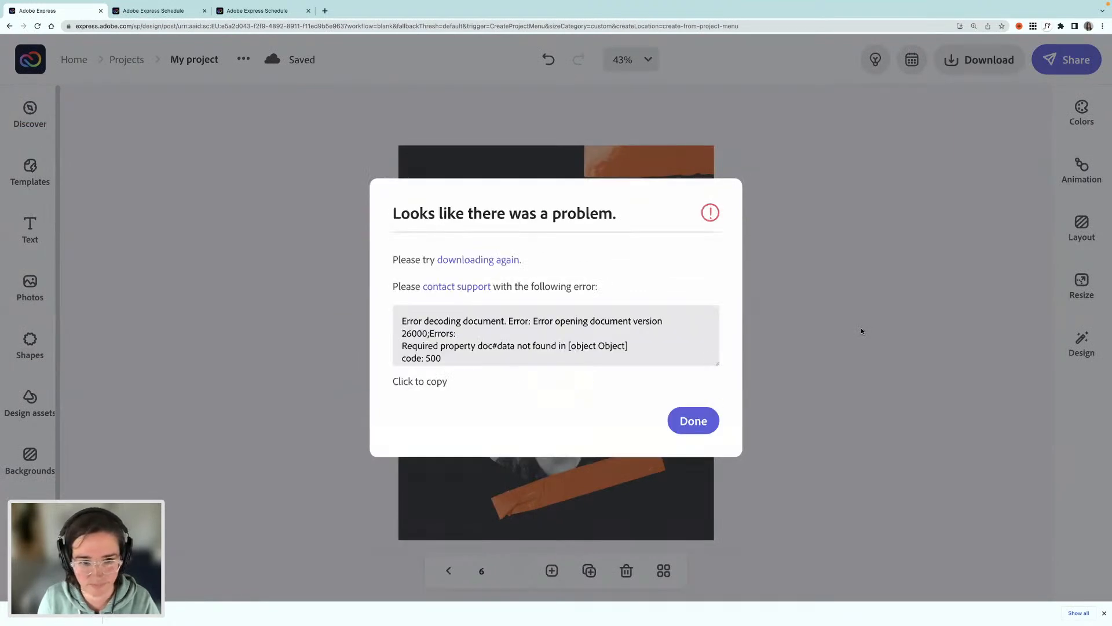
left_click(694, 425)
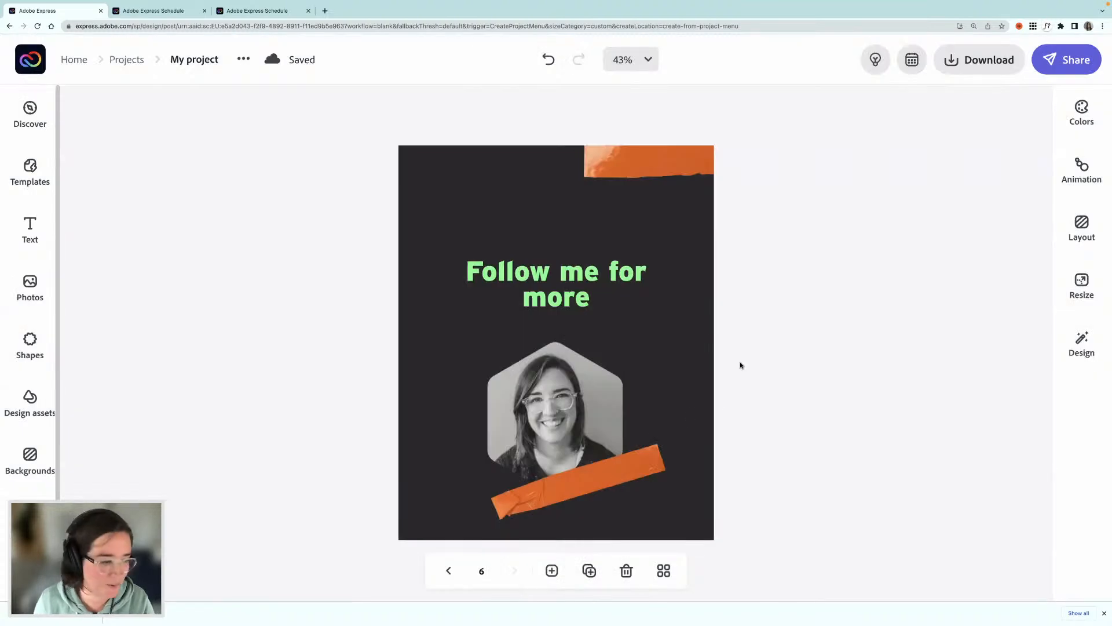